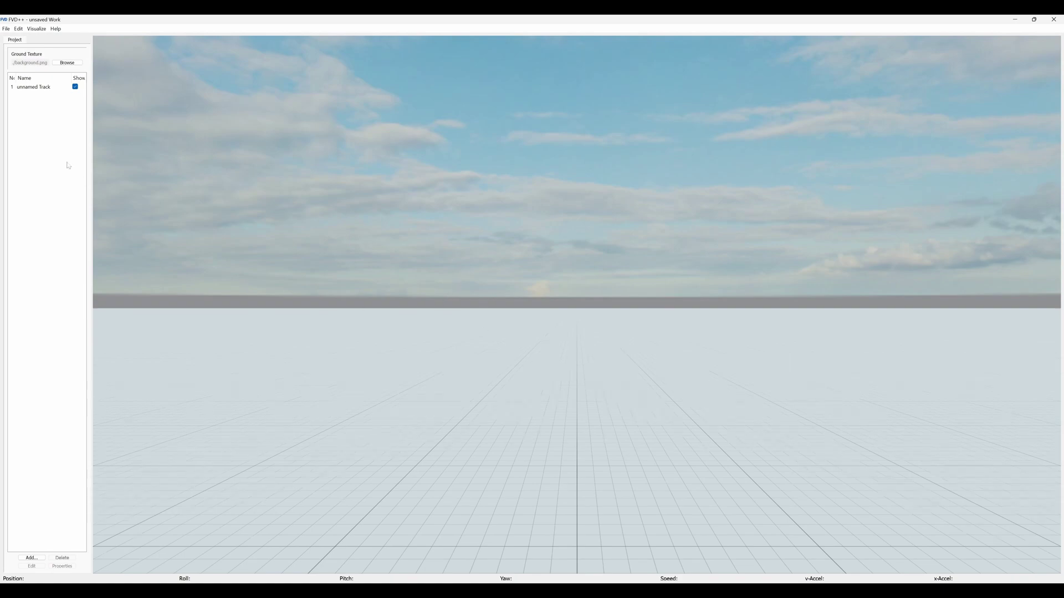
- Turn off wireframe display and change the track style in the unnamed track's properties
click(33, 87)
click(61, 566)
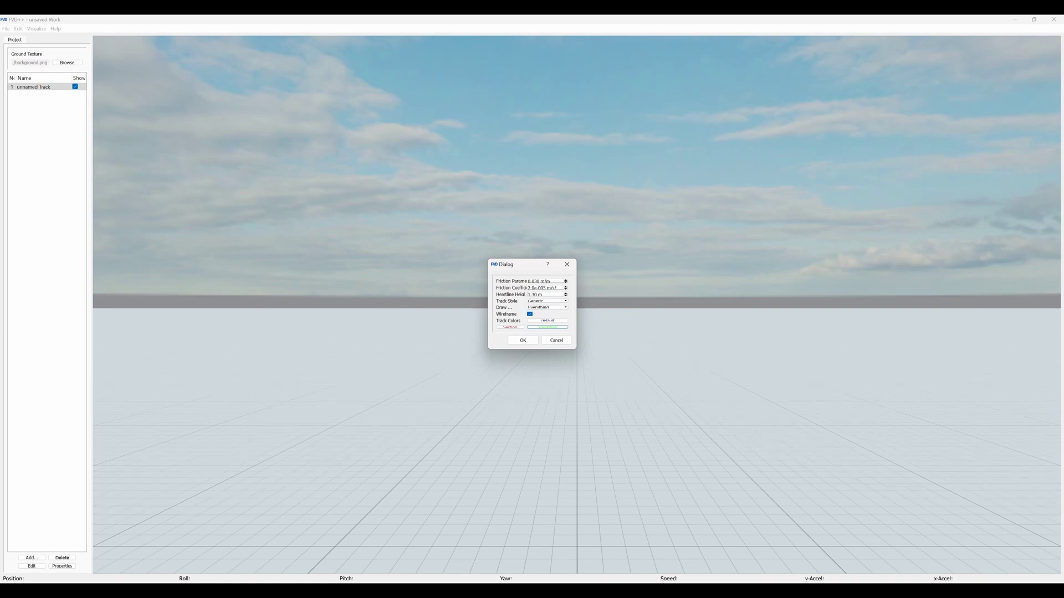
click(530, 314)
click(547, 301)
click(554, 343)
click(521, 340)
- Open the unnamed track for editing and add a straight section with a heartline length of 50 m
click(31, 566)
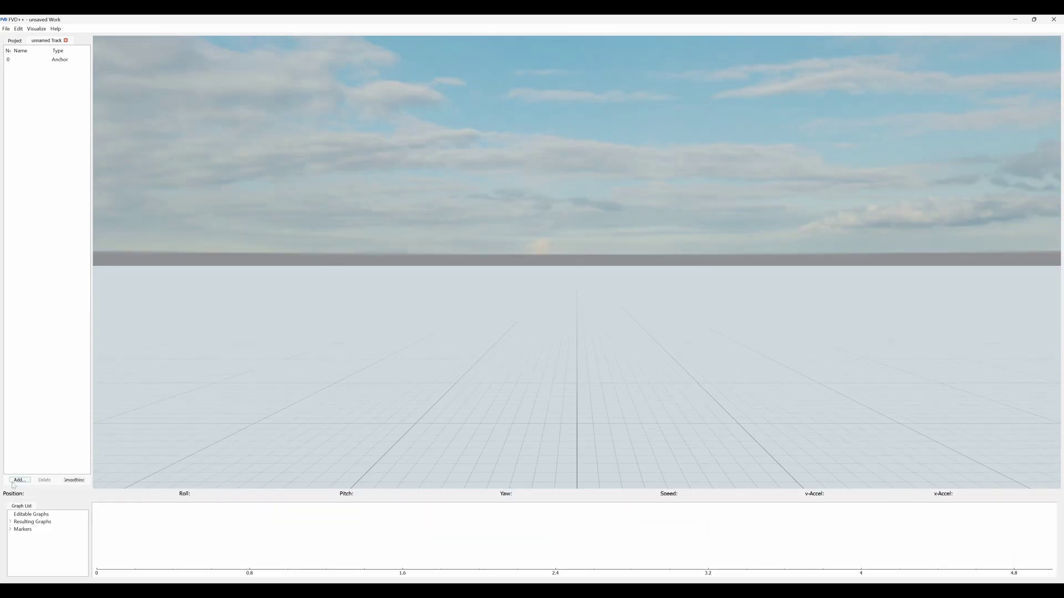
click(18, 480)
click(33, 485)
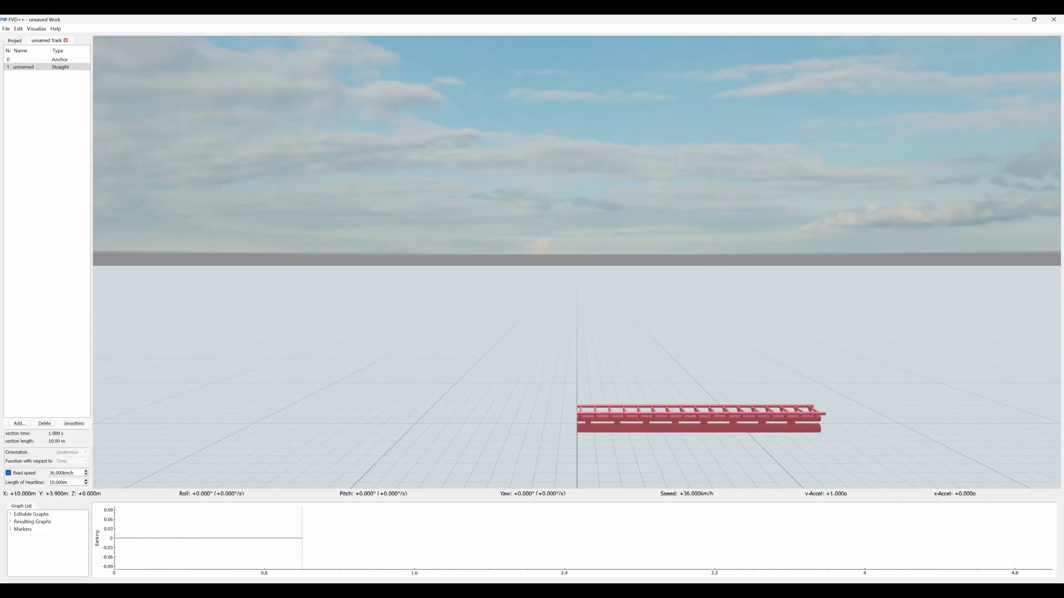
key(w)
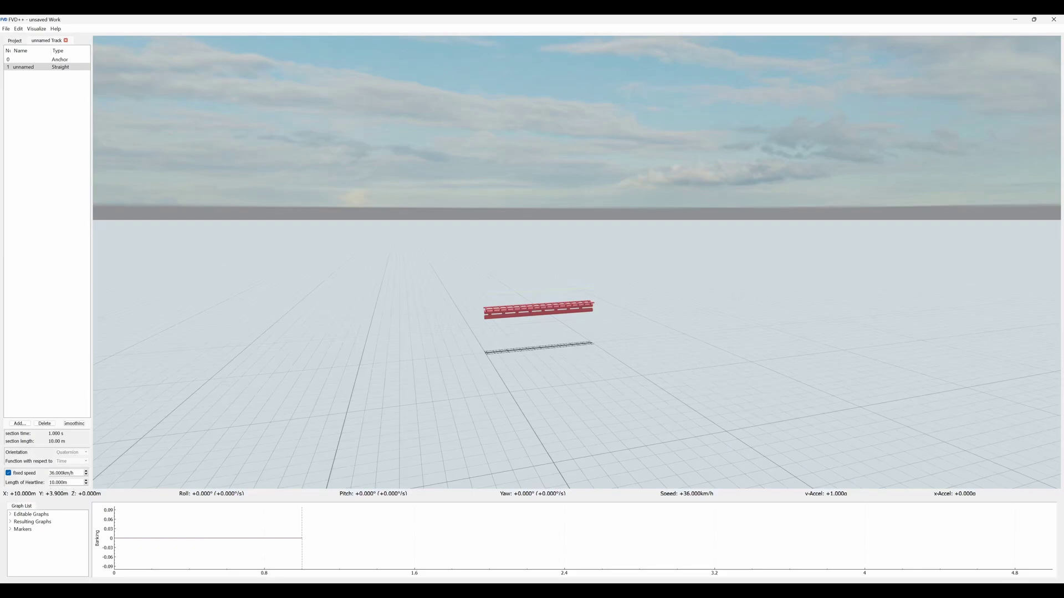
text(5d)
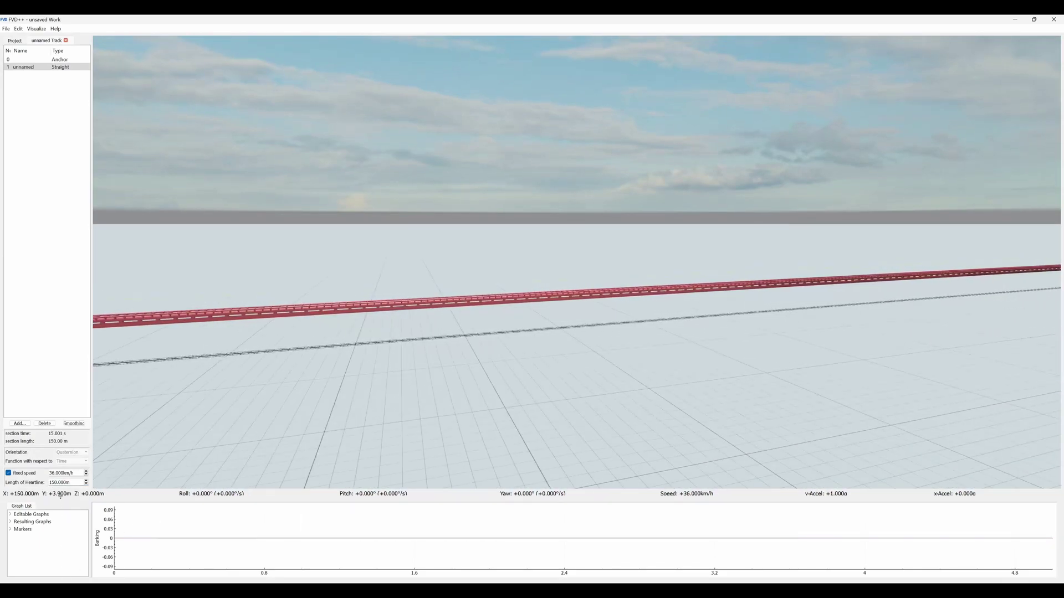
key(BackSpace)
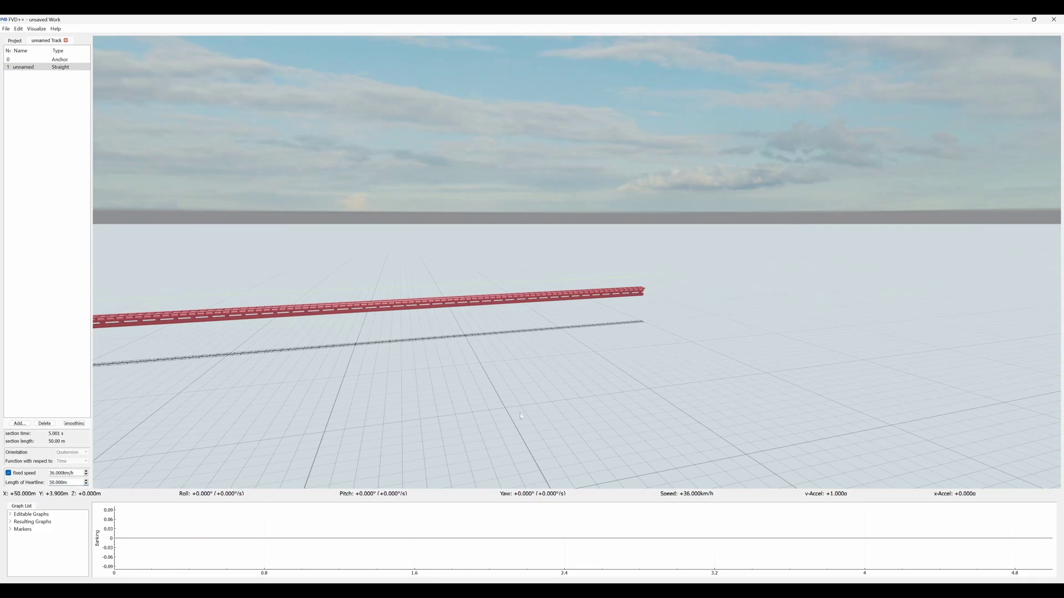
- Set the straight section's fixed speed to 113 km/h
drag(422, 422, 282, 417)
key(d)
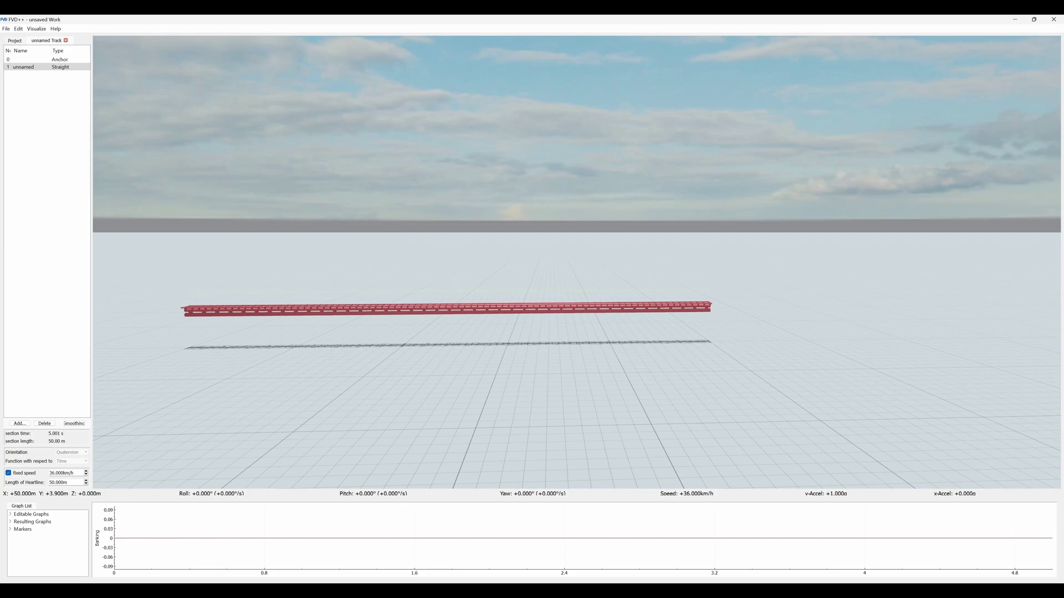
text(113)
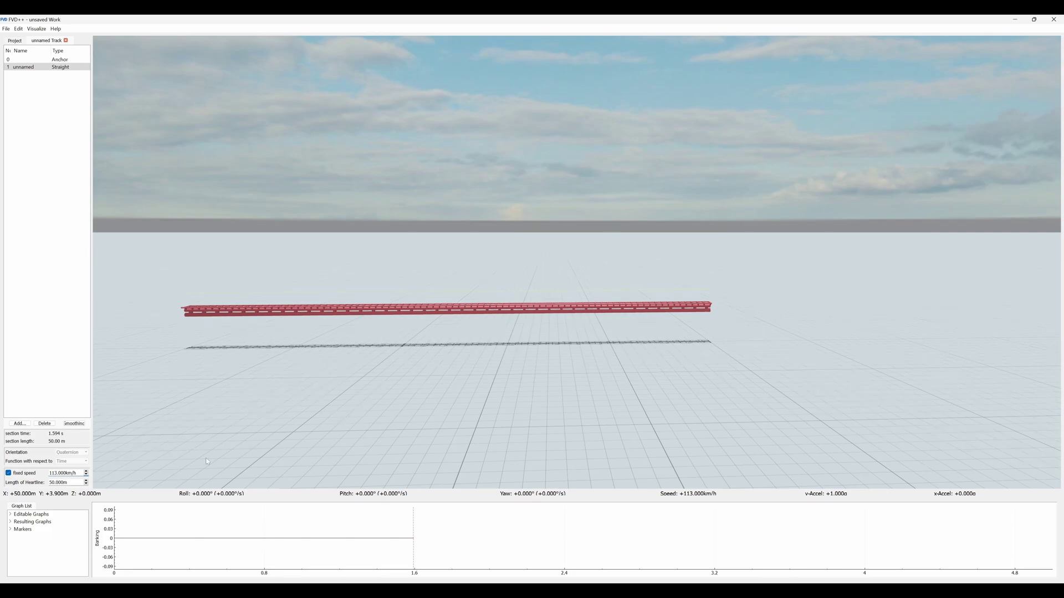
click(19, 423)
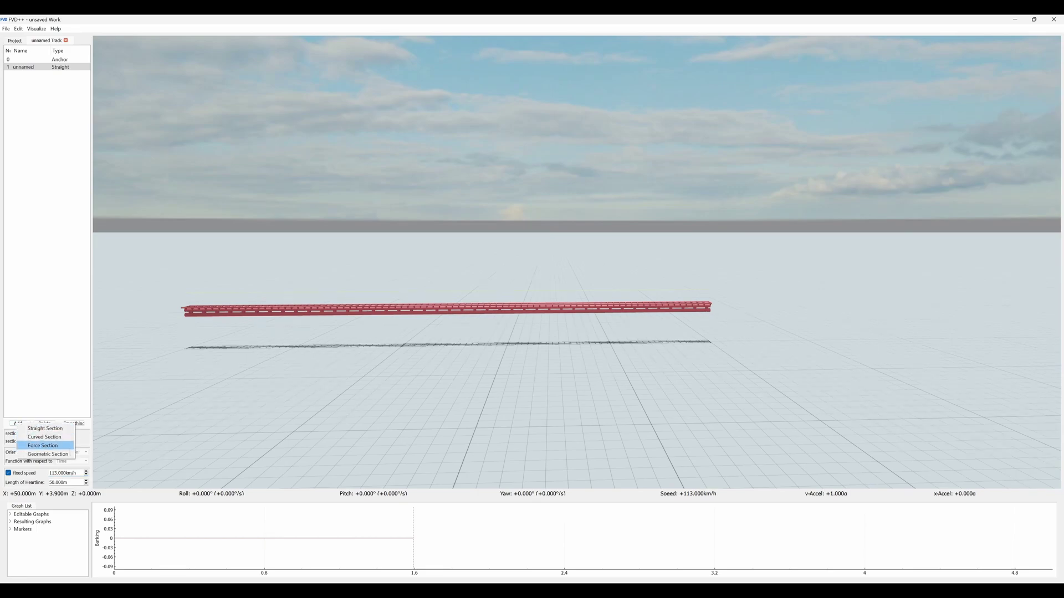
click(70, 475)
drag(76, 473, 58, 473)
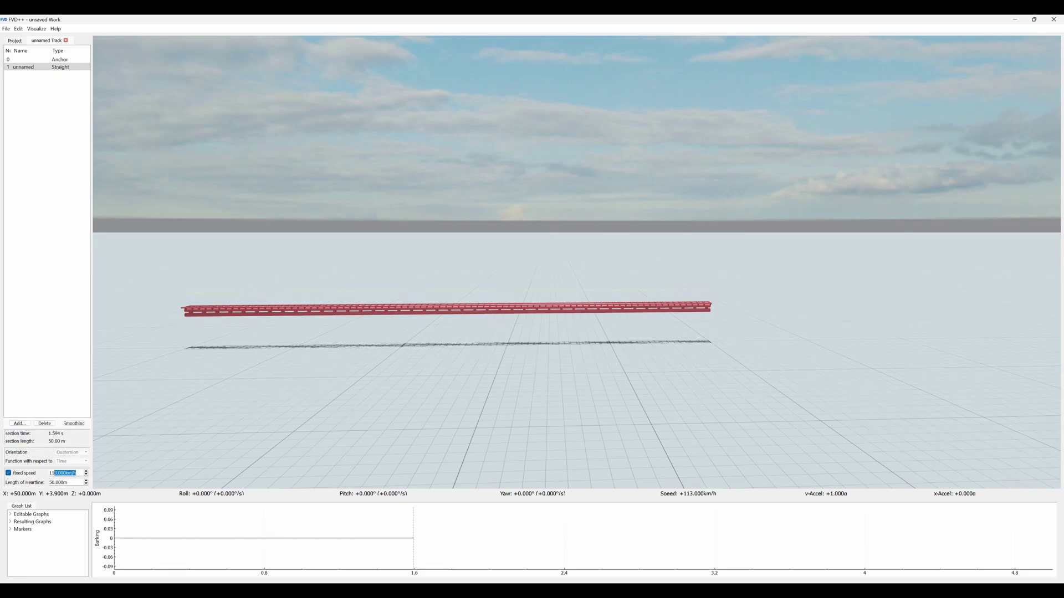
click(54, 474)
- Add a force section after the straight and set its normal-force transition to a 3.3 g change
click(19, 425)
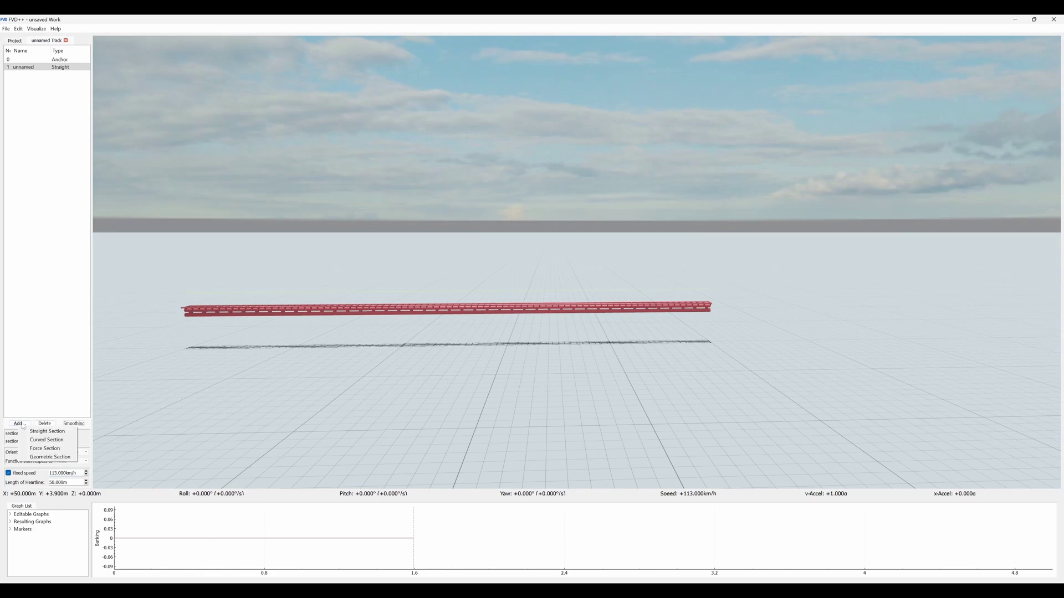
click(45, 449)
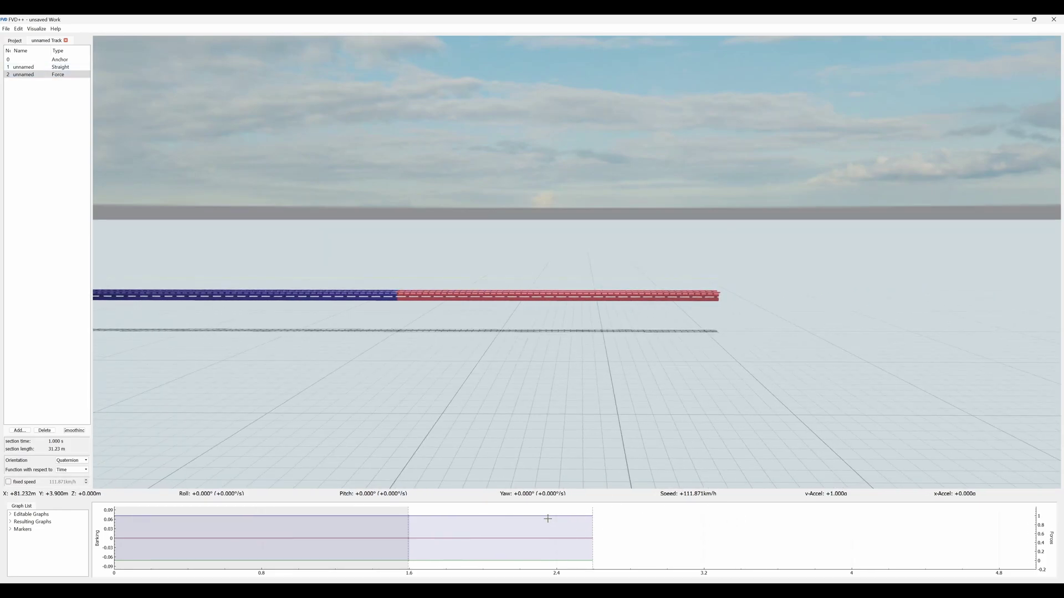
click(520, 517)
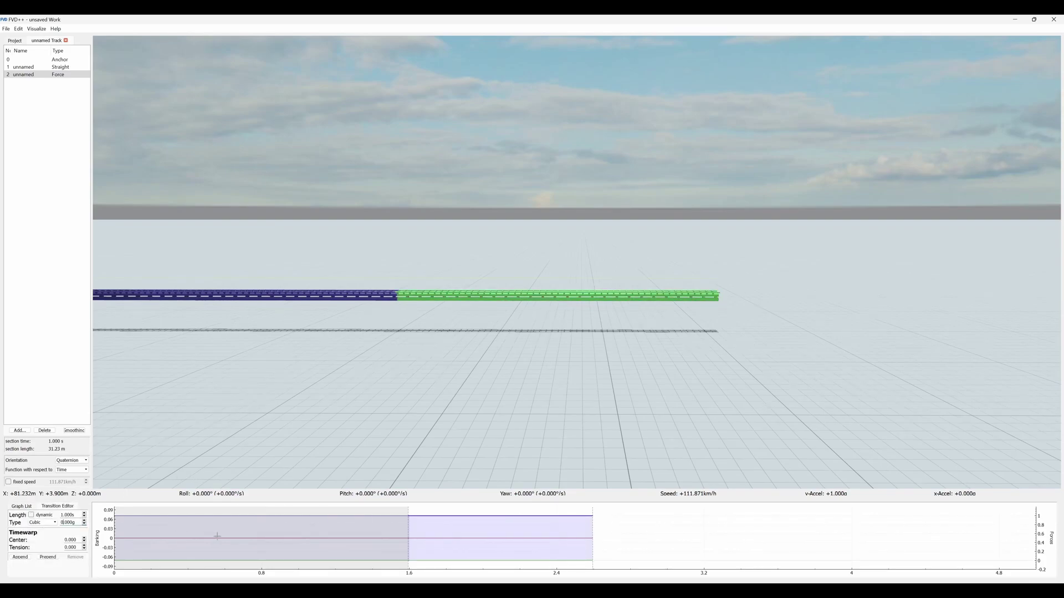
click(64, 522)
text(3)
scroll(64, 523, up, 3)
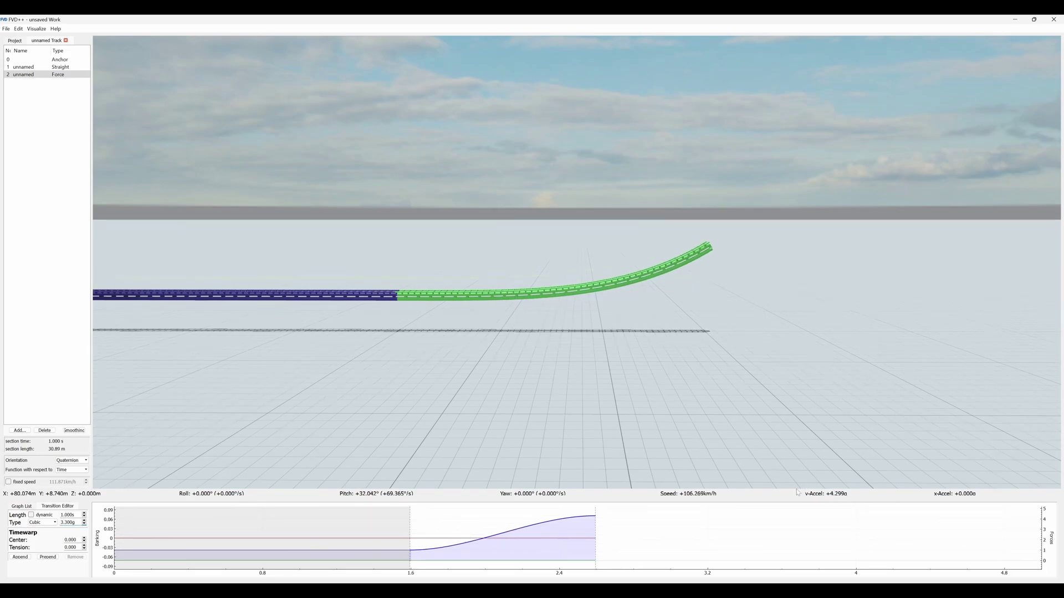
- Set the timewarp tension of the first normal-force transition to -1
key(d)
key(w)
key(d)
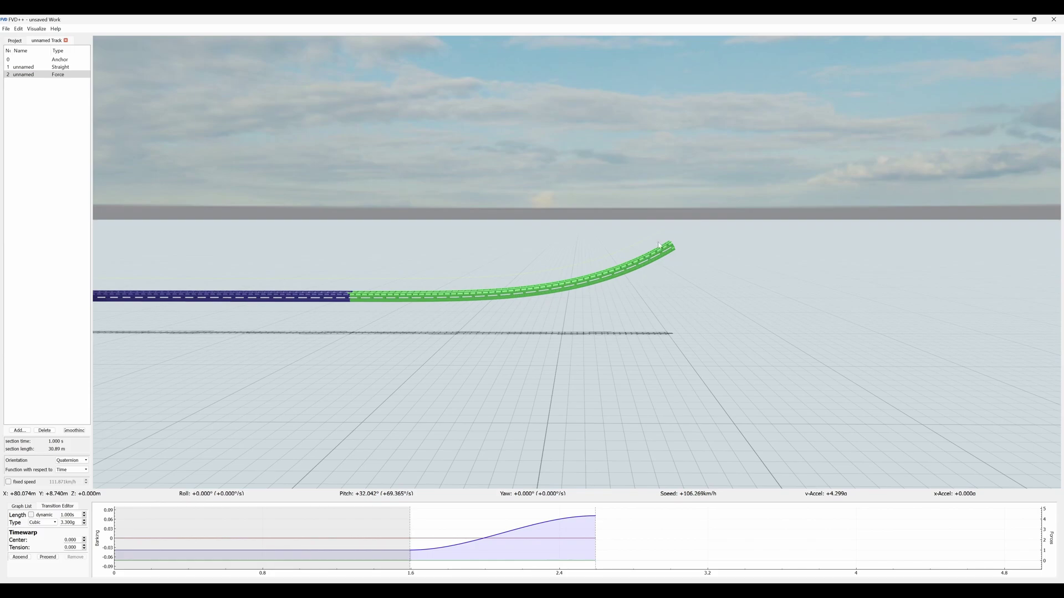
drag(687, 242, 702, 227)
key(d)
key(s)
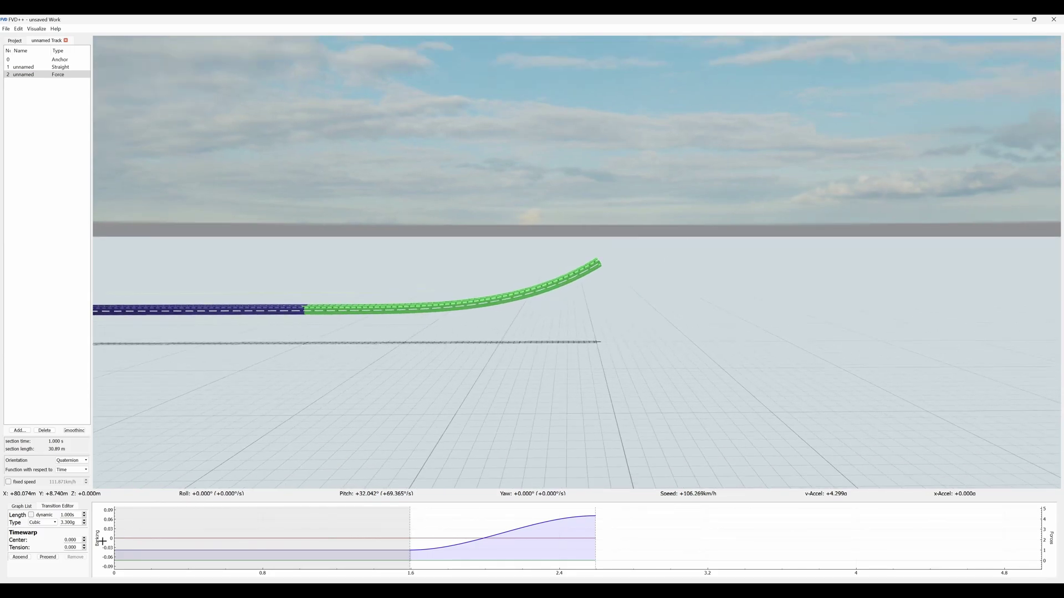
double_click(68, 515)
click(515, 529)
scroll(71, 548, down, 1)
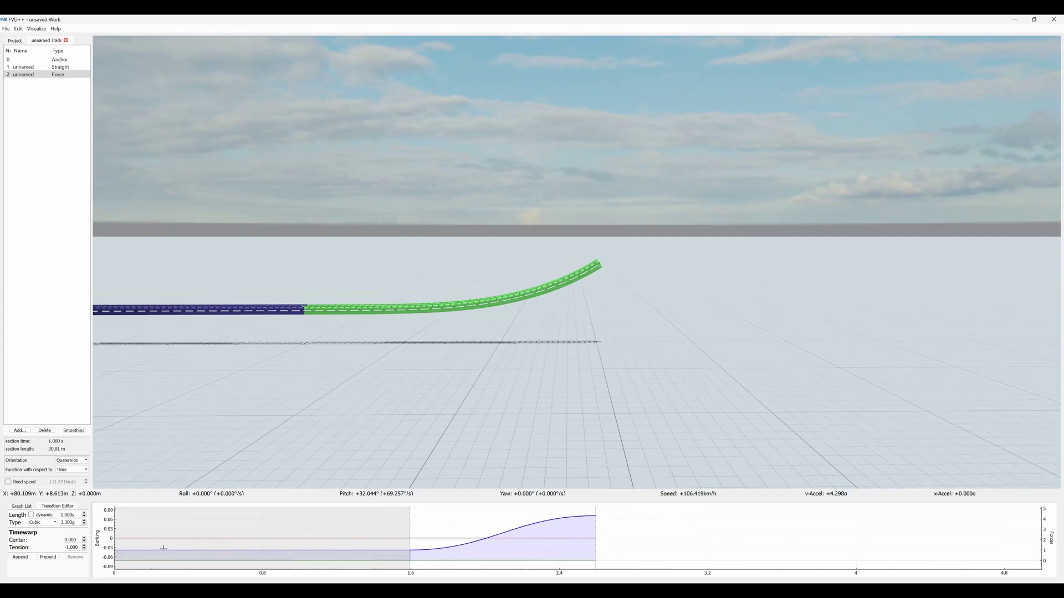
key(Up)
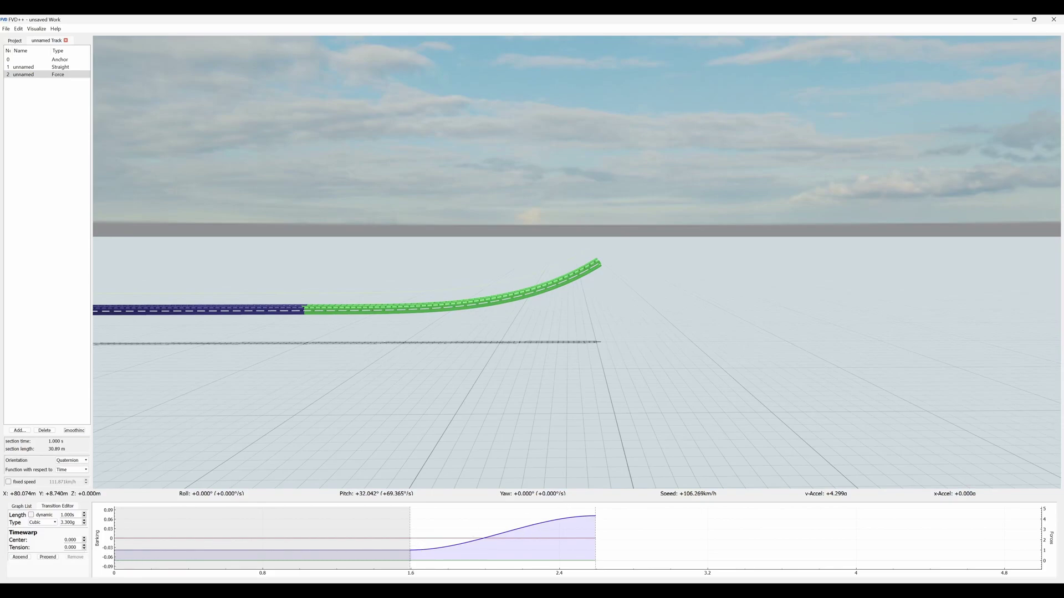
scroll(71, 547, down, 1)
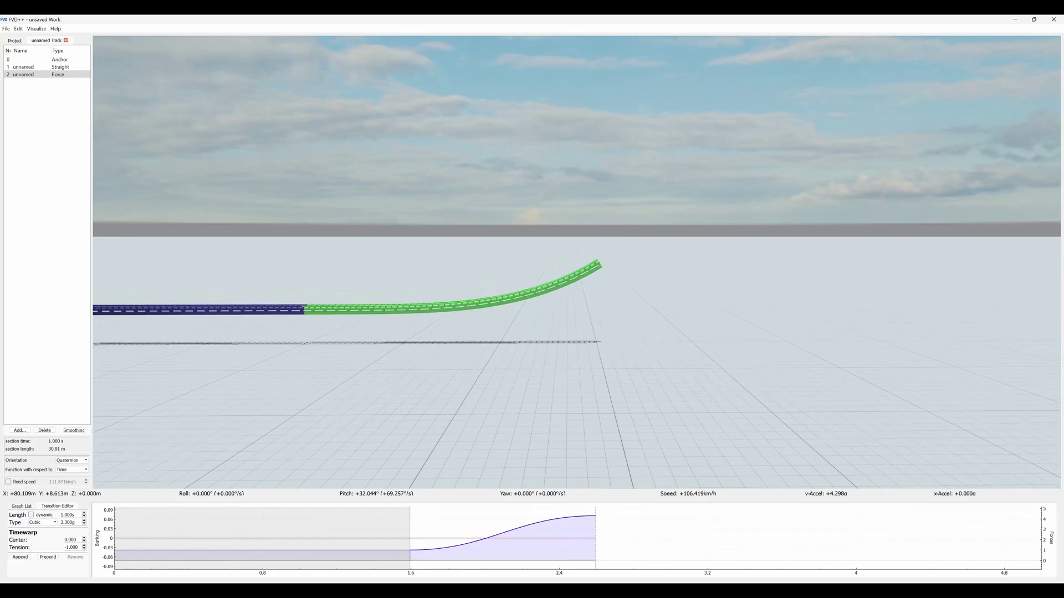
- Append a second normal-force transition and make the lateral-force and roll transitions dynamic in length
click(20, 557)
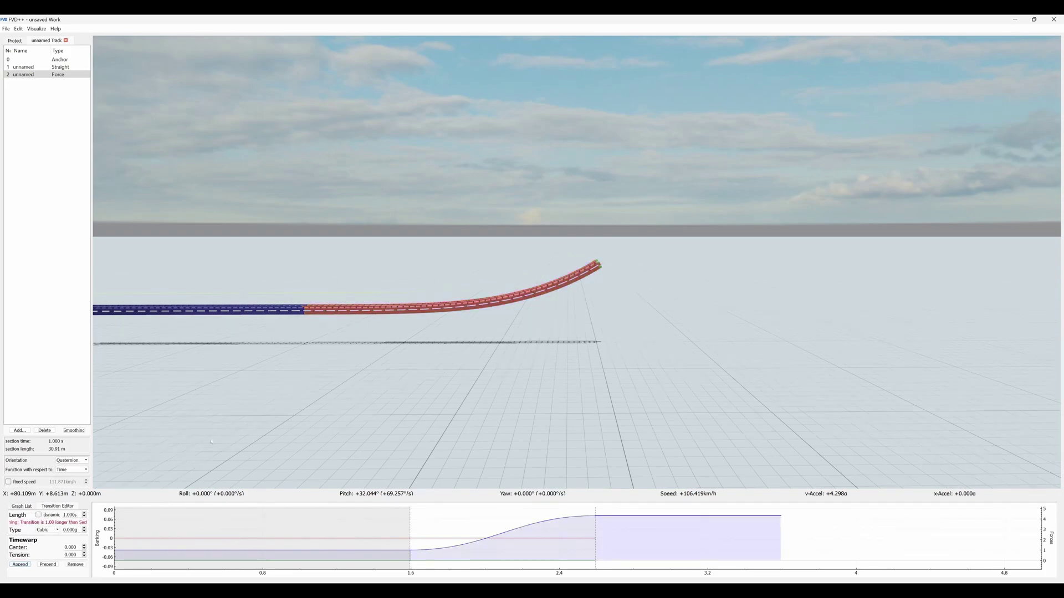
click(566, 561)
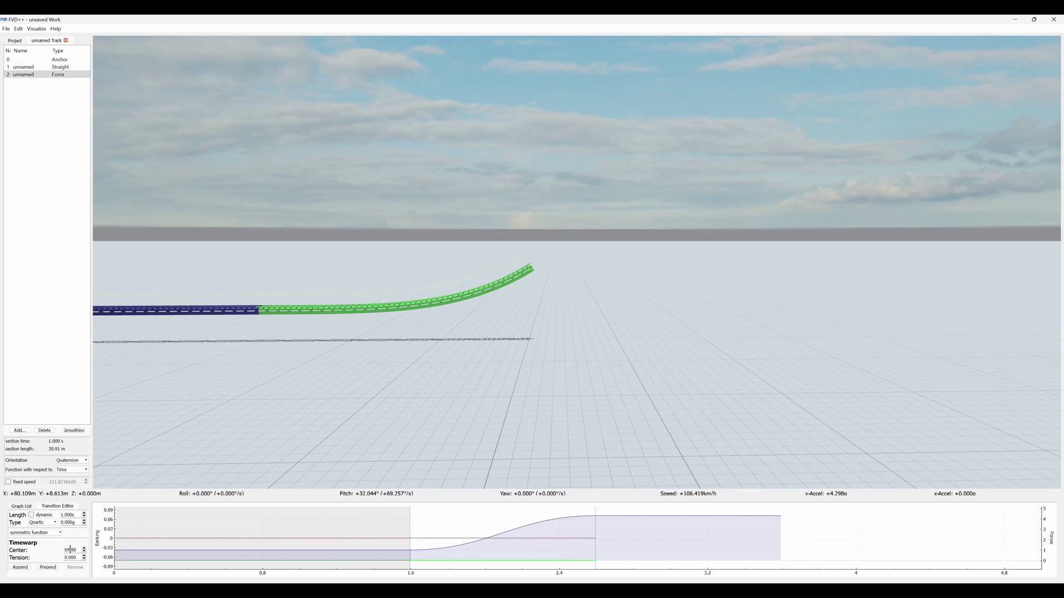
click(582, 539)
click(31, 514)
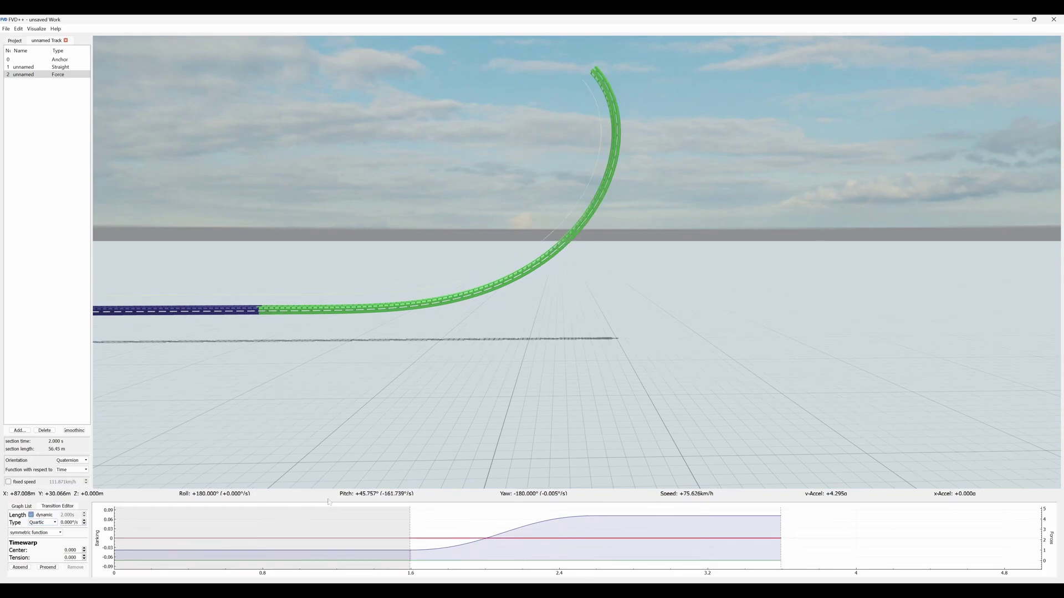
- Set the second normal-force transition to a -5 g change with a timewarp tension of -1
click(683, 516)
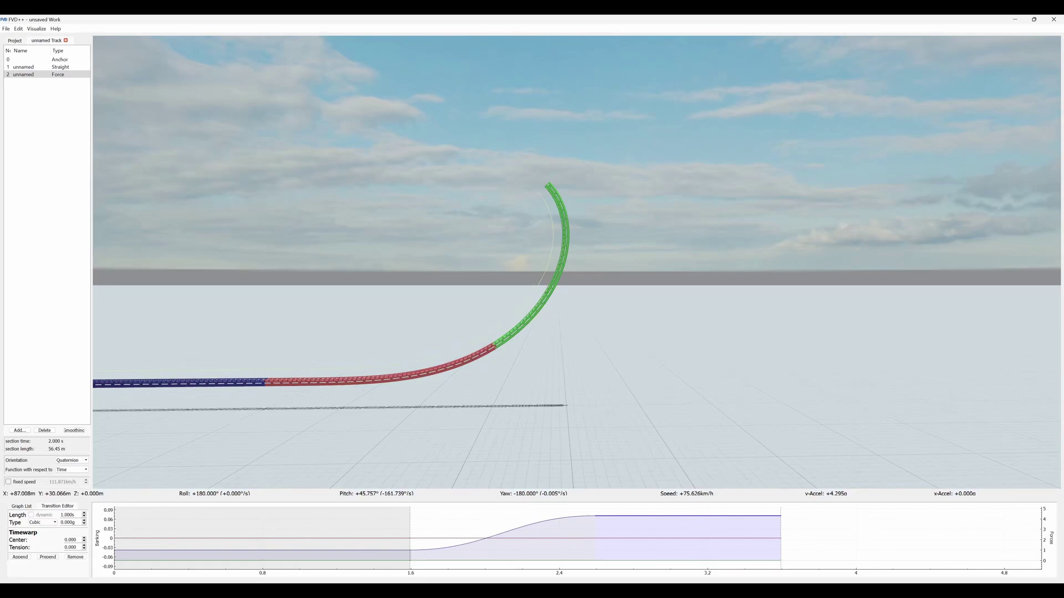
scroll(69, 522, down, 1)
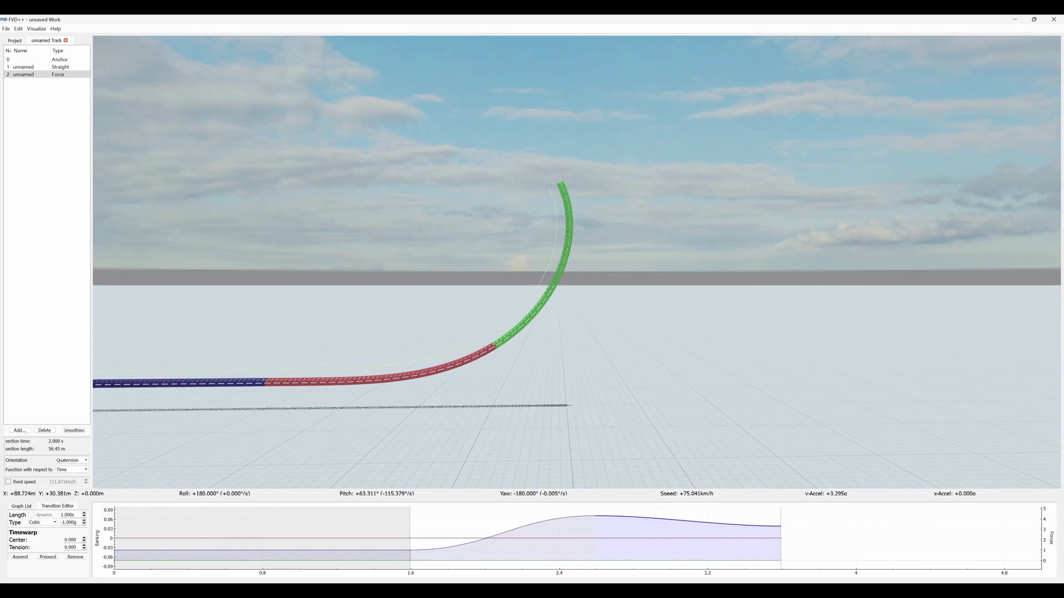
key(Down)
key(Down)
key(Down)
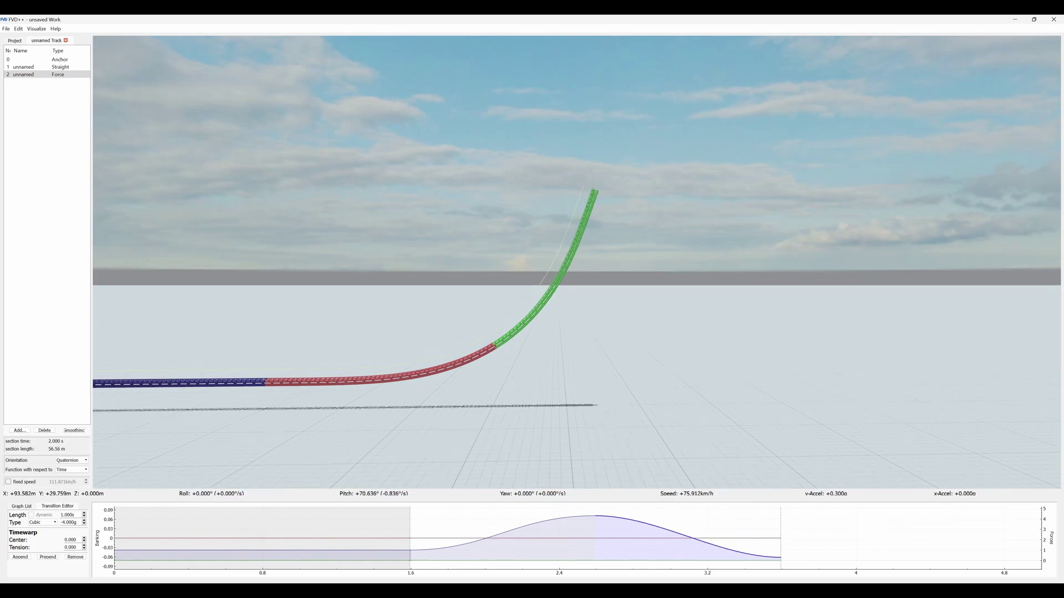
key(Down)
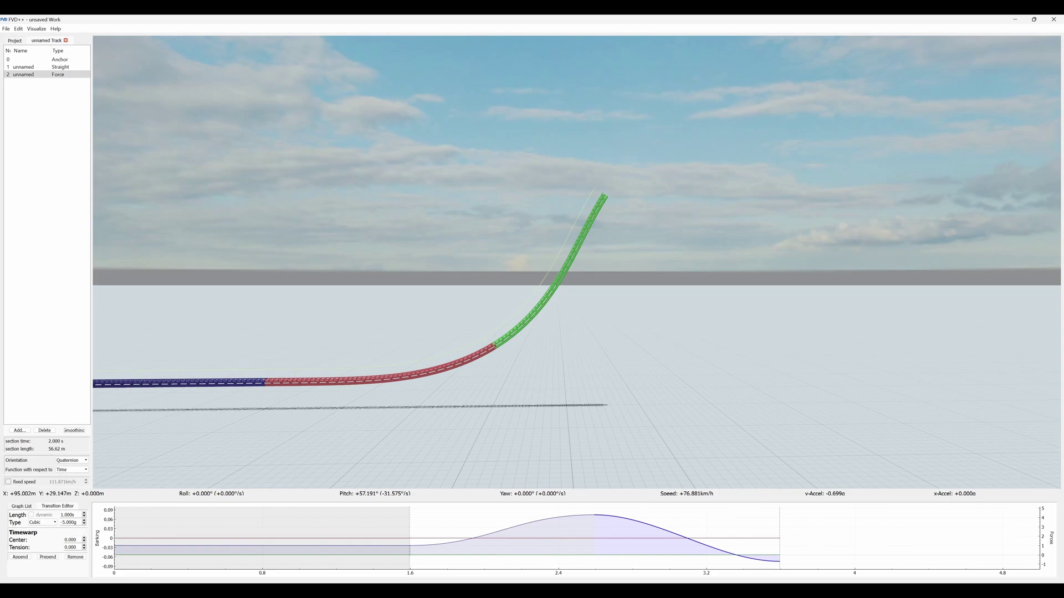
double_click(68, 522)
scroll(71, 547, down, 1)
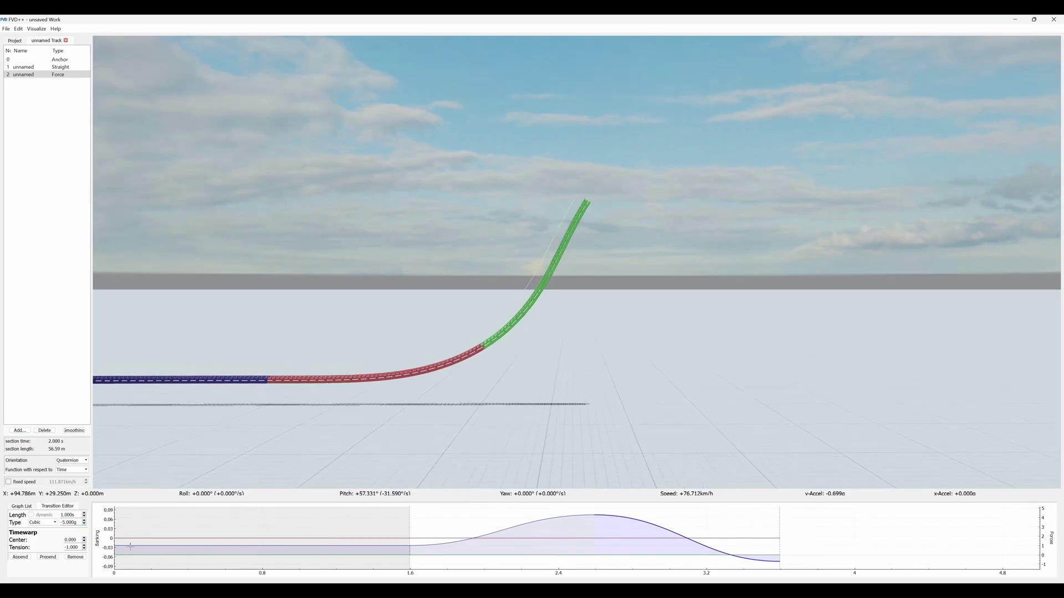
- Append a third normal-force transition with a 0 g change and set its length to 2.1 s
click(20, 557)
click(433, 336)
key(s)
key(d)
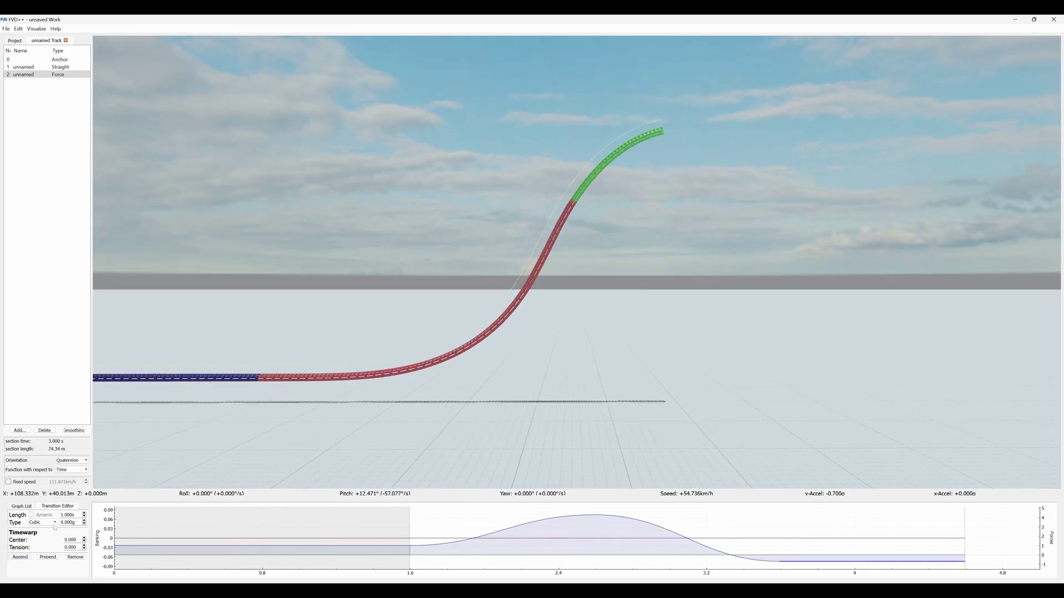
scroll(67, 515, up, 11)
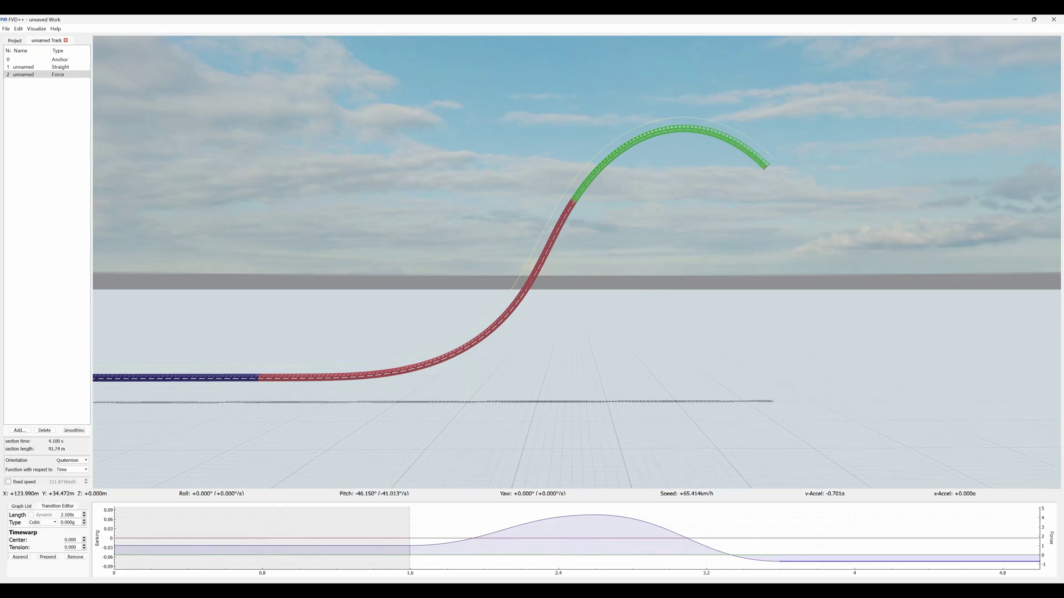
- Examine the shape of the hill from the rider's view along the track and from outside
key(d)
drag(434, 336, 387, 342)
key(w)
key(s)
key(s)
key(a)
key(w)
key(r)
key(s)
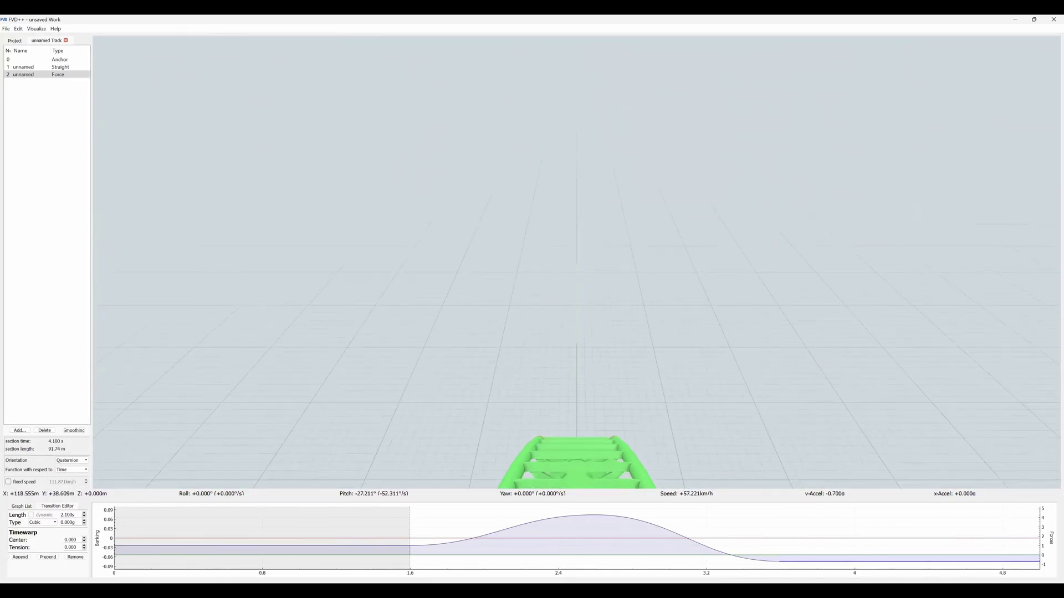
drag(499, 358, 477, 358)
key(s)
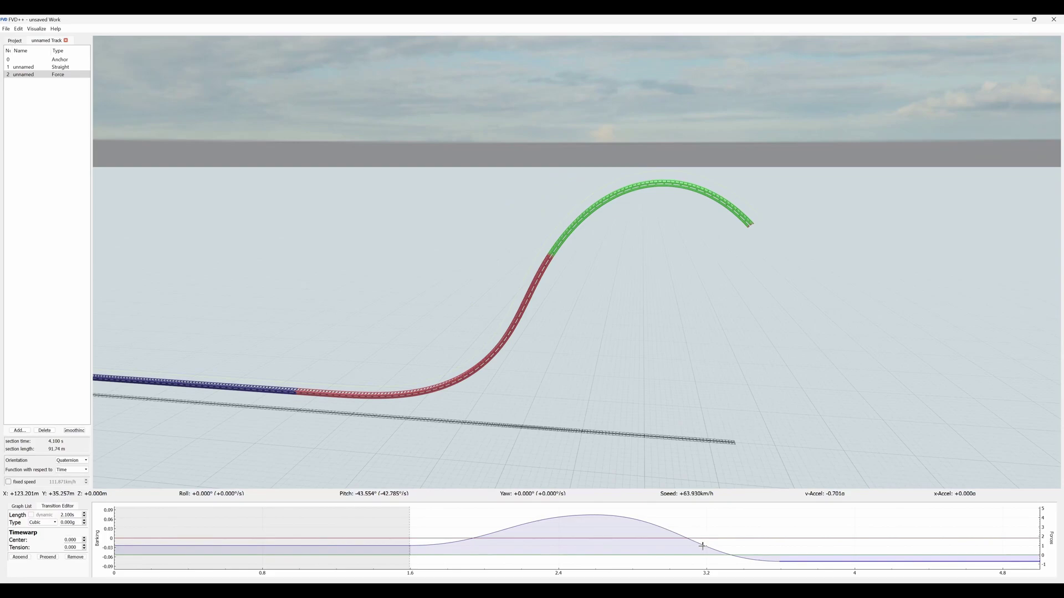
- Set the length of the second normal-force transition to 1.53 s
click(702, 546)
scroll(69, 516, up, 4)
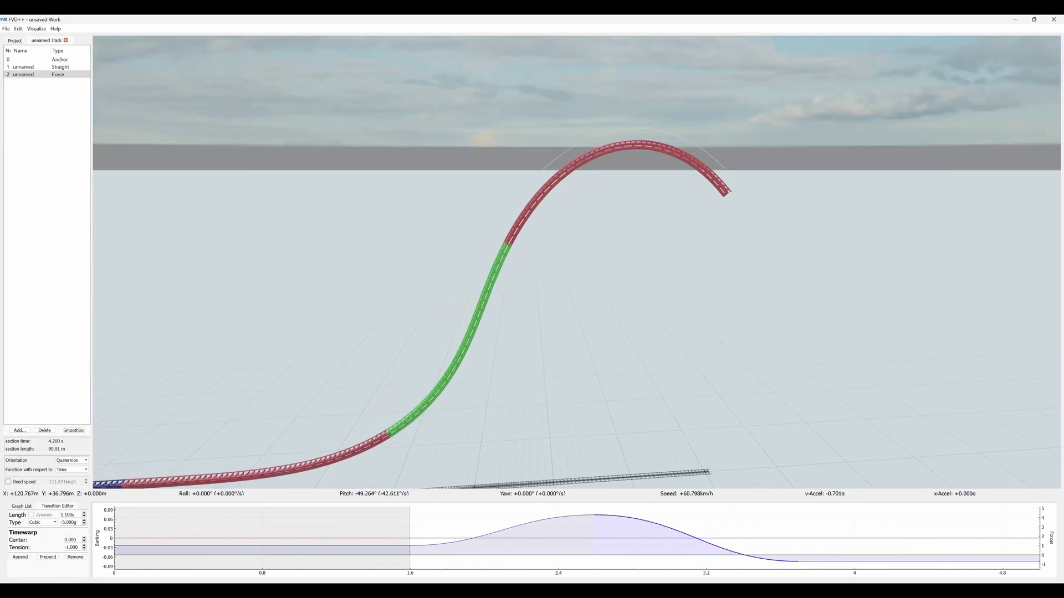
key(Up)
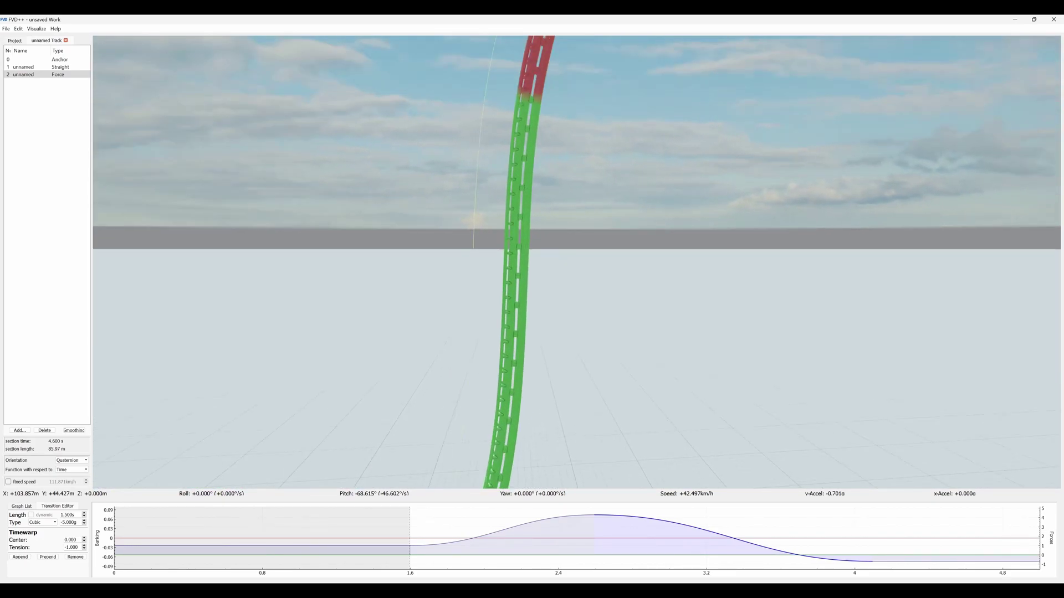
key(Up)
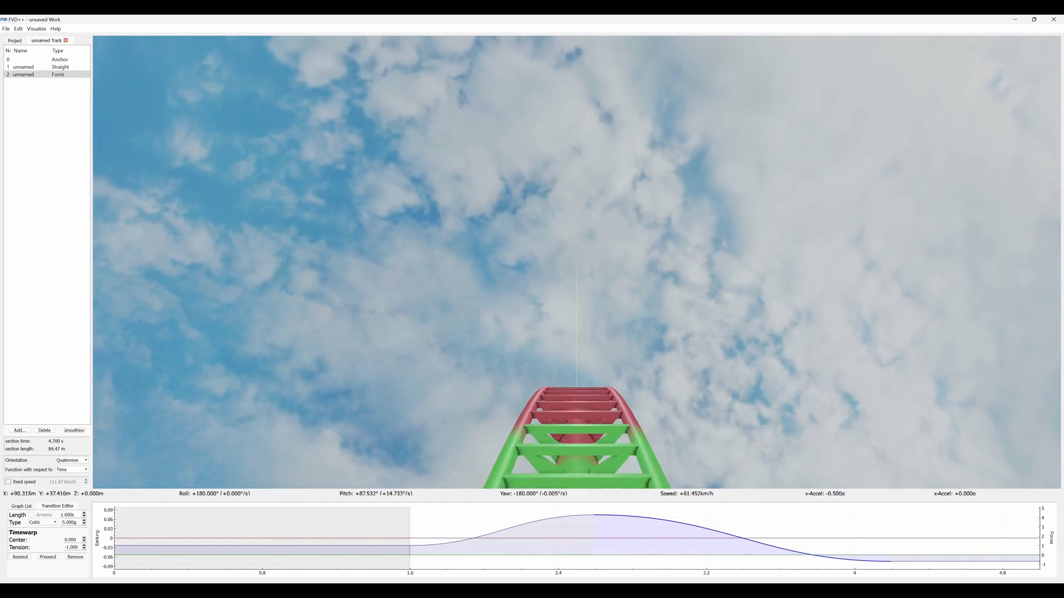
scroll(87, 515, down, 7)
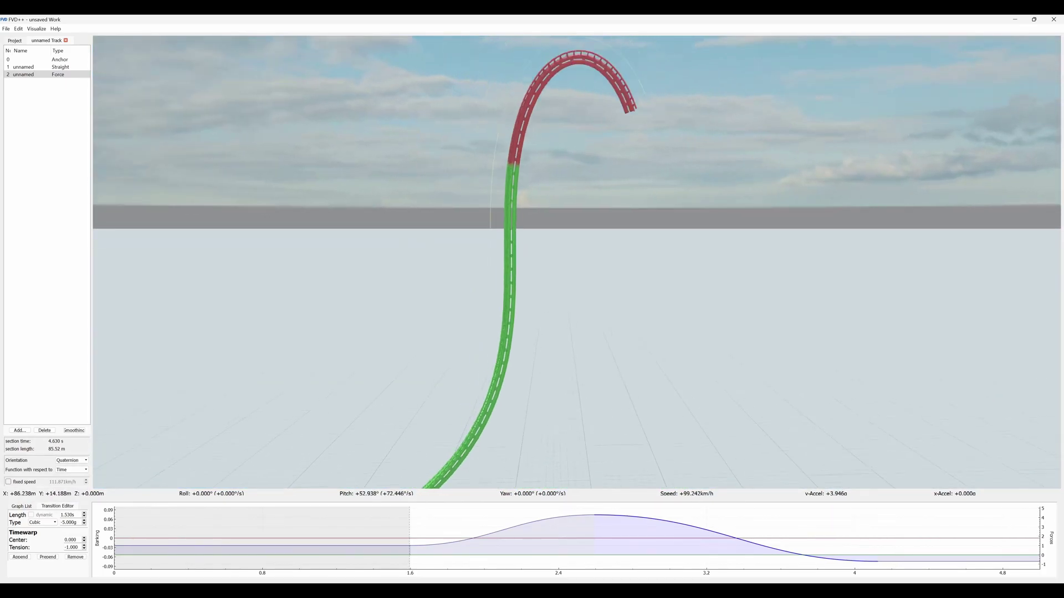
- Change the third normal-force transition to the Quartic type with a 1.2 g change
drag(923, 550, 474, 530)
click(494, 559)
scroll(475, 381, up, 1)
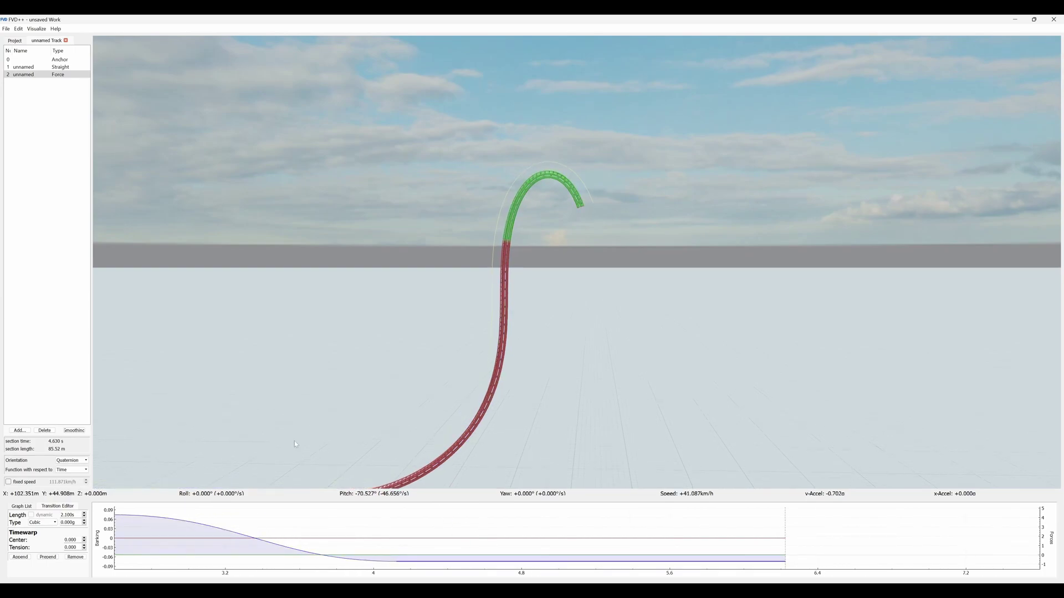
scroll(48, 525, down, 1)
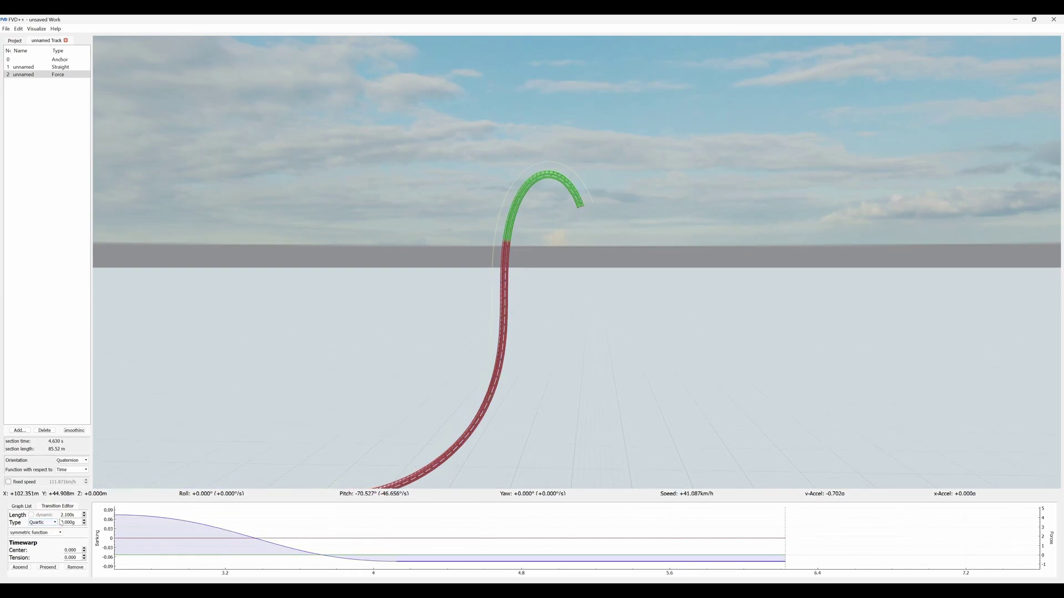
scroll(67, 522, up, 1)
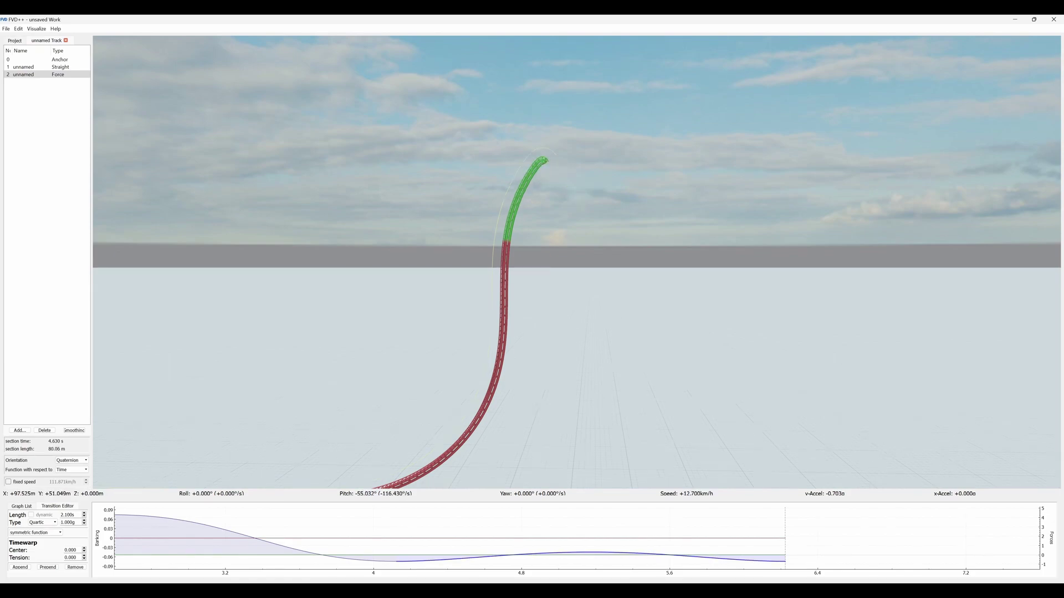
key(Up)
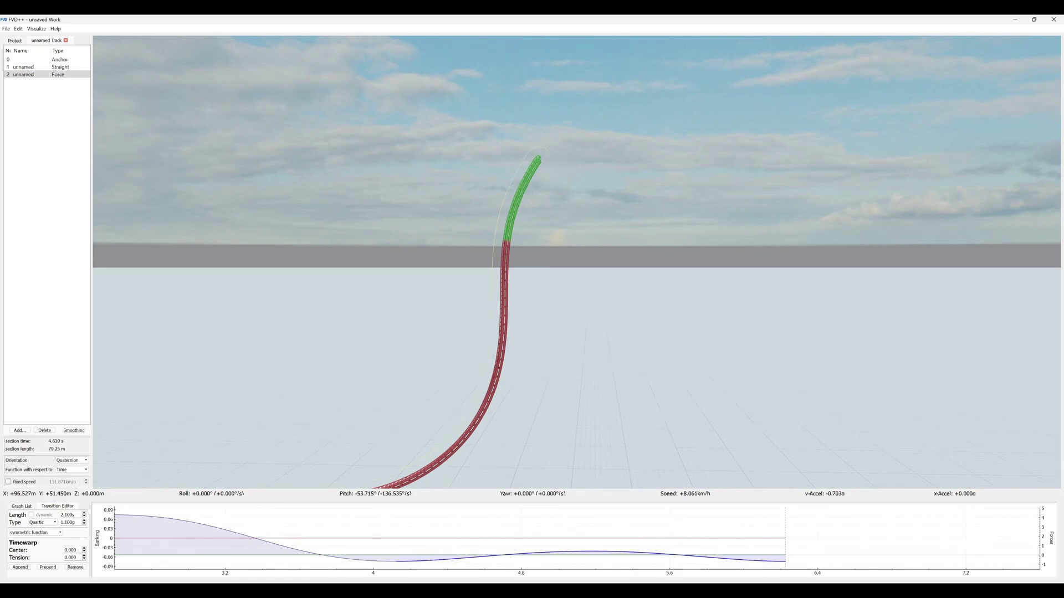
key(Up)
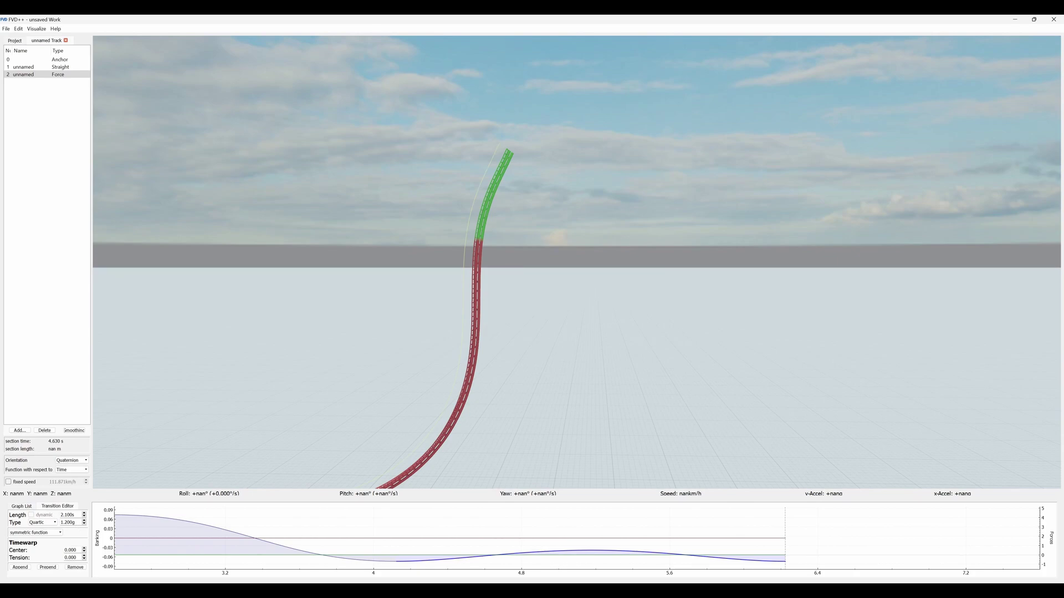
- Set the length of the Quartic normal-force transition over the hilltop to 3.54 s
key(Up)
key(Up)
key(Up)
key(Up)
key(Up)
key(Up)
key(Down)
key(w)
drag(275, 449, 302, 414)
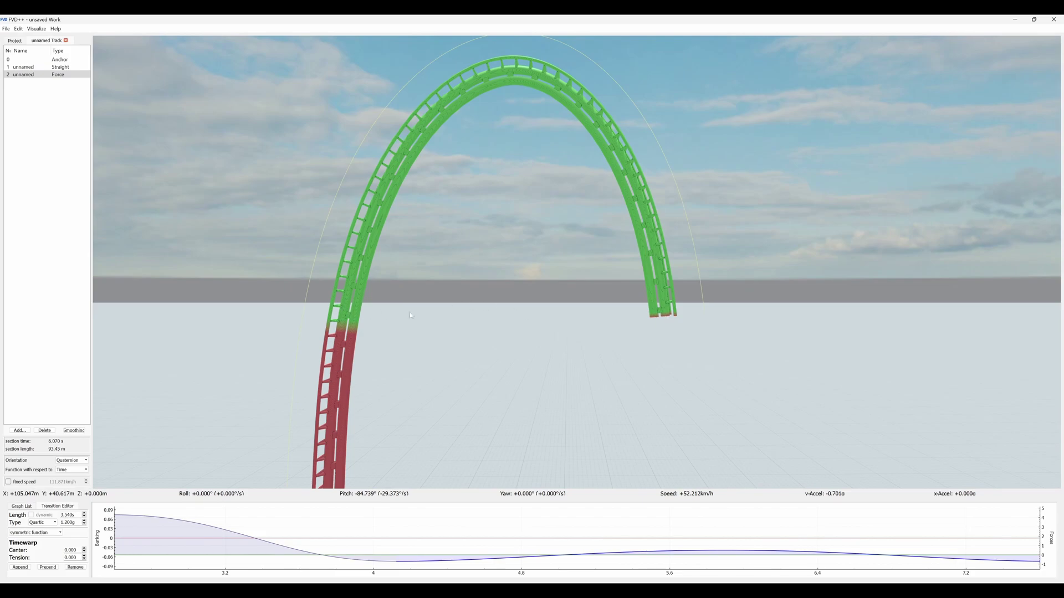
scroll(549, 253, down, 5)
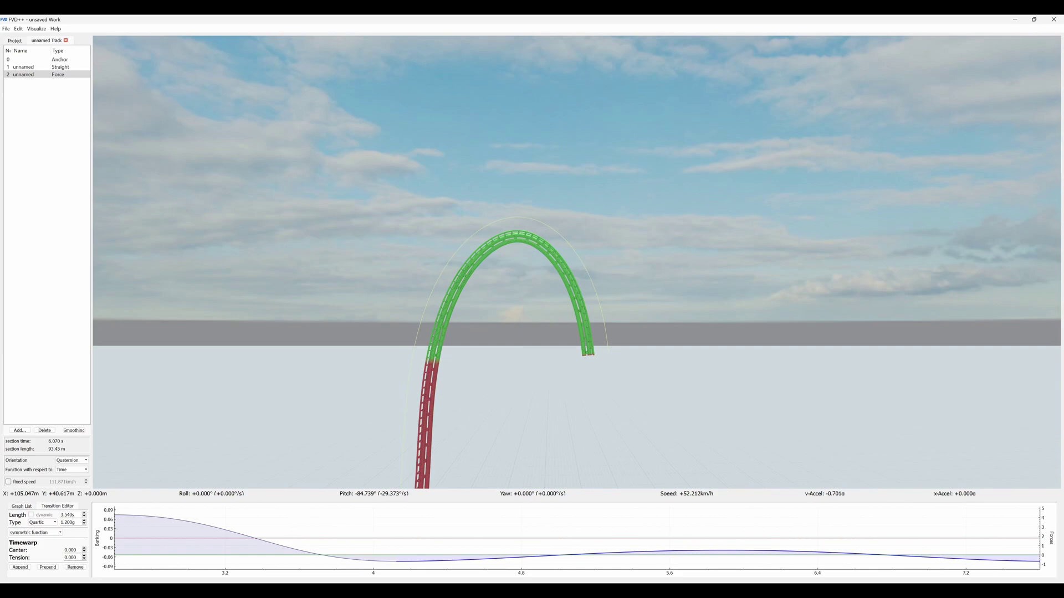
- Set the Quartic normal-force transition's timewarp tension to -1.5 and its length to 3.45 s
scroll(71, 558, down, 1)
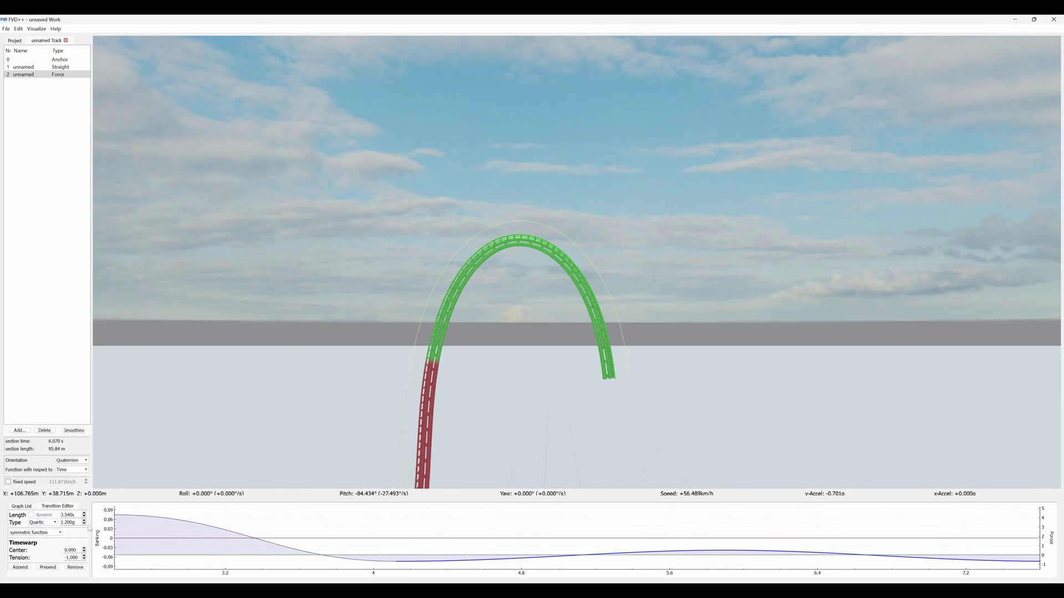
scroll(69, 516, down, 1)
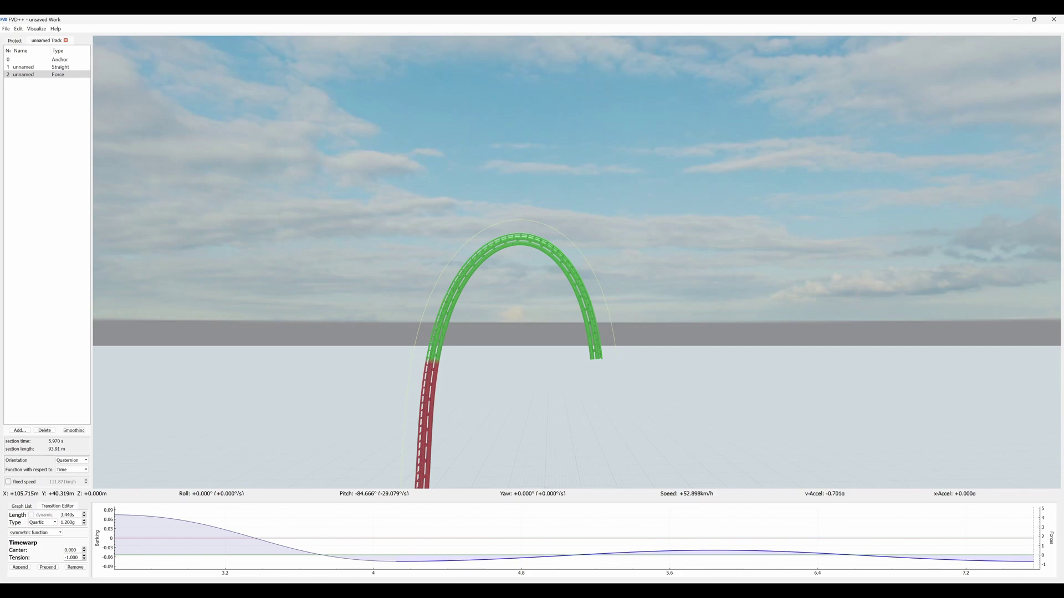
key(Up)
scroll(71, 558, down, 4)
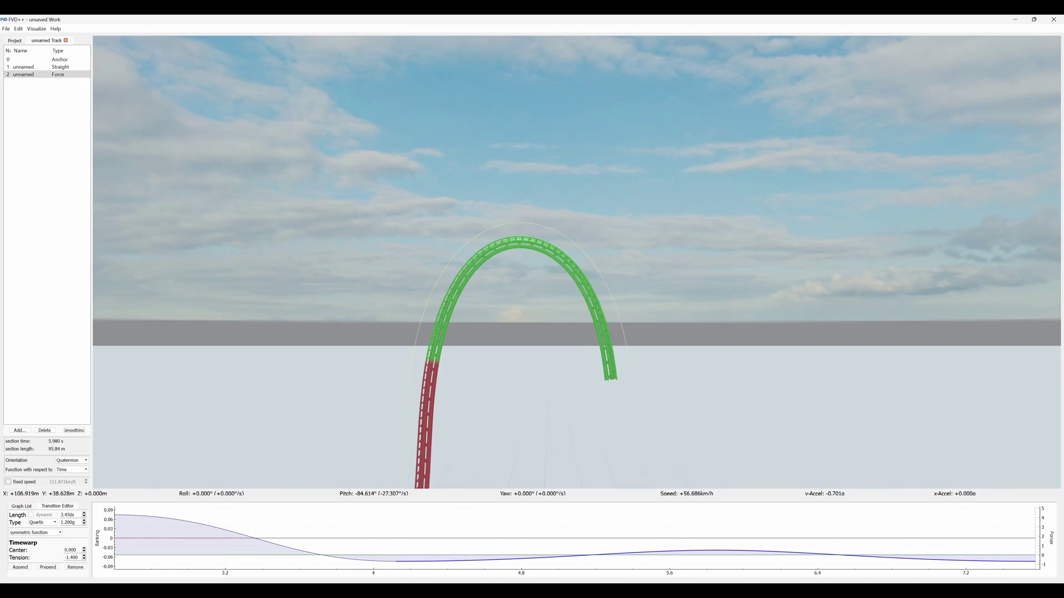
key(Down)
key(Down)
key(Down)
key(Down)
key(Down)
key(Up)
key(Up)
key(Up)
key(Up)
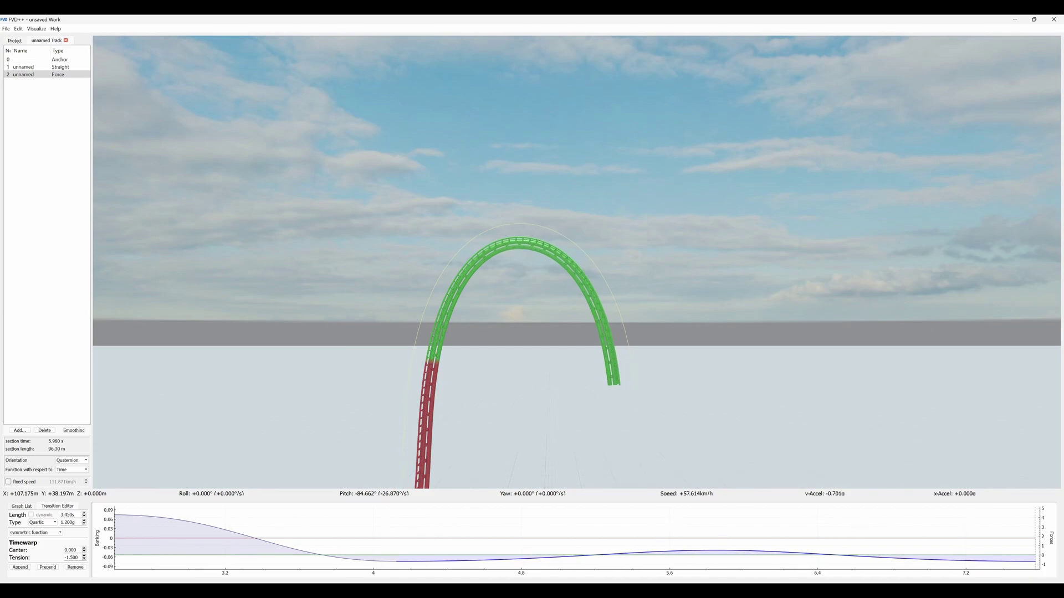
- Set the Quartic normal-force transition's timewarp tension to -1.7 and its length to 3.28 s
scroll(68, 515, down, 1)
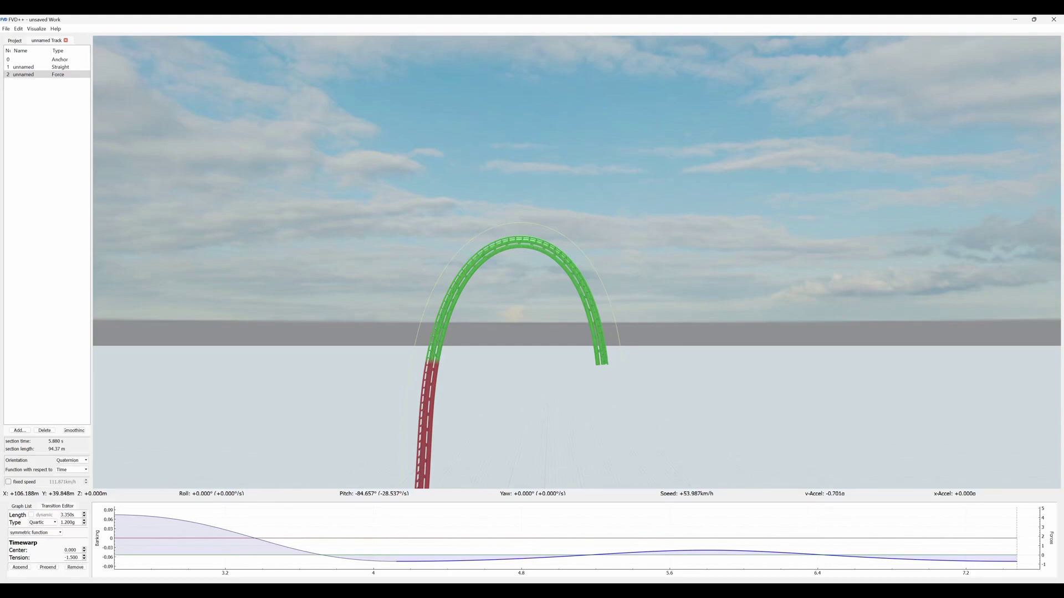
key(Down)
key(Down)
key(Down)
key(Down)
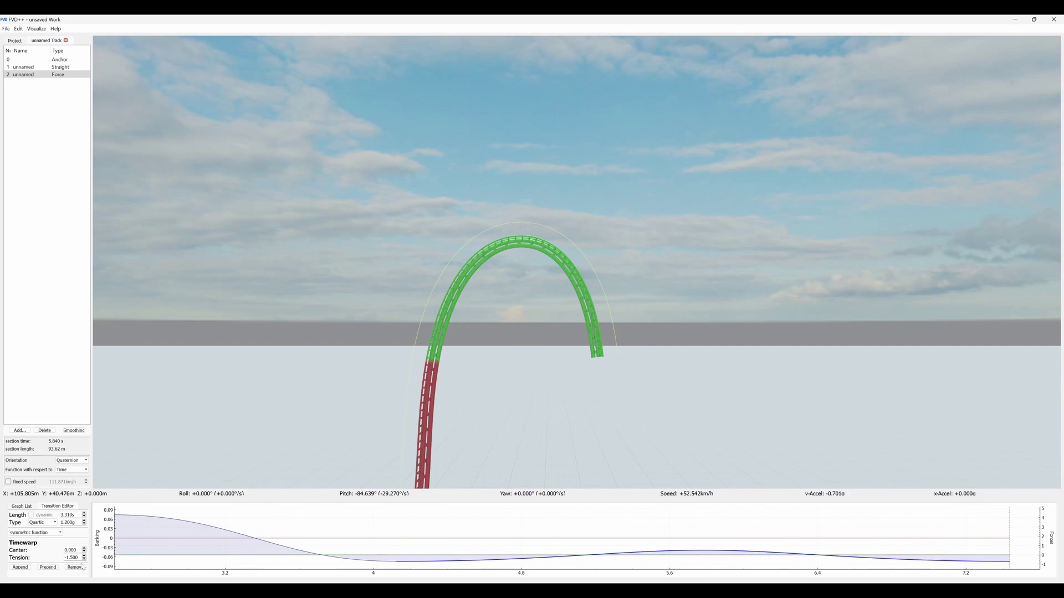
key(Down)
key(Down)
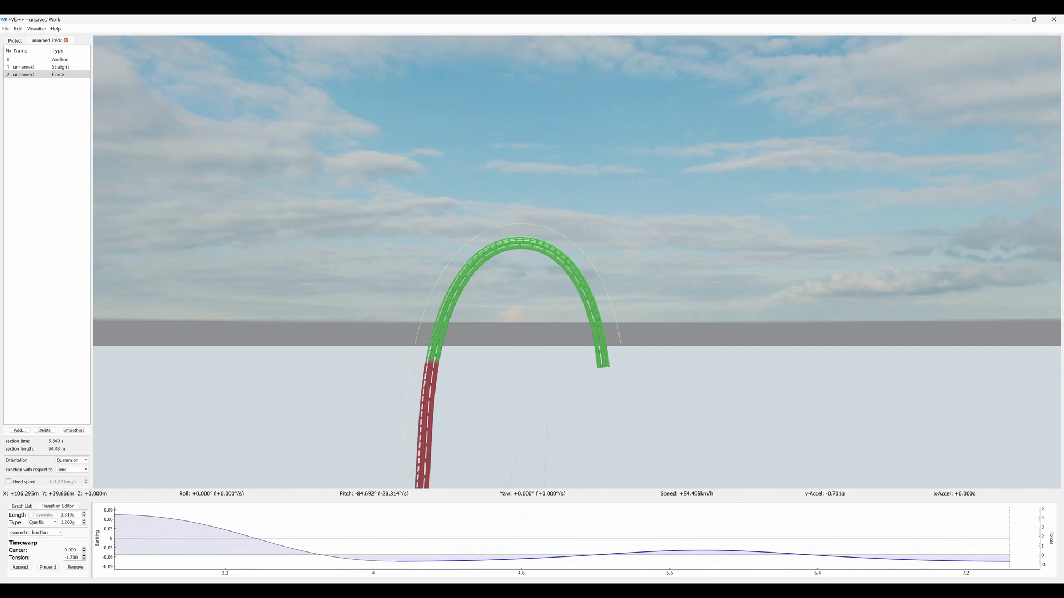
key(Down)
key(Down)
key(Down)
key(Down)
key(Up)
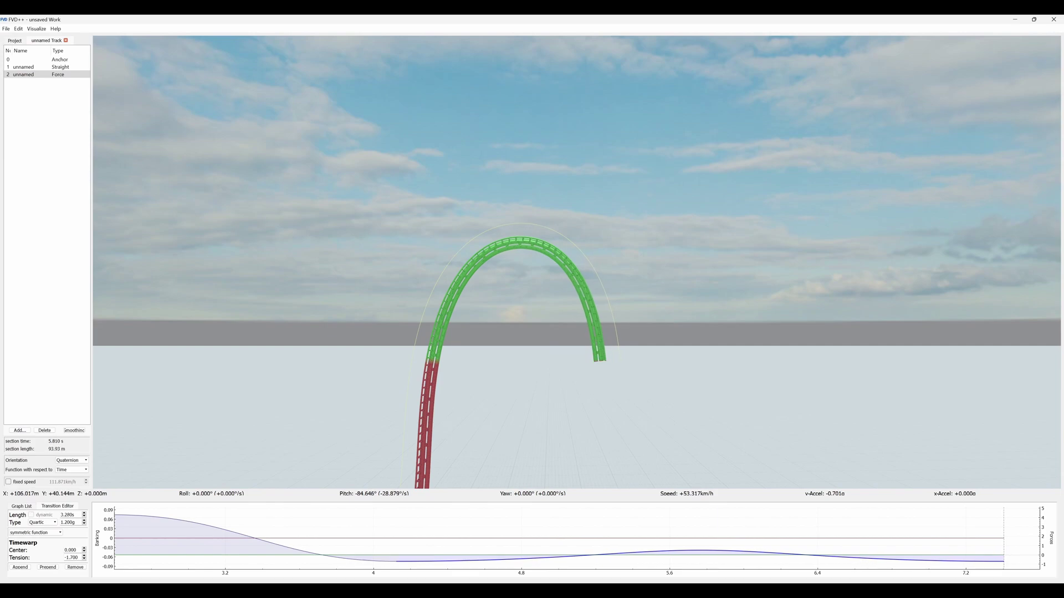
- Append a fourth normal-force transition 1 s long with a 0 g change
click(20, 567)
drag(579, 203, 594, 280)
key(s)
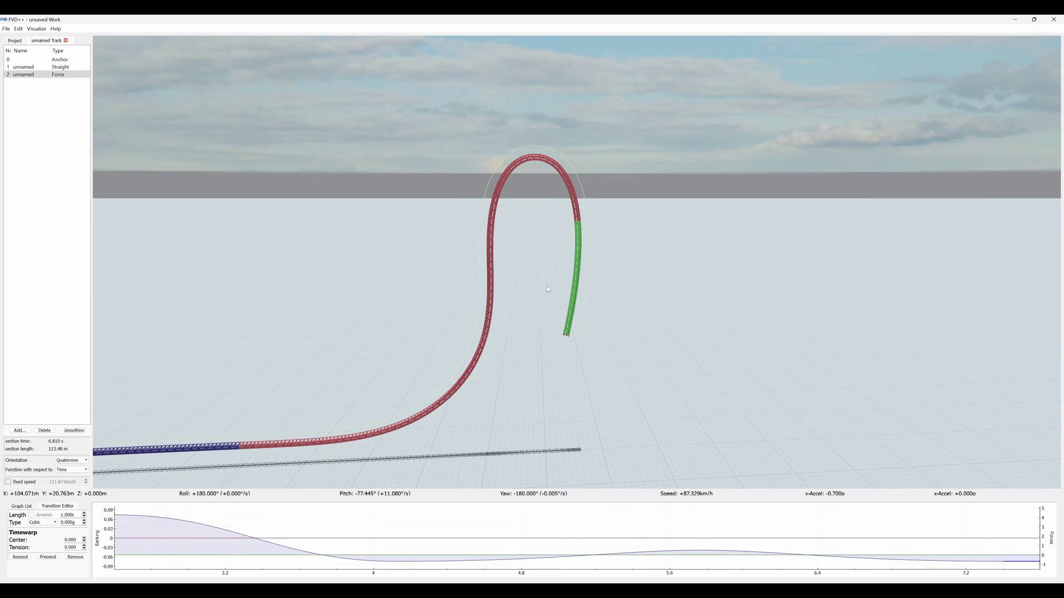
key(w)
key(d)
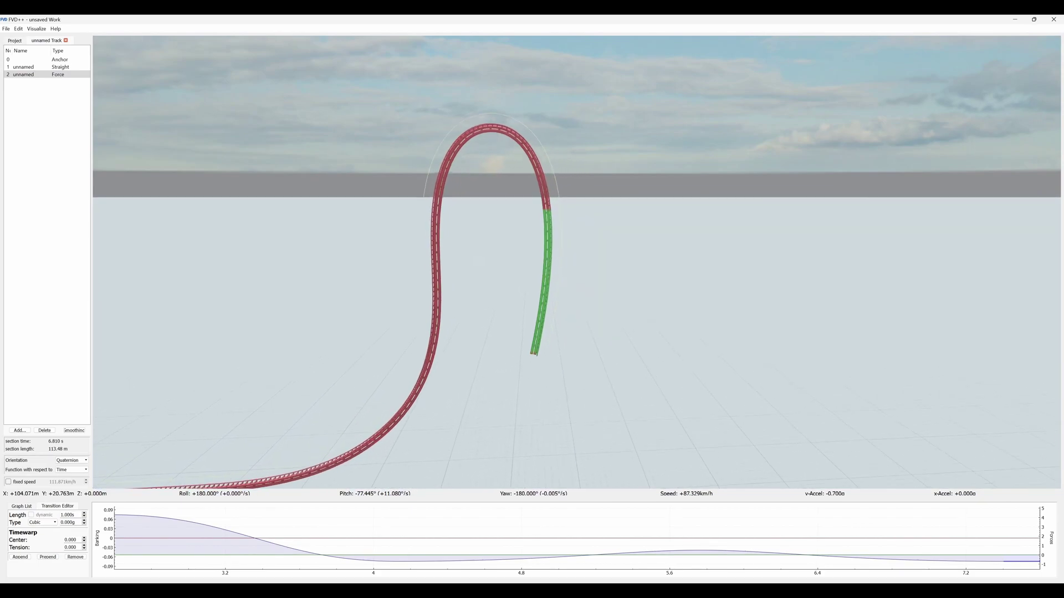
- Examine the hill's steep drop from the rider's view and from outside the track
key(r)
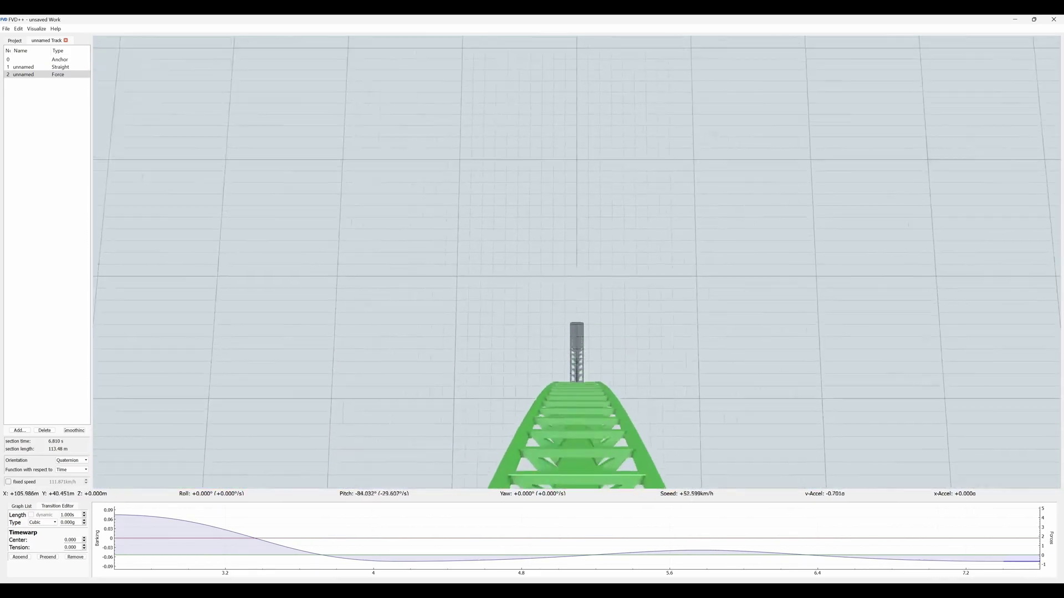
key(space)
key(s)
key(d)
key(a)
key(w)
key(w)
key(a)
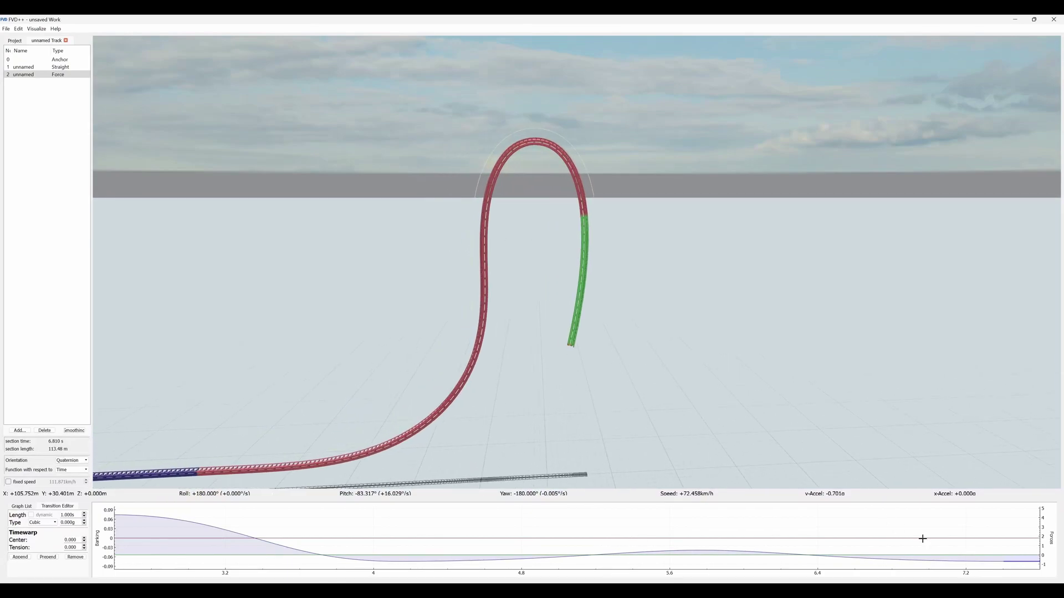
- Turn off the dynamic length of the force section's roll transition and set its length to 1.61 s
scroll(527, 542, down, 5)
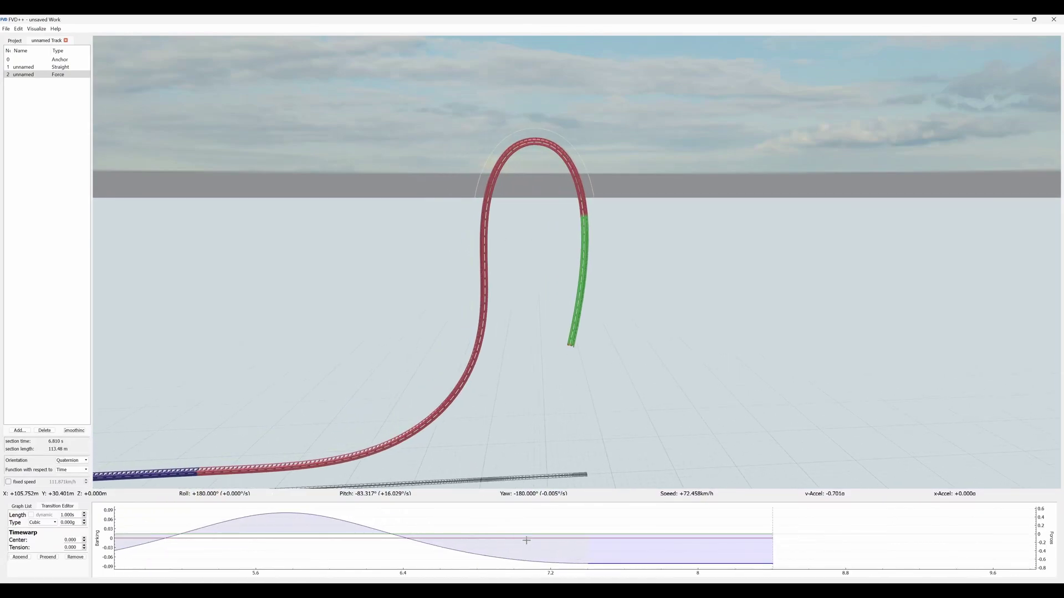
click(626, 539)
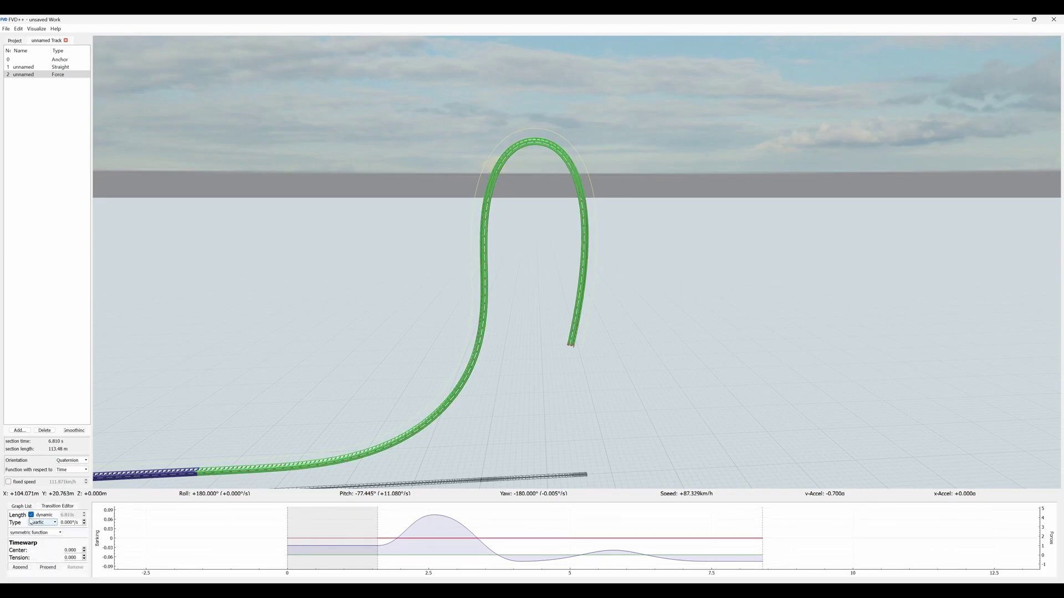
click(31, 515)
scroll(70, 515, down, 2)
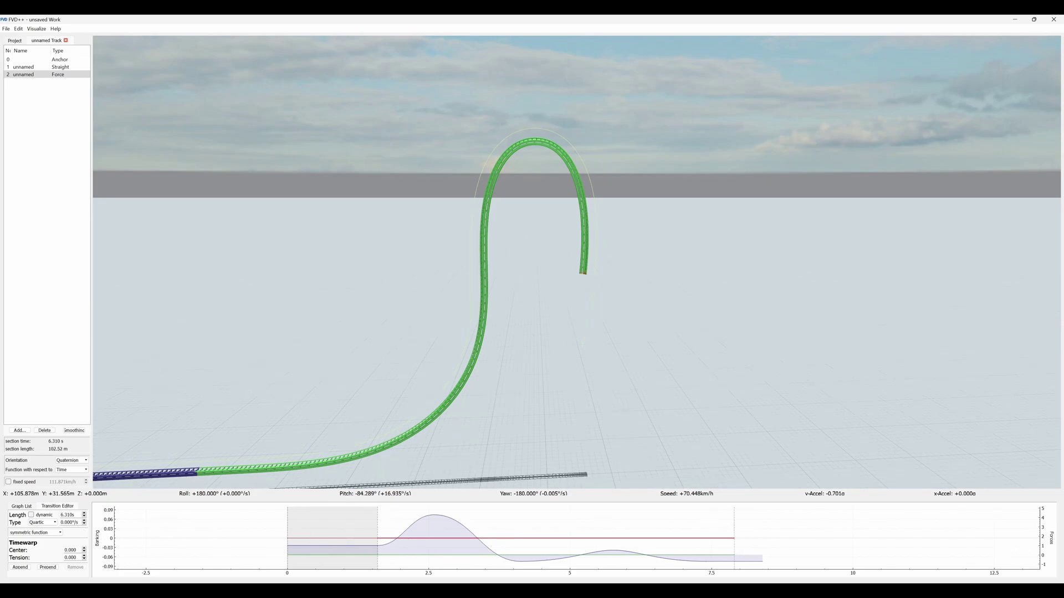
scroll(69, 516, down, 17)
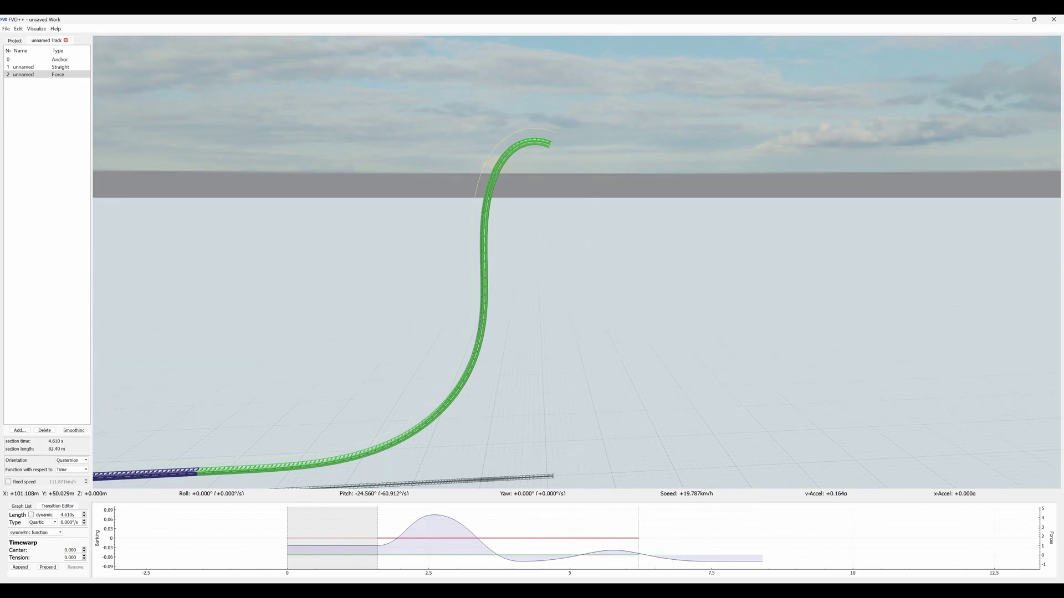
scroll(70, 514, down, 20)
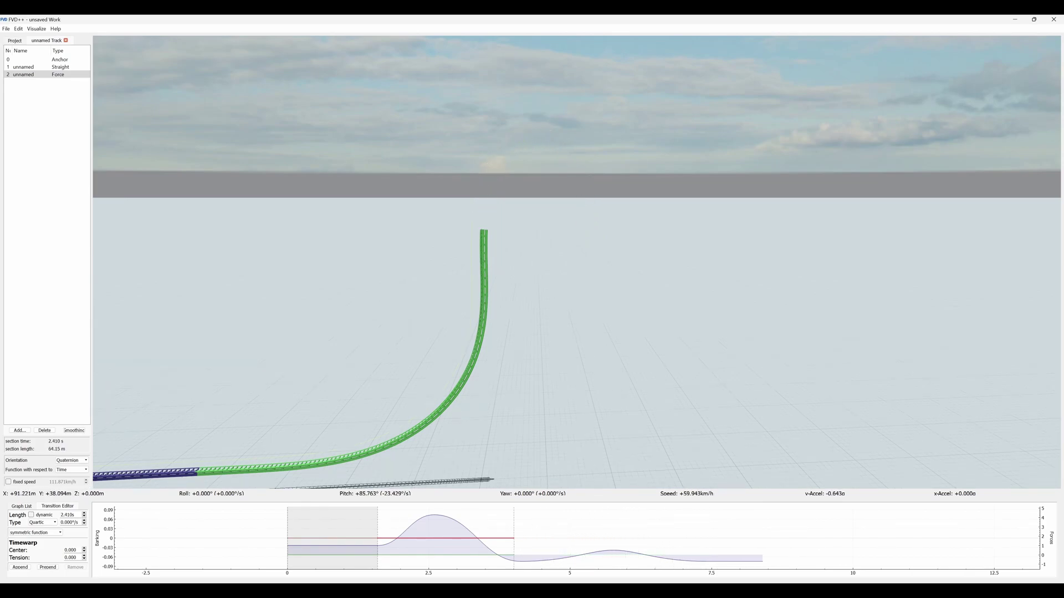
scroll(69, 514, down, 8)
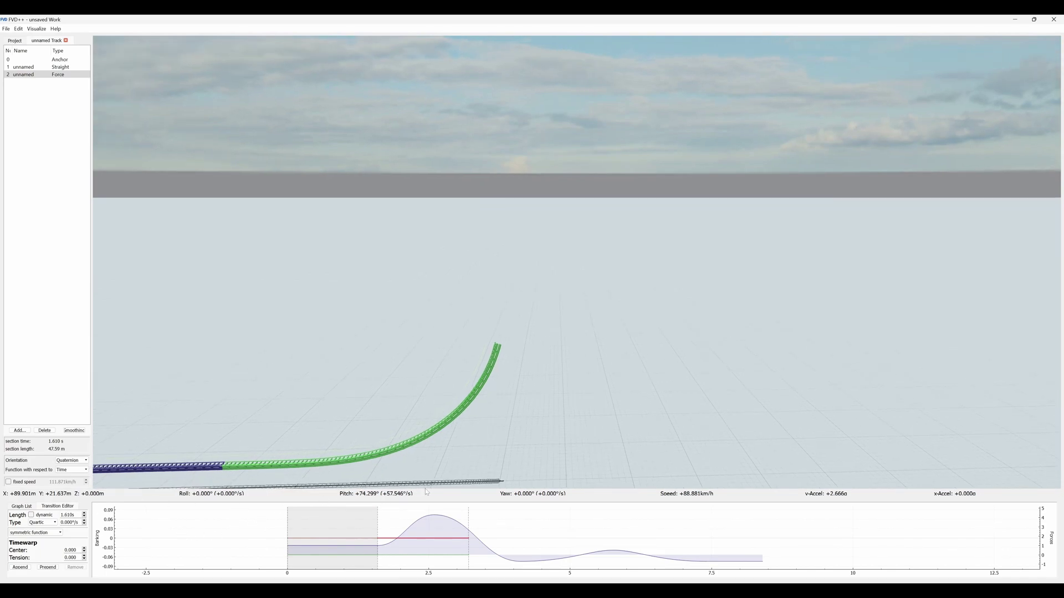
- Append a second roll transition with a 90°/s Quartic change and a length of 1.5 s
click(27, 569)
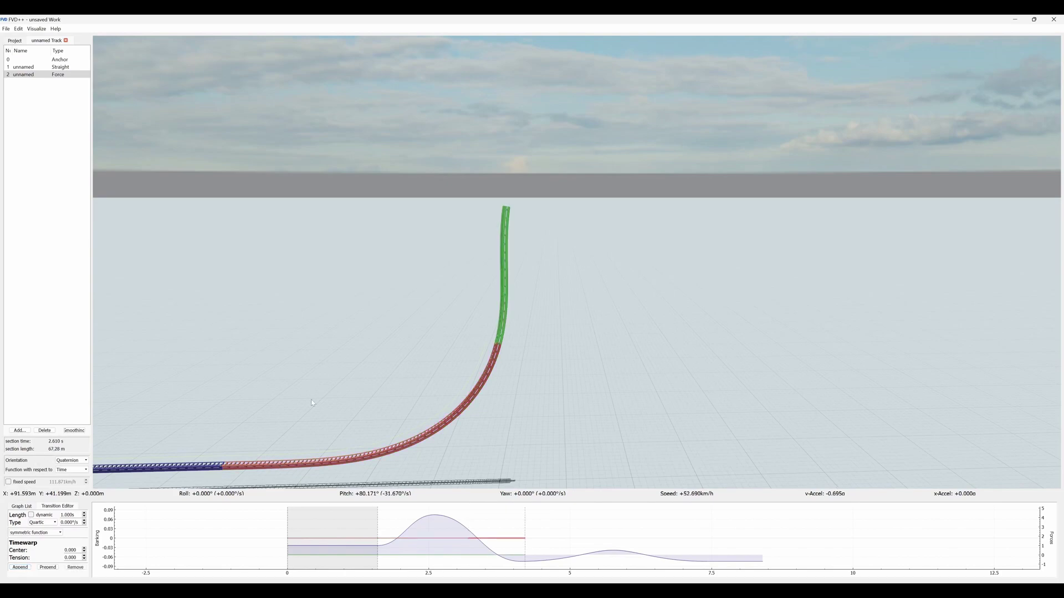
right_drag(311, 400, 310, 389)
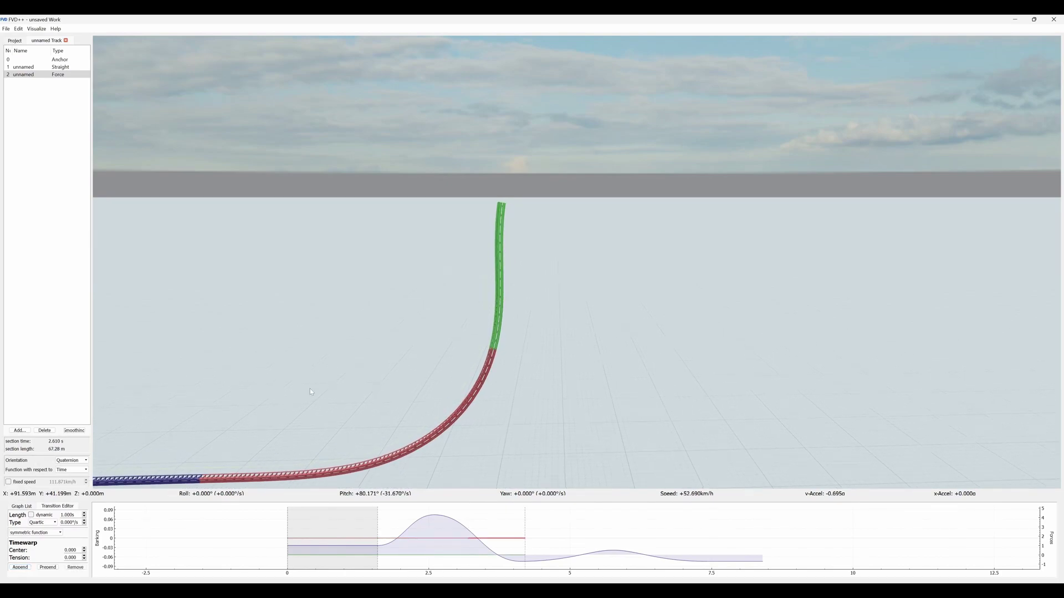
key(w)
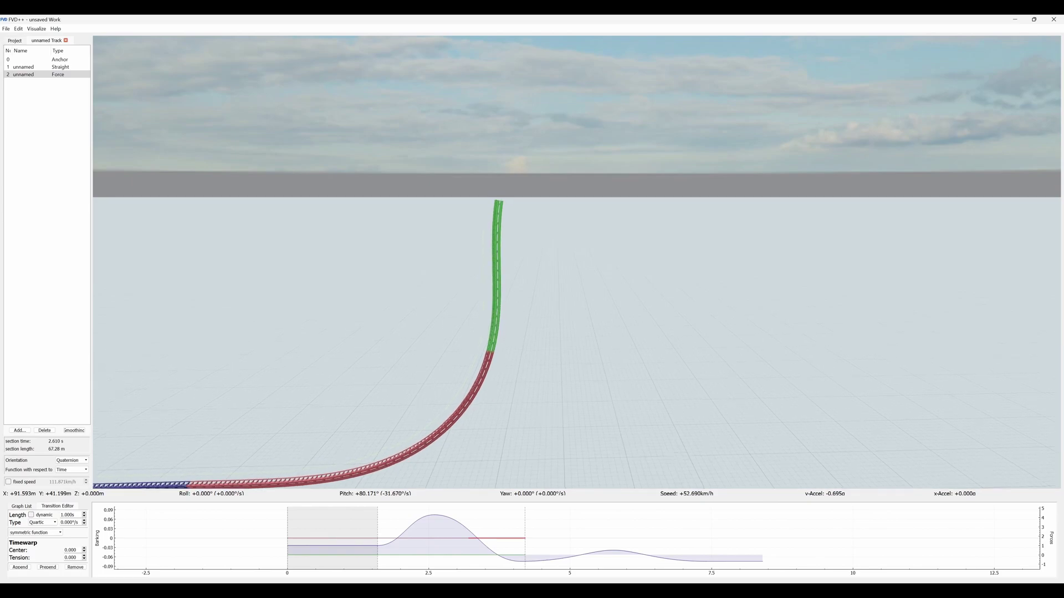
drag(334, 389, 335, 386)
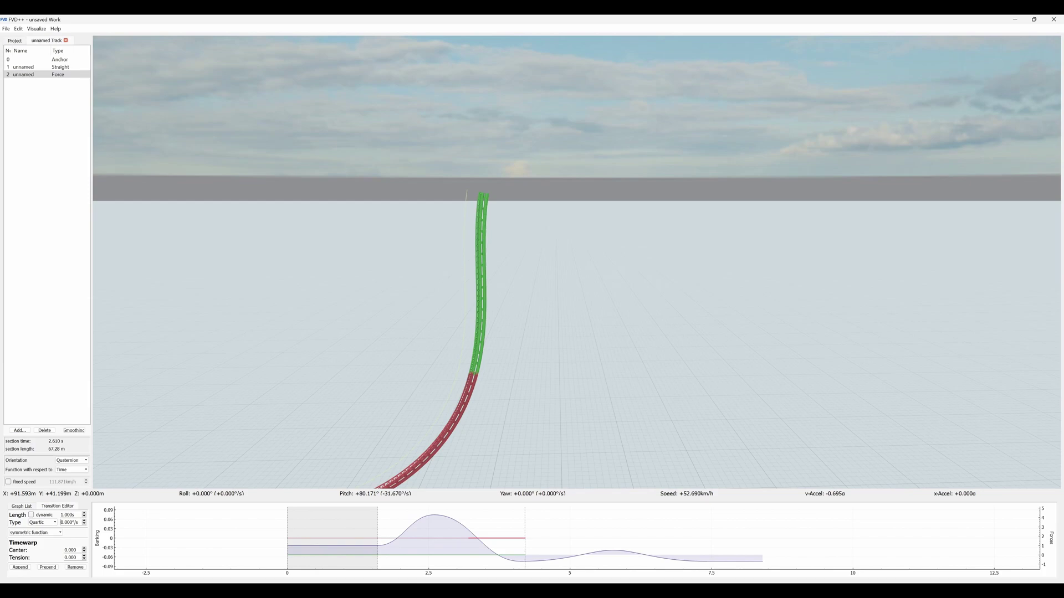
text(9)
text(w)
drag(576, 263, 559, 186)
key(d)
scroll(69, 515, up, 4)
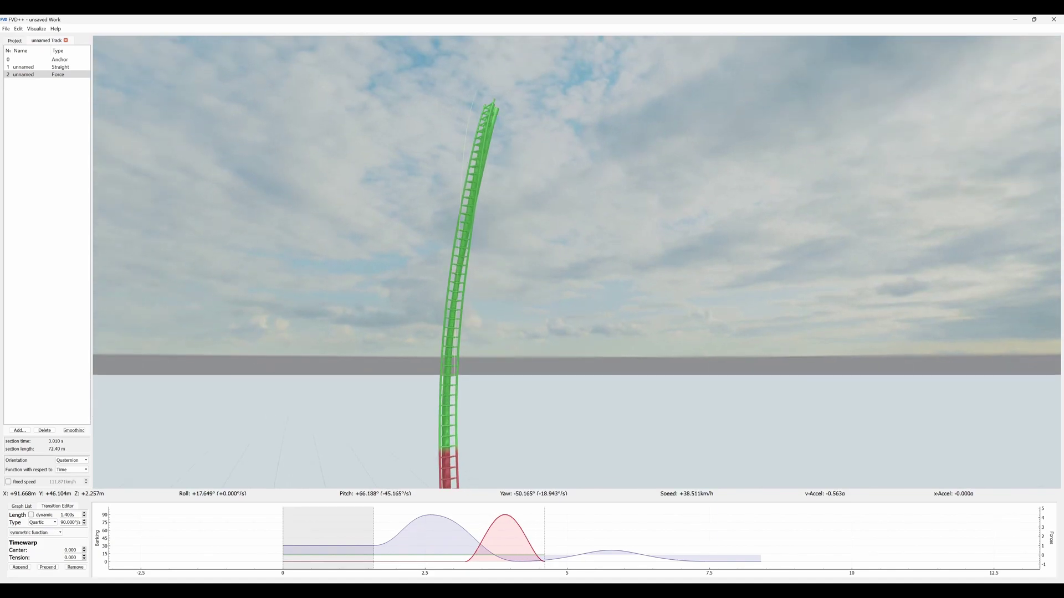
key(Up)
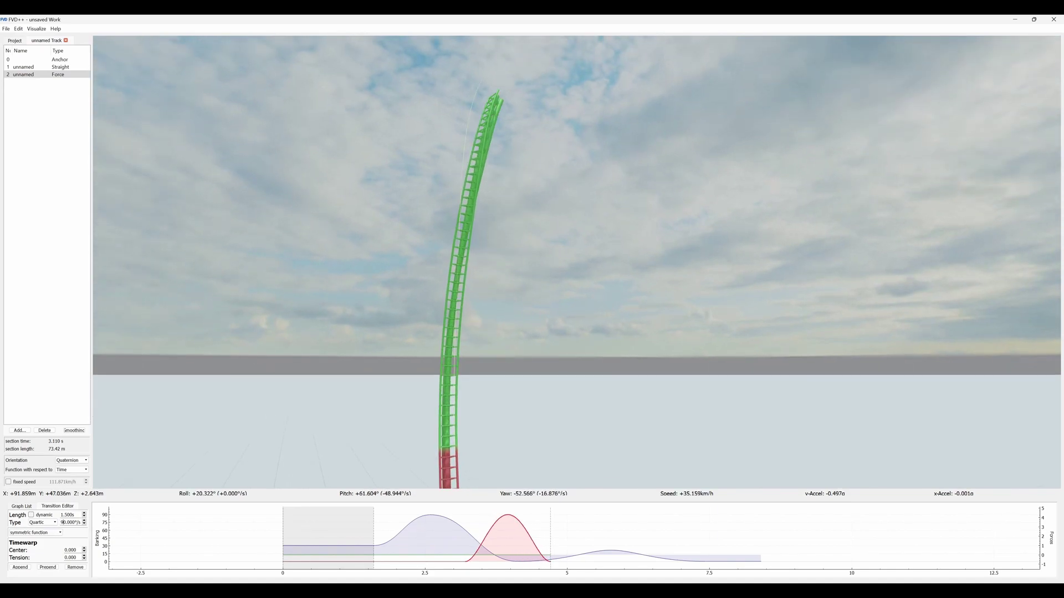
- Try a -90°/s change on the second roll transition and restore it to 90°/s
key(ctrl+a)
text(-90)
key(Return)
drag(460, 272, 482, 329)
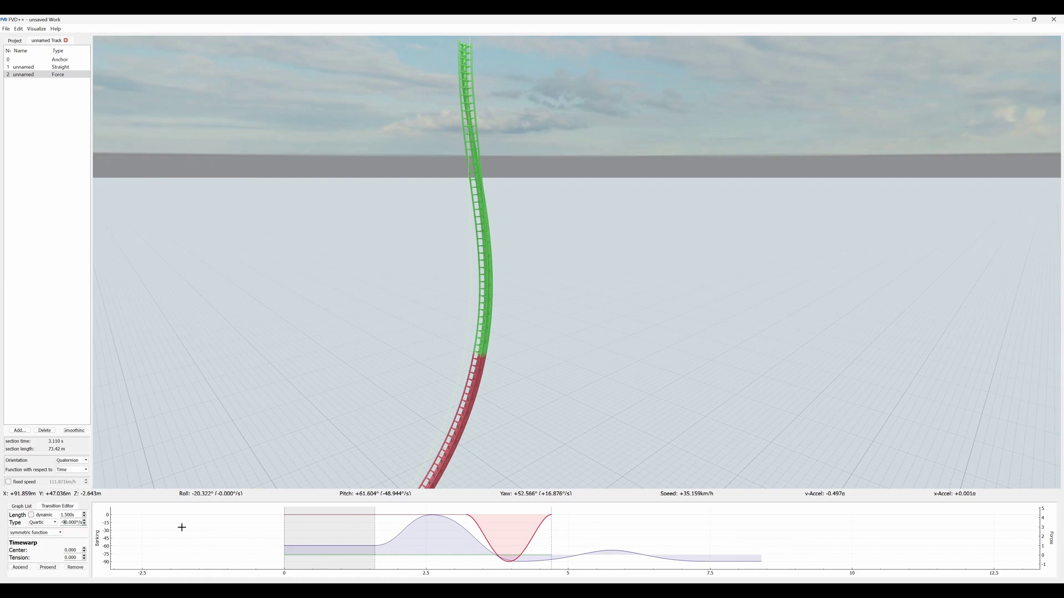
key(BackSpace)
drag(288, 399, 355, 333)
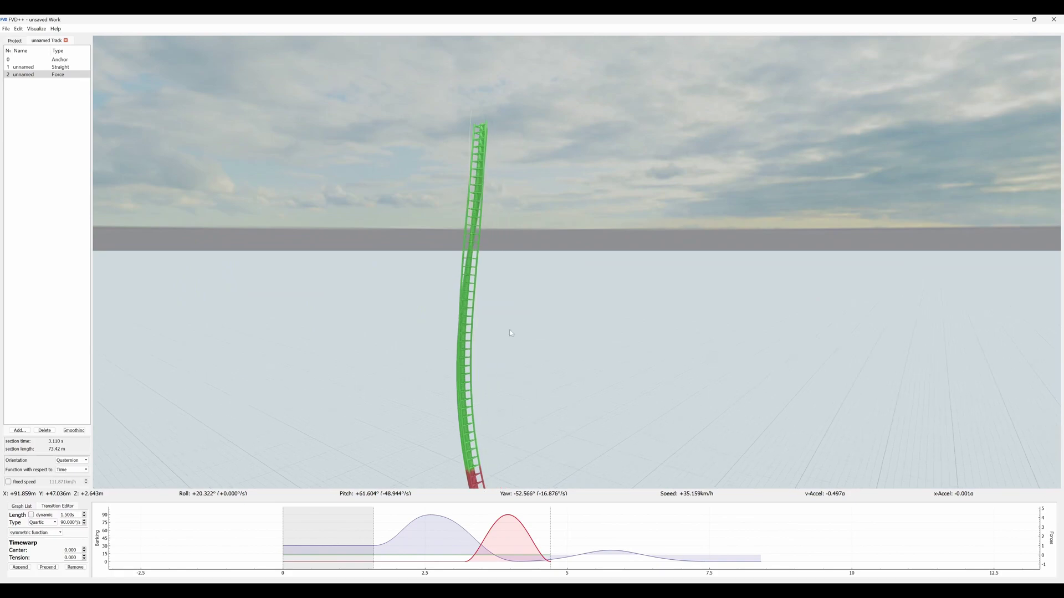
- Append a third roll transition 1 s long with a 0°/s change after the 90°/s one
drag(75, 516, 39, 519)
click(20, 568)
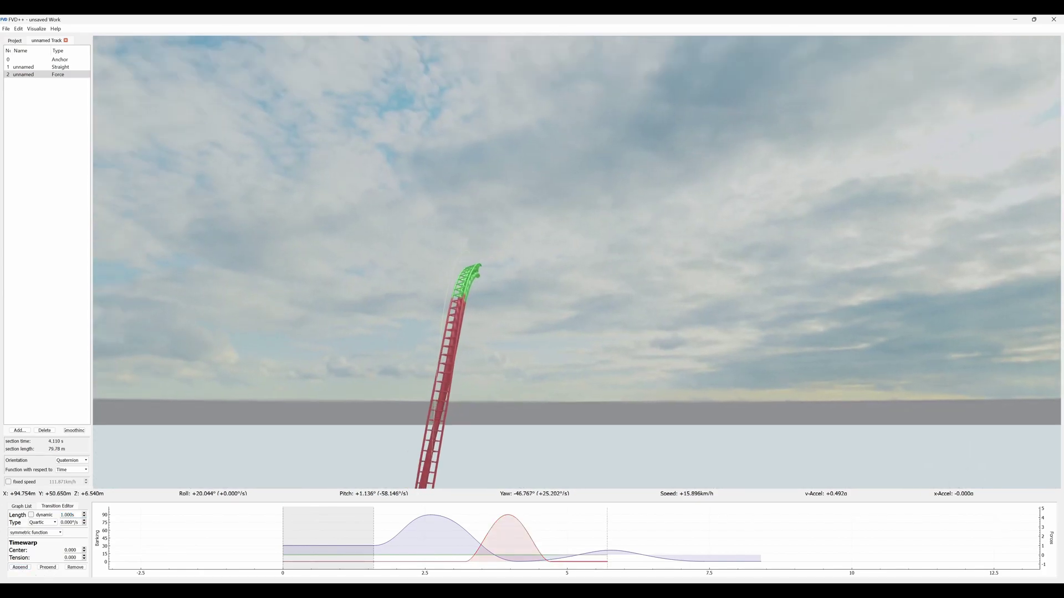
key(w)
mouse_move(328, 393)
mouse_down()
mouse_move(310, 360)
mouse_move(328, 393)
mouse_up()
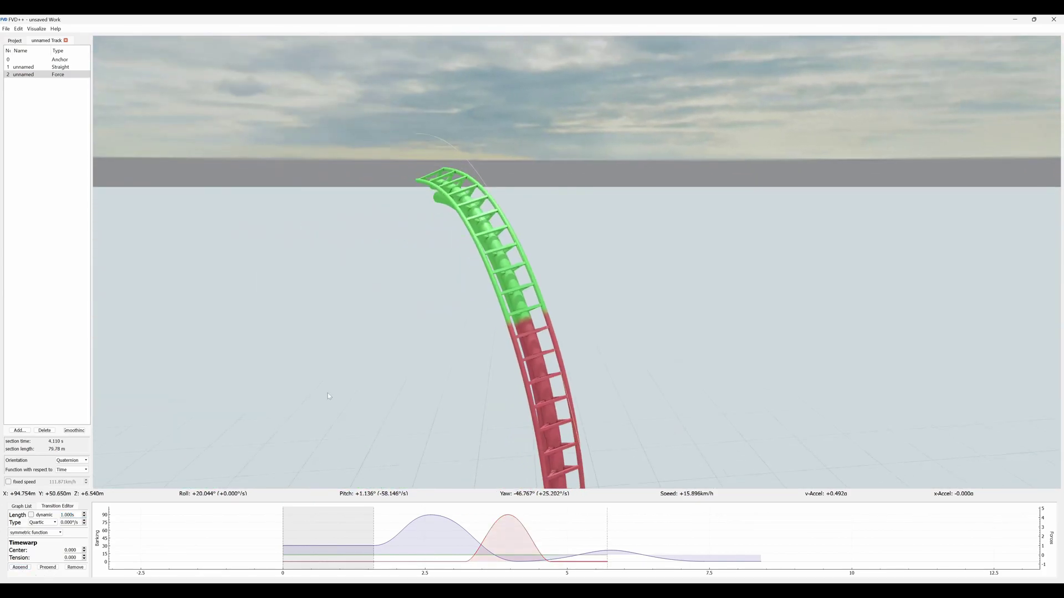
- Turn off the dynamic length of the lateral-force transition and set it to 1.61 s, matching the first roll transition
click(584, 559)
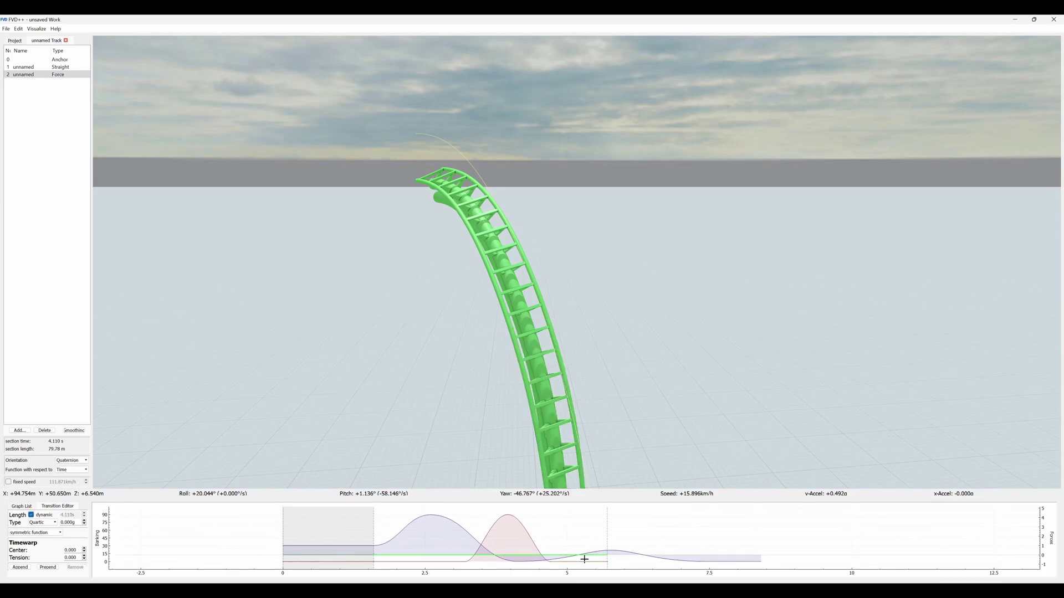
click(32, 515)
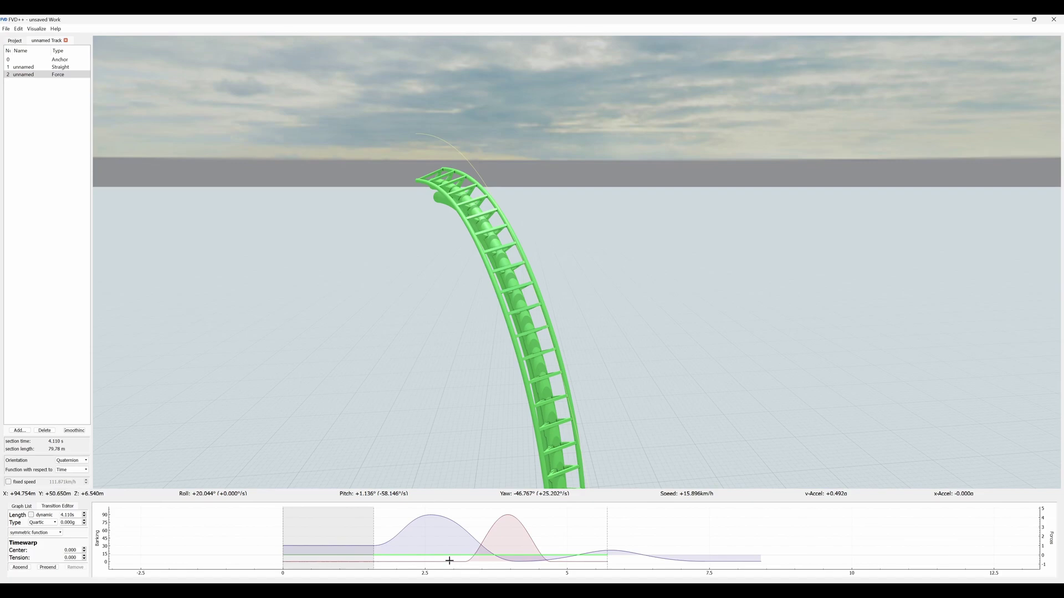
click(450, 562)
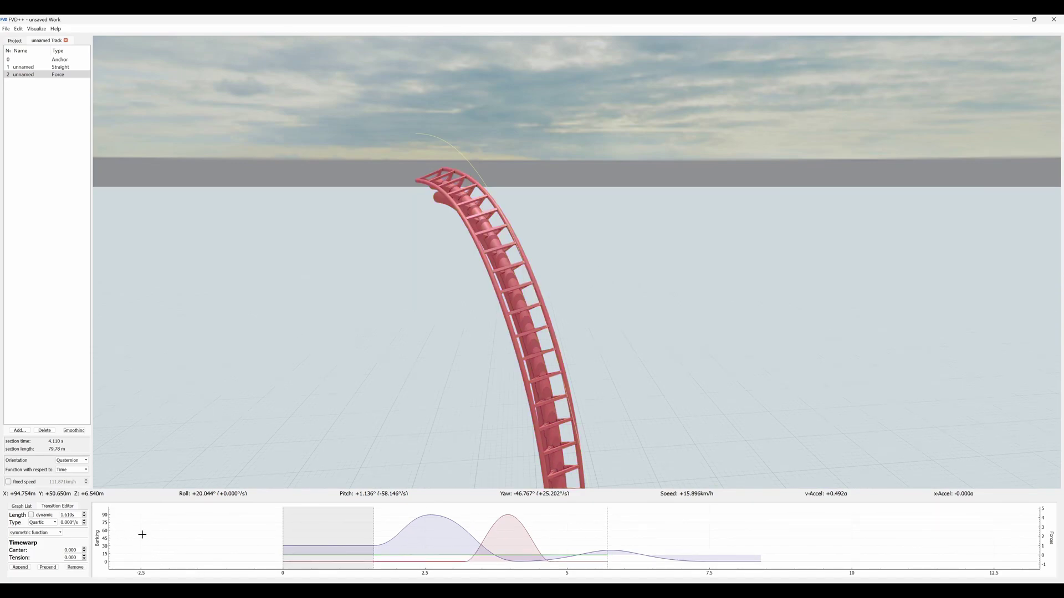
drag(75, 515, 59, 515)
click(414, 555)
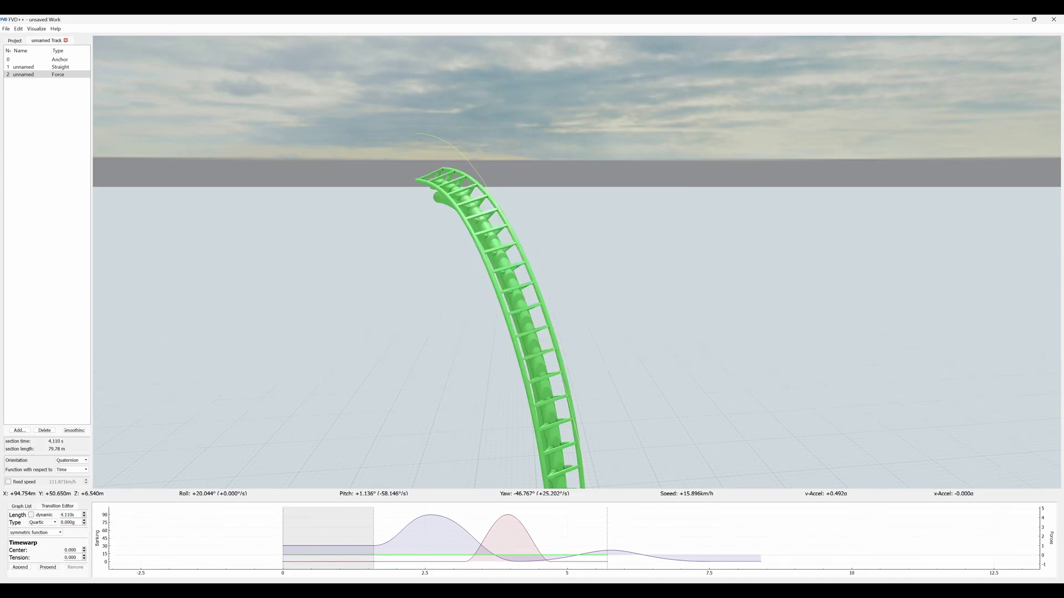
drag(75, 515, 60, 515)
text(1.61)
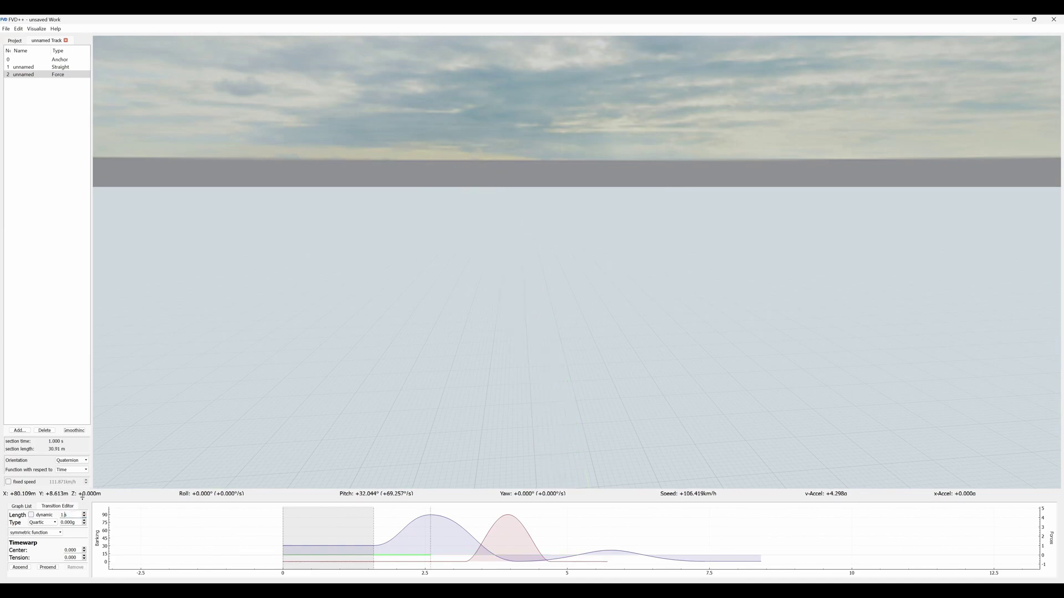
- Append a second lateral-force transition and set its length to 1.5 s, matching the second roll transition
click(25, 568)
click(494, 529)
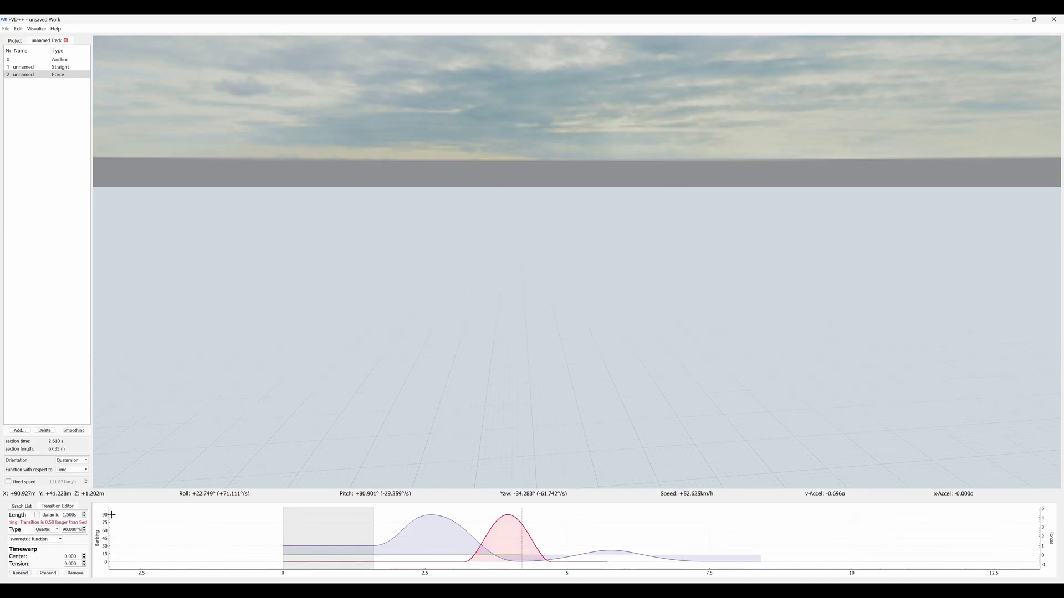
click(242, 554)
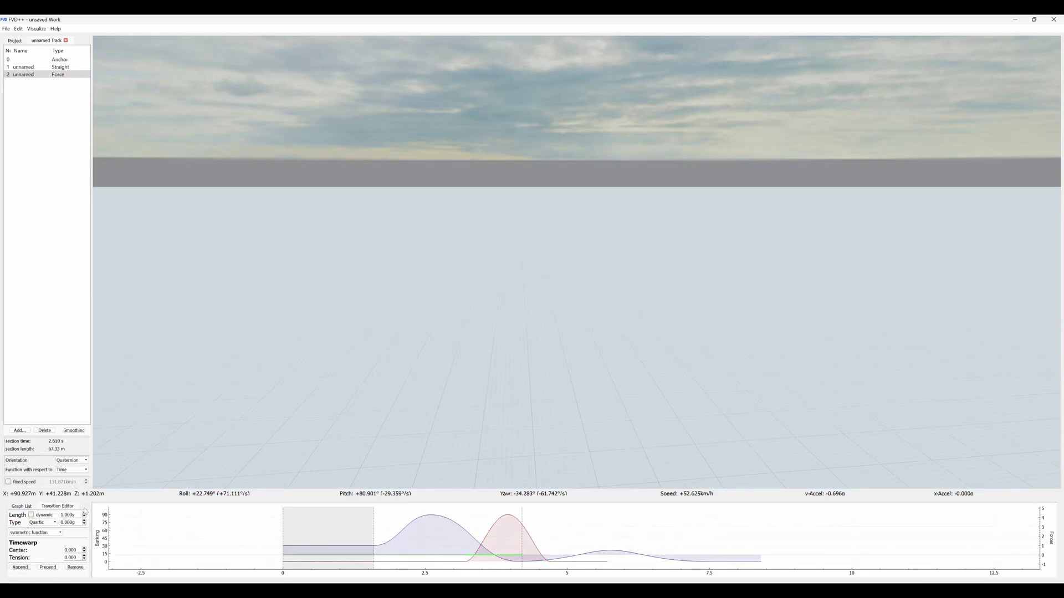
scroll(69, 516, up, 5)
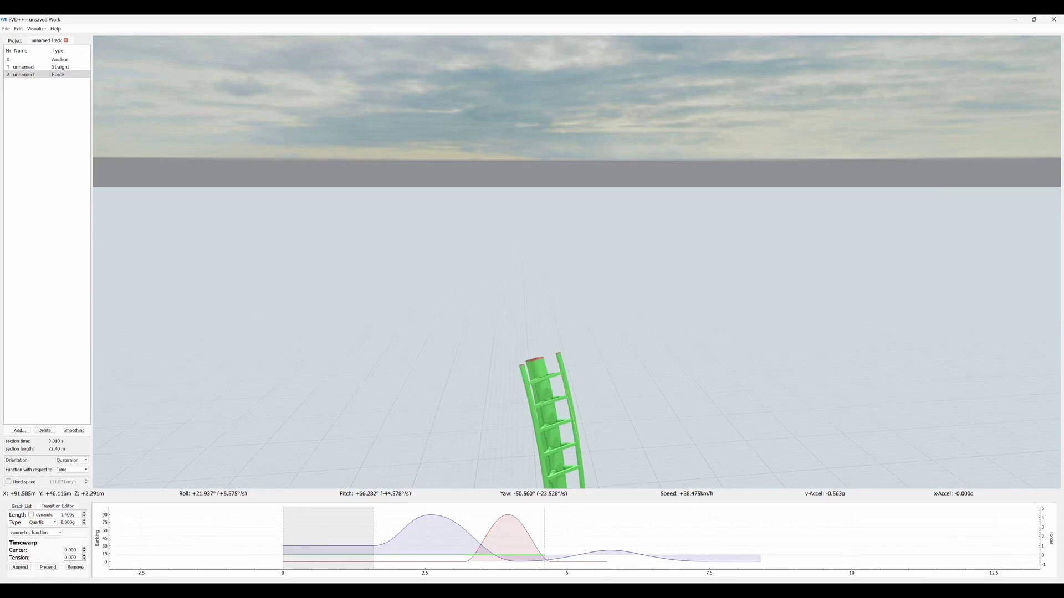
- Append a third lateral-force transition with dynamic length and make the last roll transition's length dynamic too
click(28, 568)
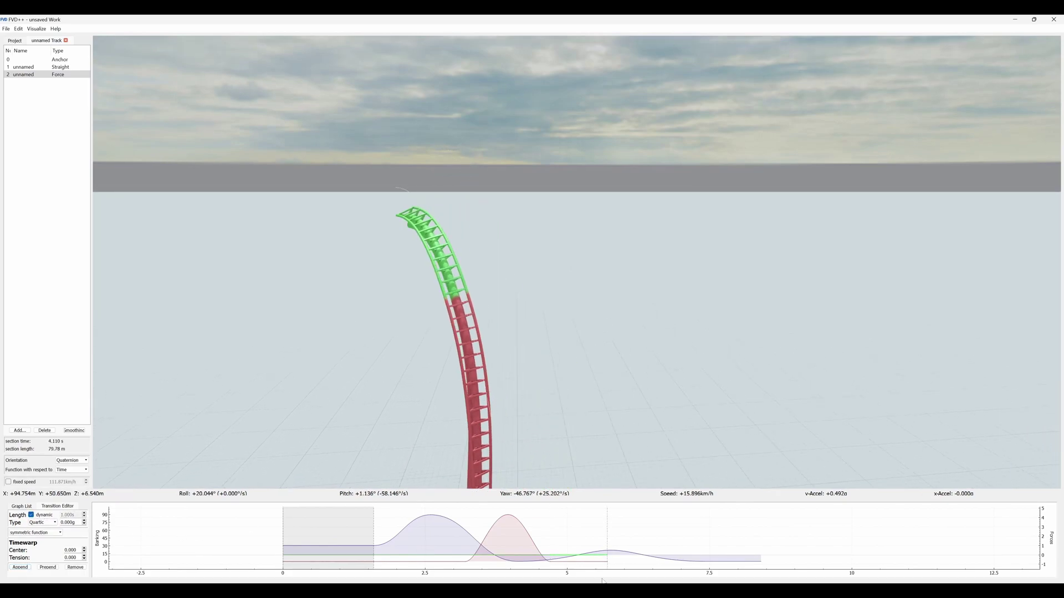
click(592, 562)
click(31, 515)
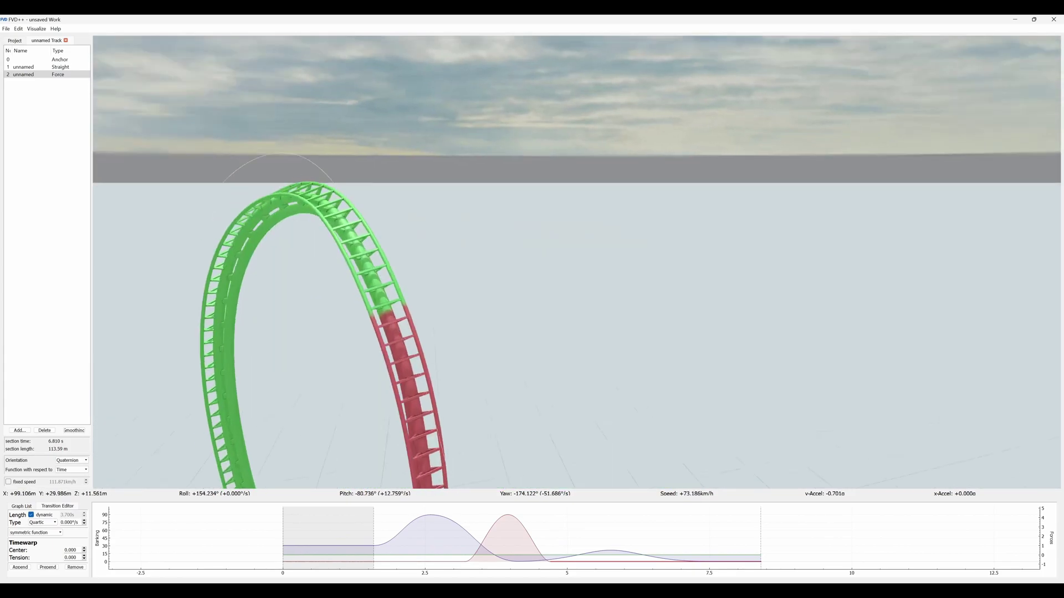
- Examine the rolling top of the hill and its descent from several angles, including from above
key(a)
drag(576, 262, 596, 277)
key(s)
key(a)
key(s)
key(d)
key(d)
key(space)
key(s)
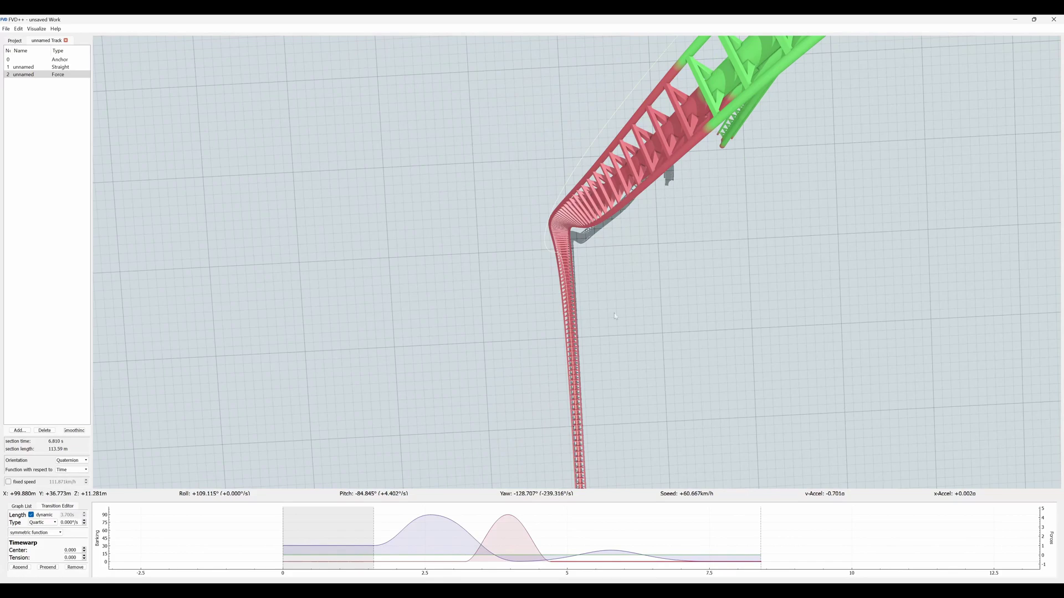
- Set the lengths of the first roll transition and the first lateral-force transition to 1.56 s
click(283, 545)
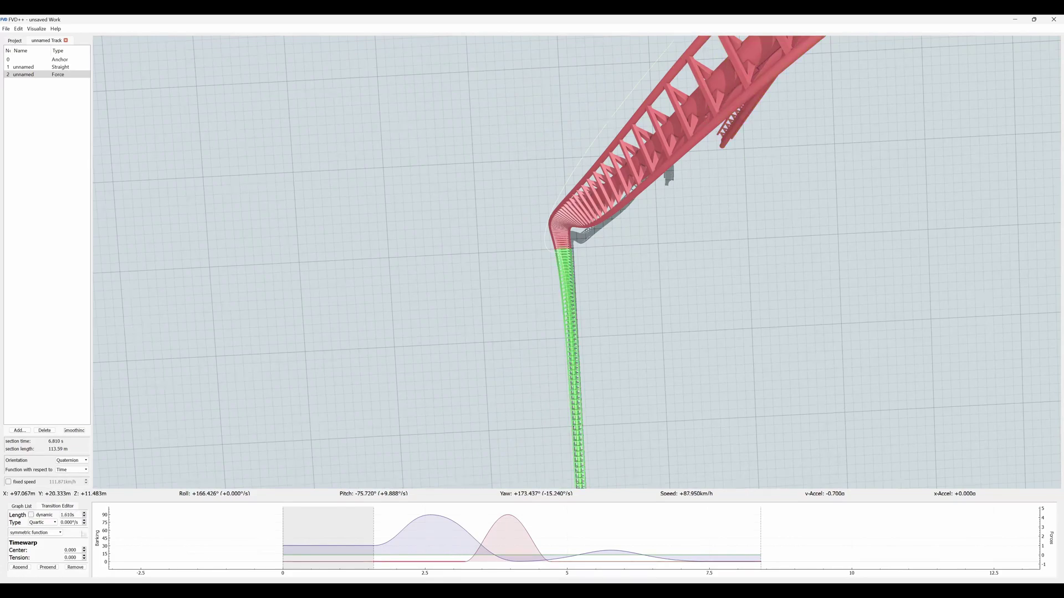
scroll(69, 515, down, 1)
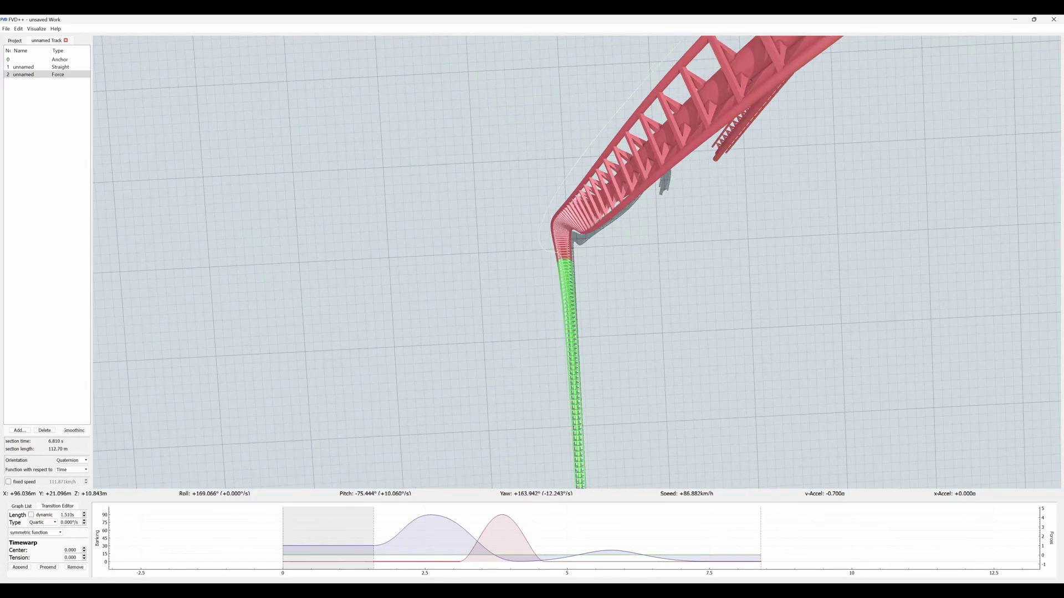
drag(577, 262, 554, 310)
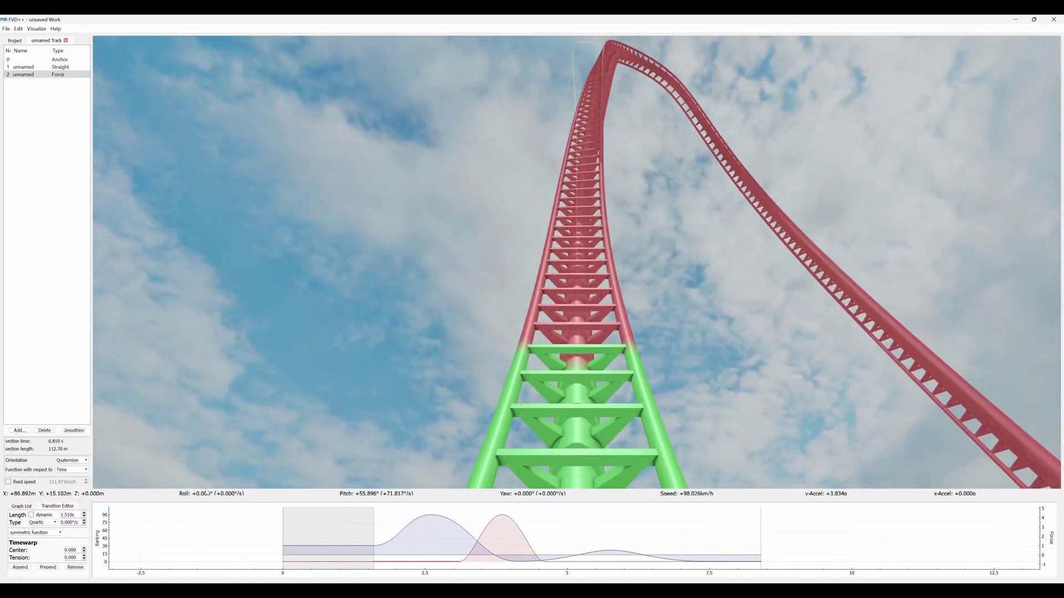
scroll(70, 515, up, 1)
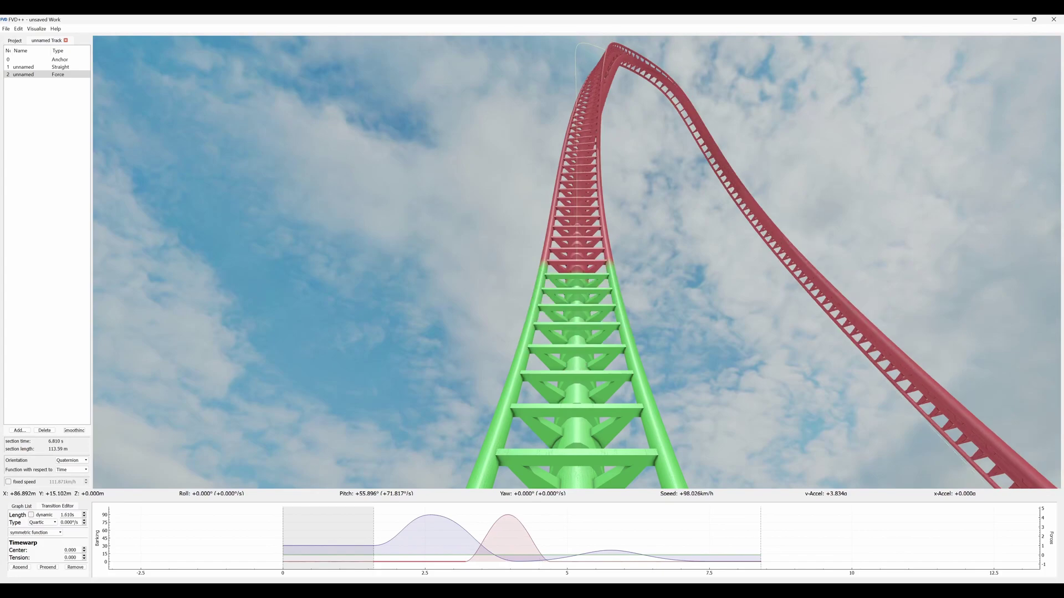
key(Down)
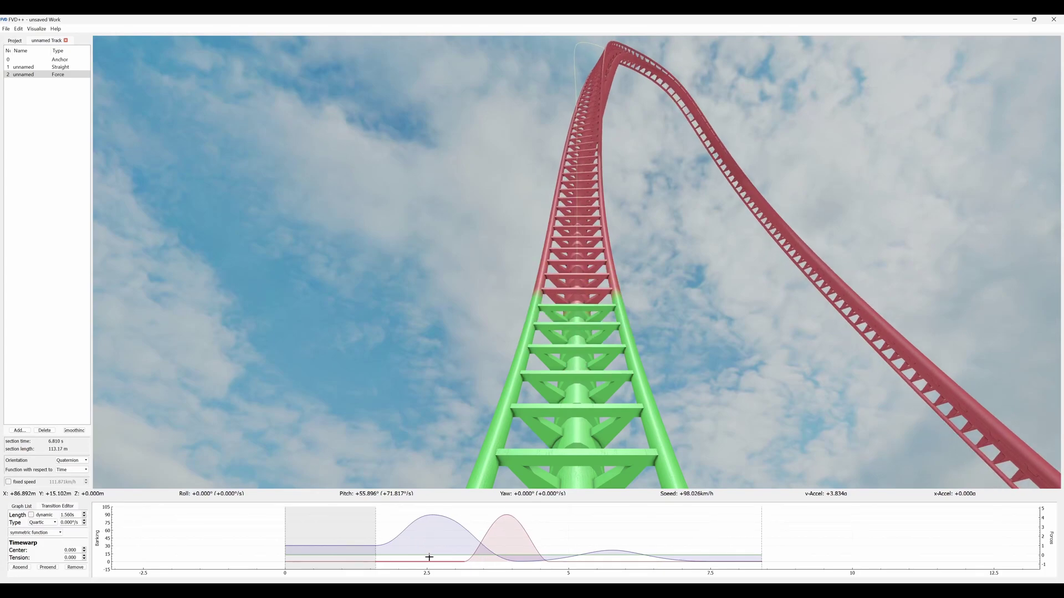
click(402, 565)
key(Down)
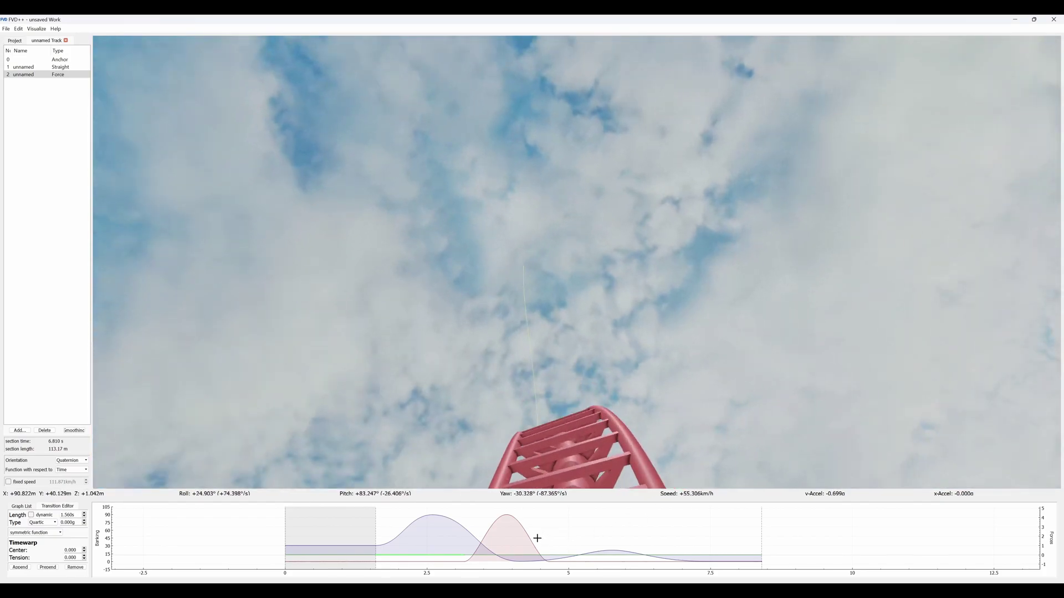
- Set the second lateral-force transition's change to -0.251 g and its tension to 0.108
click(531, 539)
click(526, 531)
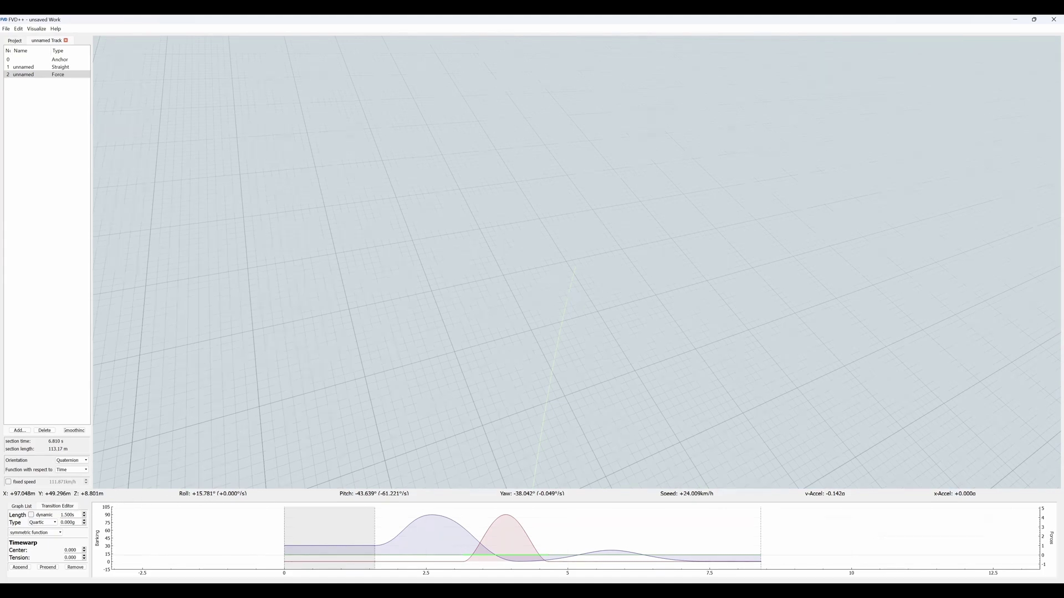
scroll(70, 523, down, 1)
key(Down)
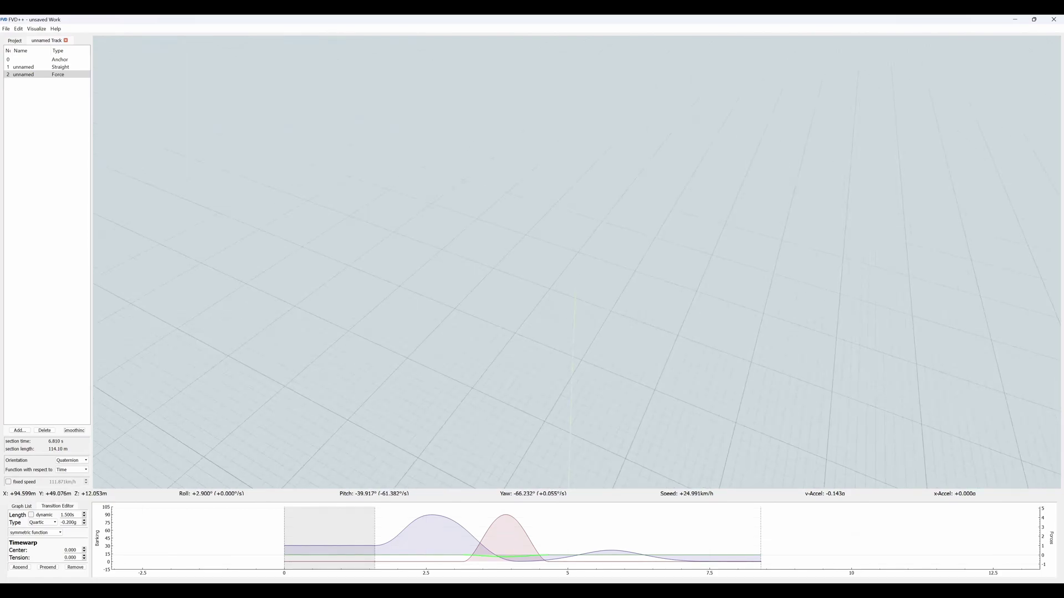
key(Down)
key(Down)
key(Down)
key(Down)
key(Down)
key(Down)
scroll(71, 558, up, 1)
text(8s)
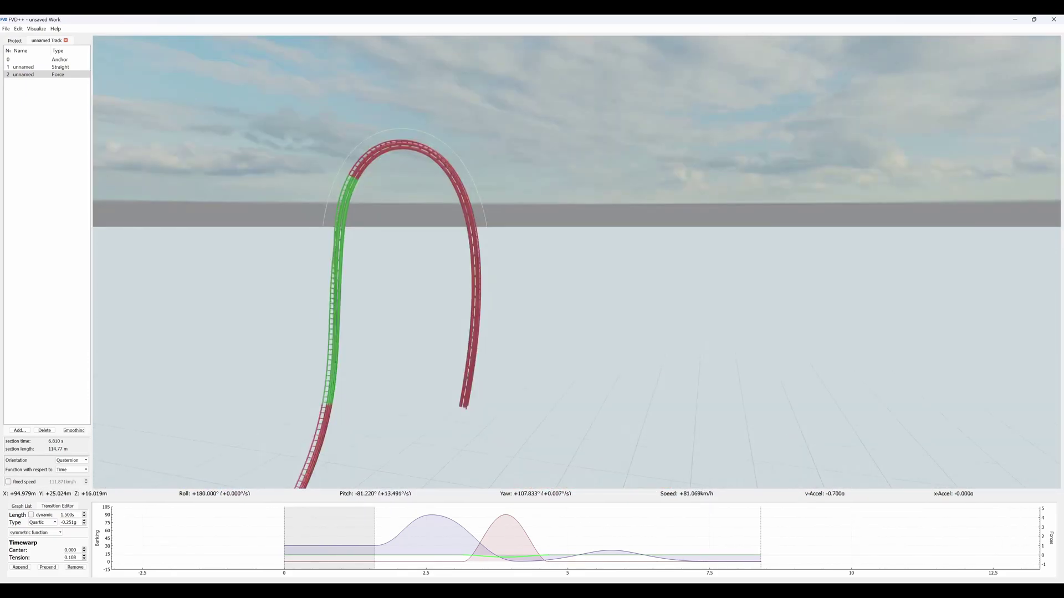
key(w)
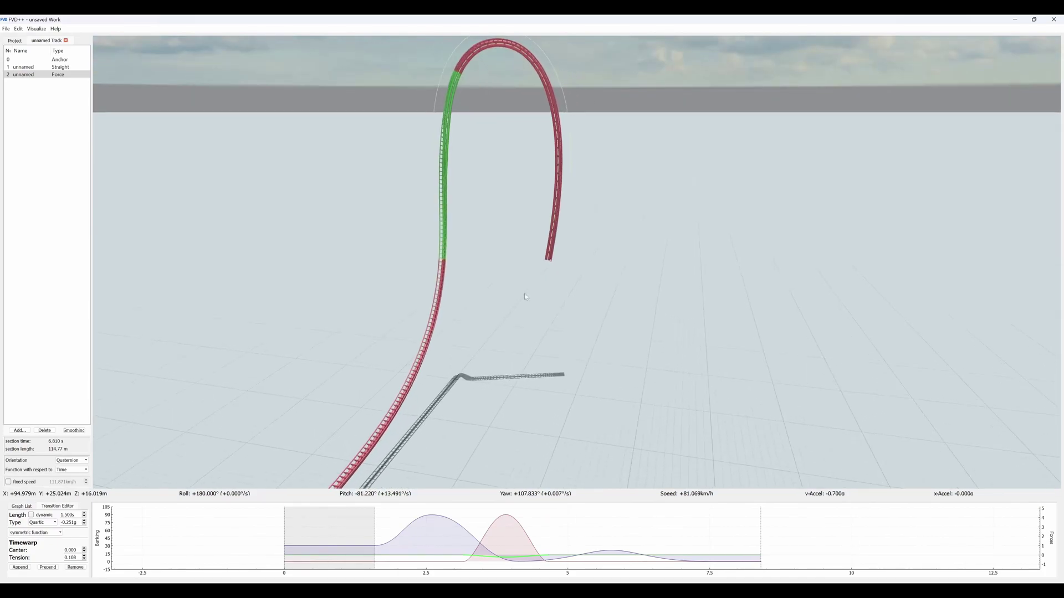
- Set the last normal-force transition's change to 4.4 g and its tension to -1
click(750, 563)
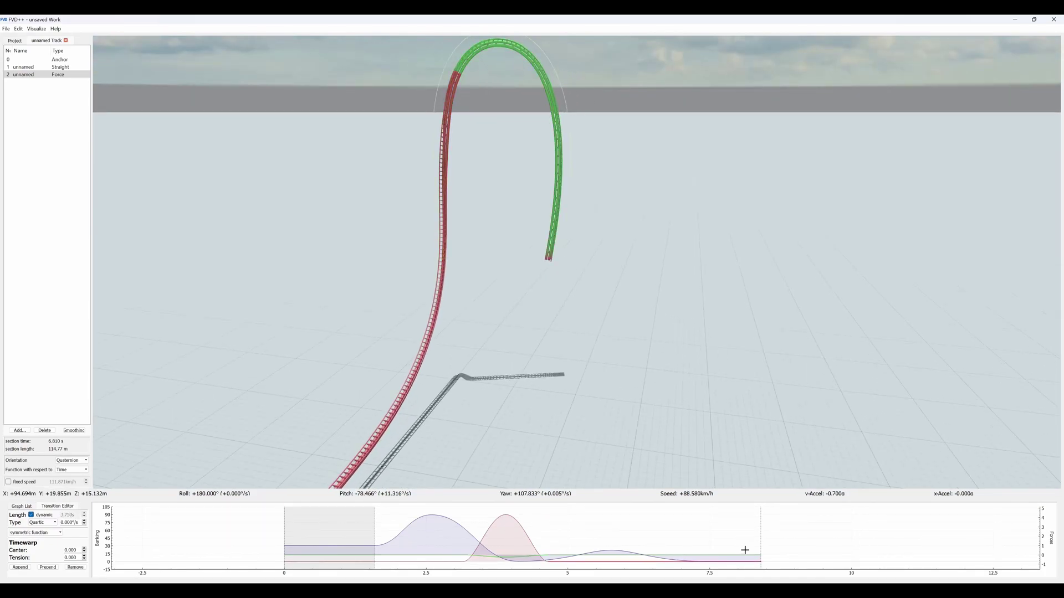
click(748, 561)
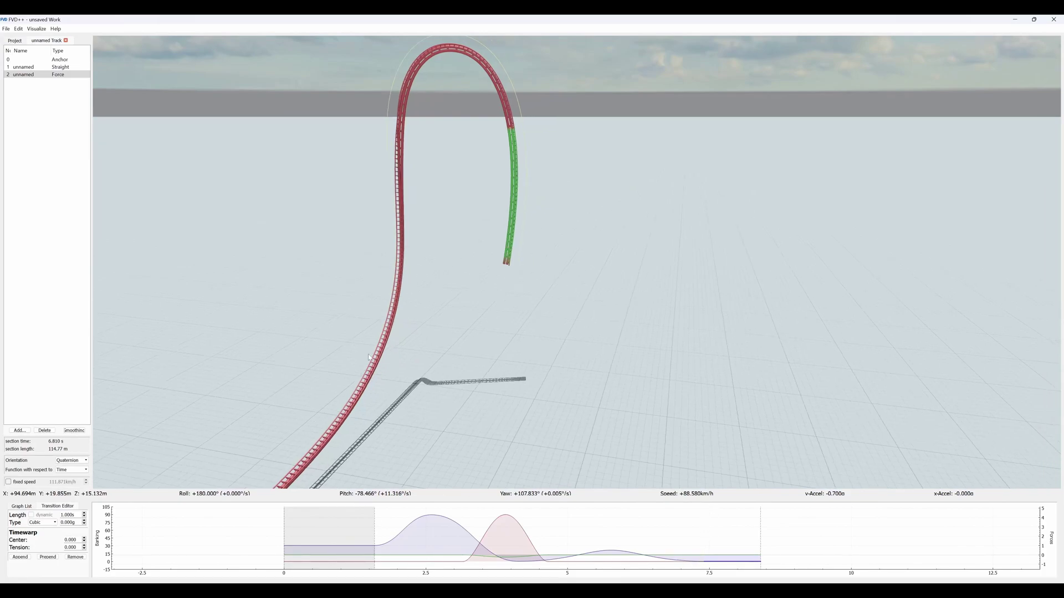
scroll(70, 522, up, 5)
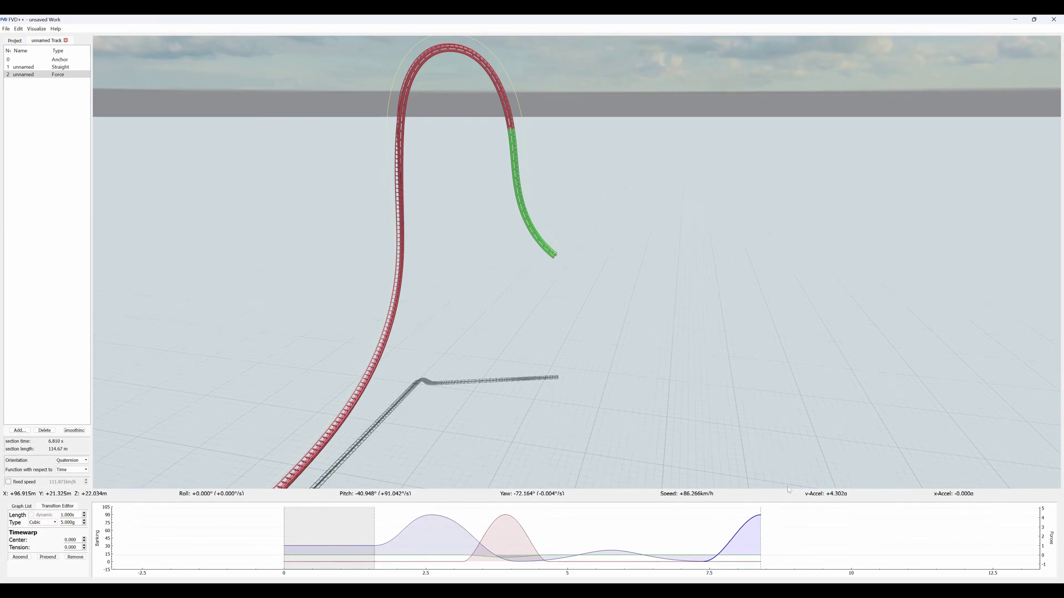
key(Down)
key(Down)
key(Down)
key(Down)
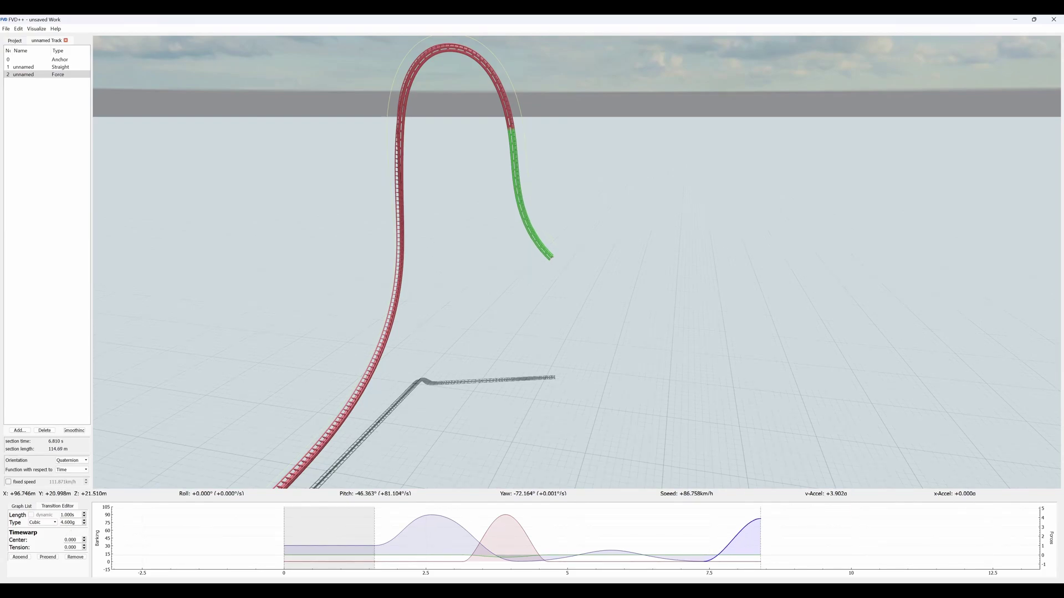
key(Down)
key(Down)
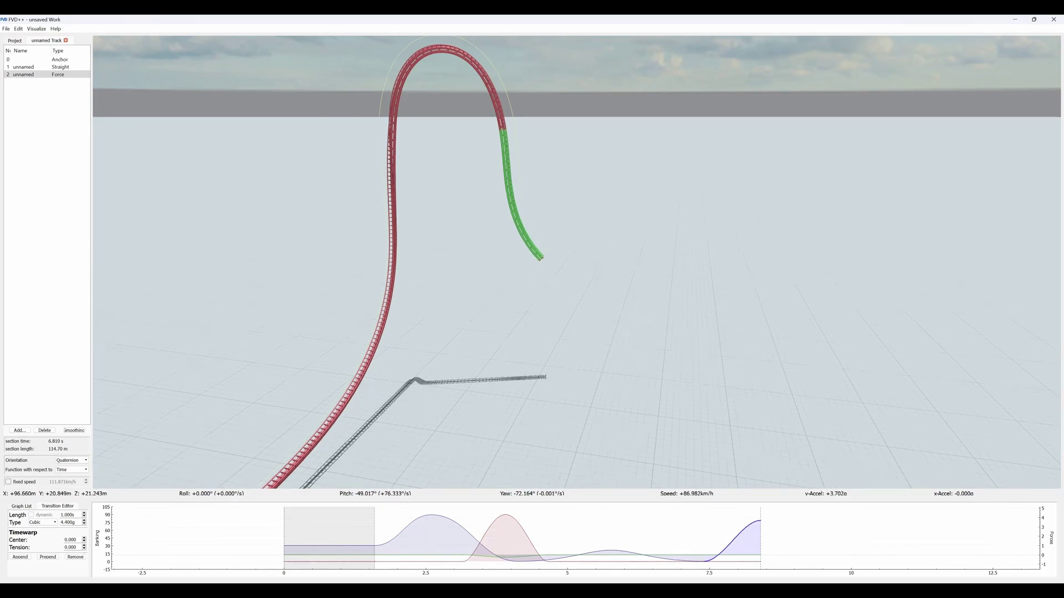
scroll(72, 547, down, 1)
- Append a 1 s, 0 g normal-force transition at the end and set the 4.4 g transition's length to 1.1 s
click(20, 557)
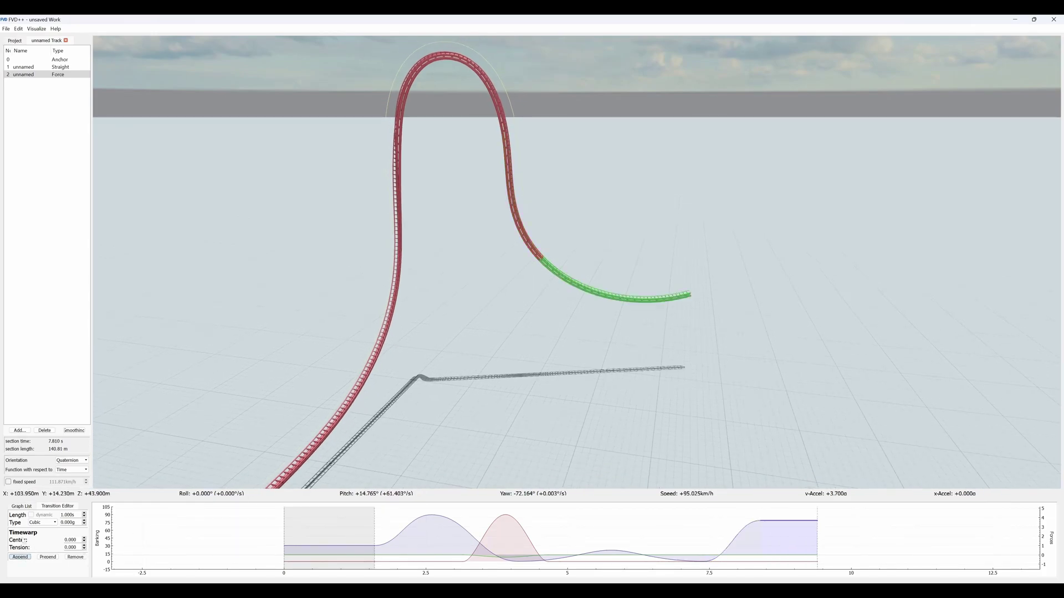
click(688, 532)
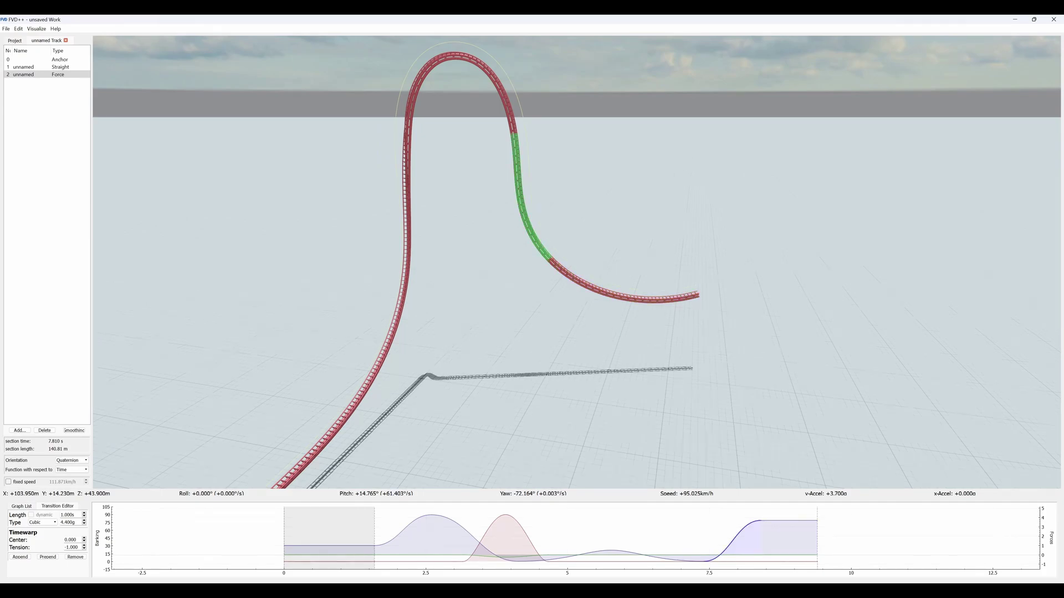
key(Up)
key(s)
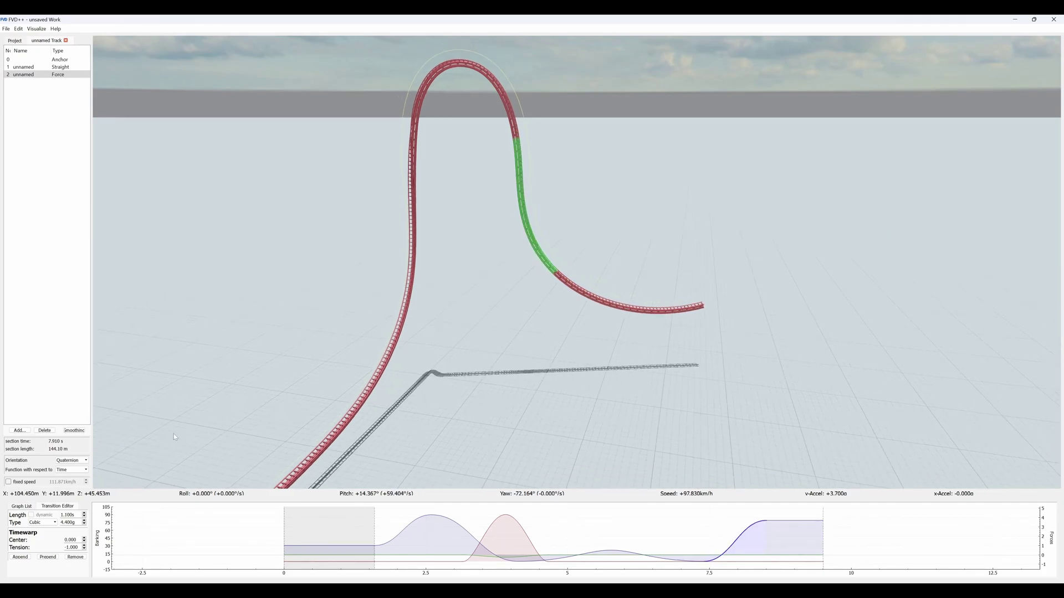
- Prepend a 0 g transition before the 4.4 g normal-force transition and set its length to 0.21 s
click(48, 558)
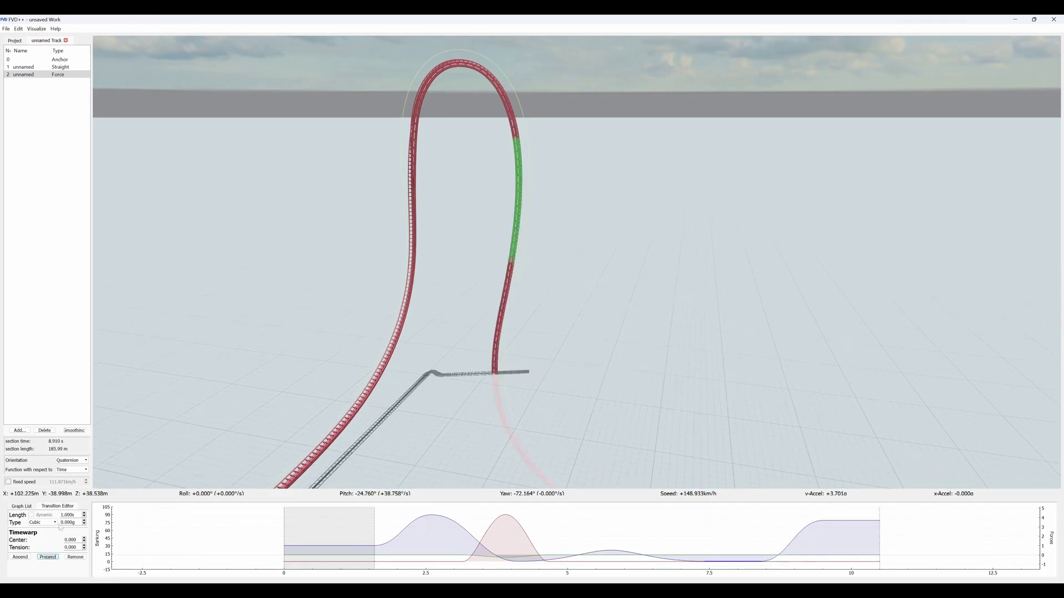
key(w)
key(w)
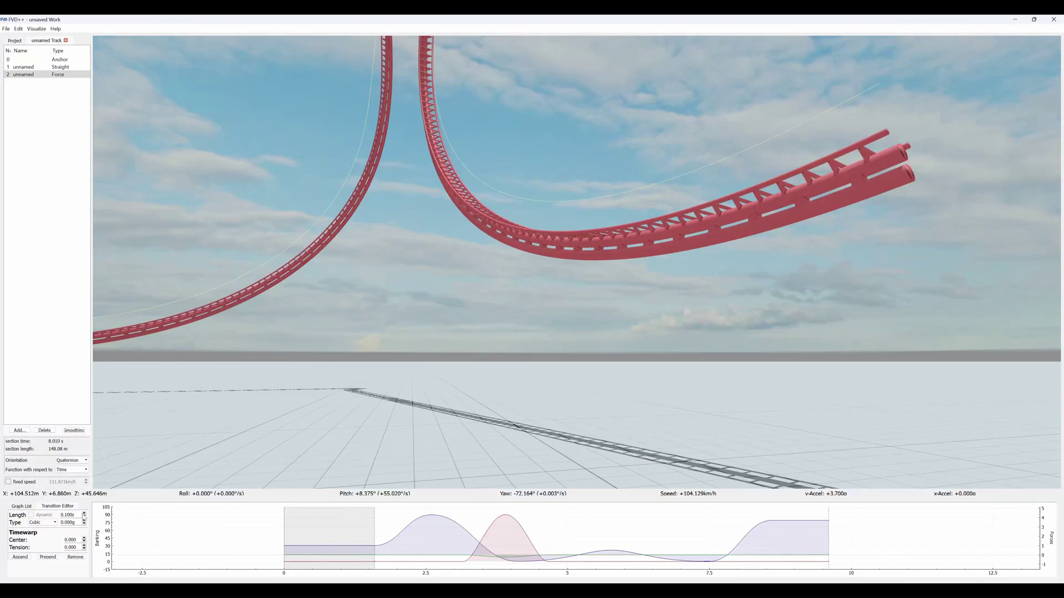
click(84, 513)
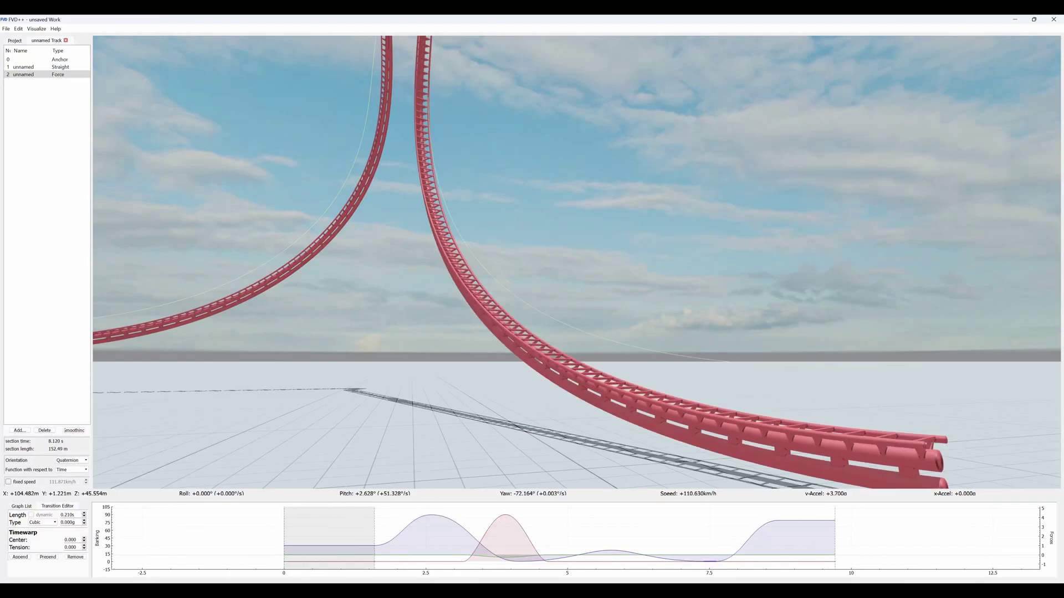
- Examine the whole hill and its pull-out near the ground from several sides, and select the force section
key(s)
drag(355, 332, 517, 435)
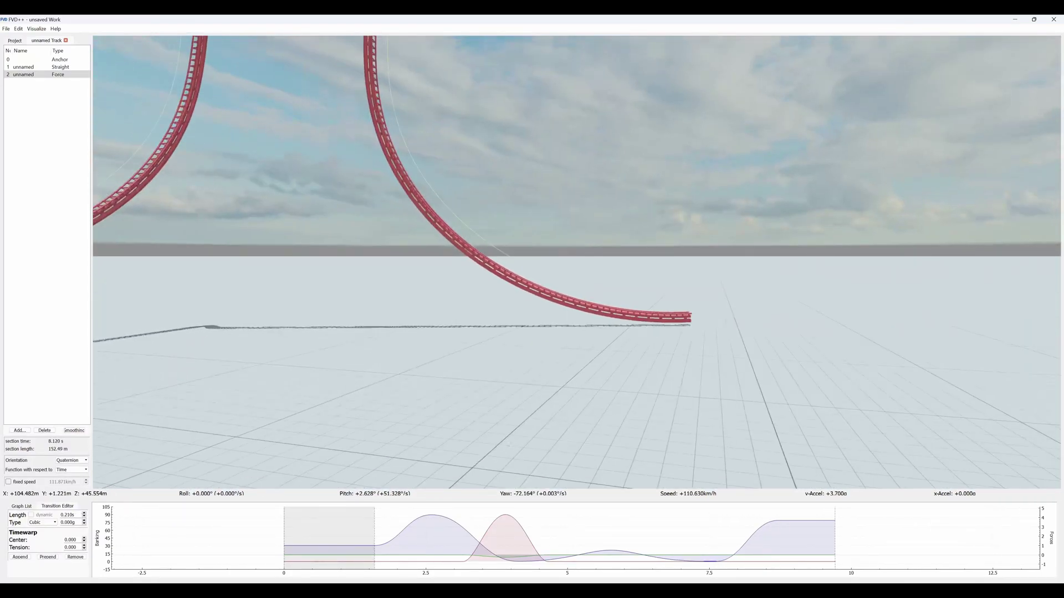
key(r)
key(s)
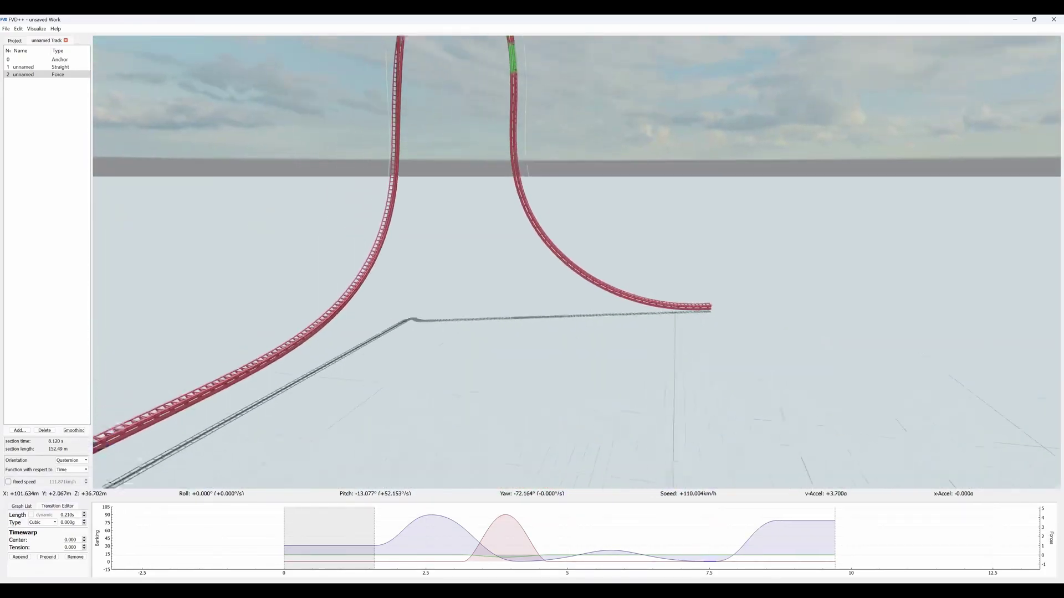
key(s)
drag(317, 299, 469, 297)
key(a)
key(d)
key(w)
key(d)
key(Up)
click(75, 75)
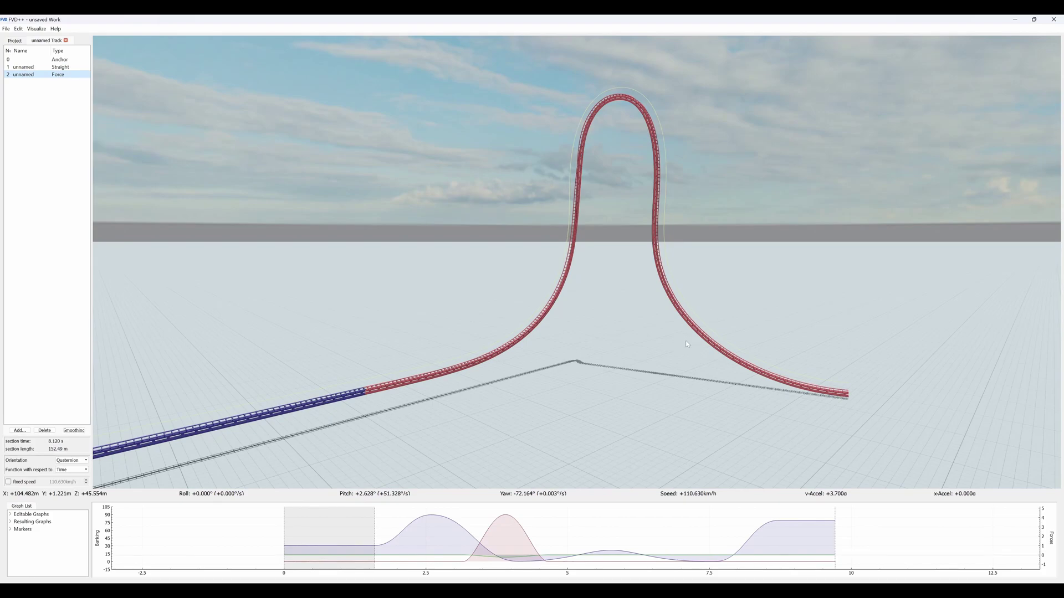
- Examine the hill and its pull-out near the ground from several sides and from above
drag(831, 379, 764, 380)
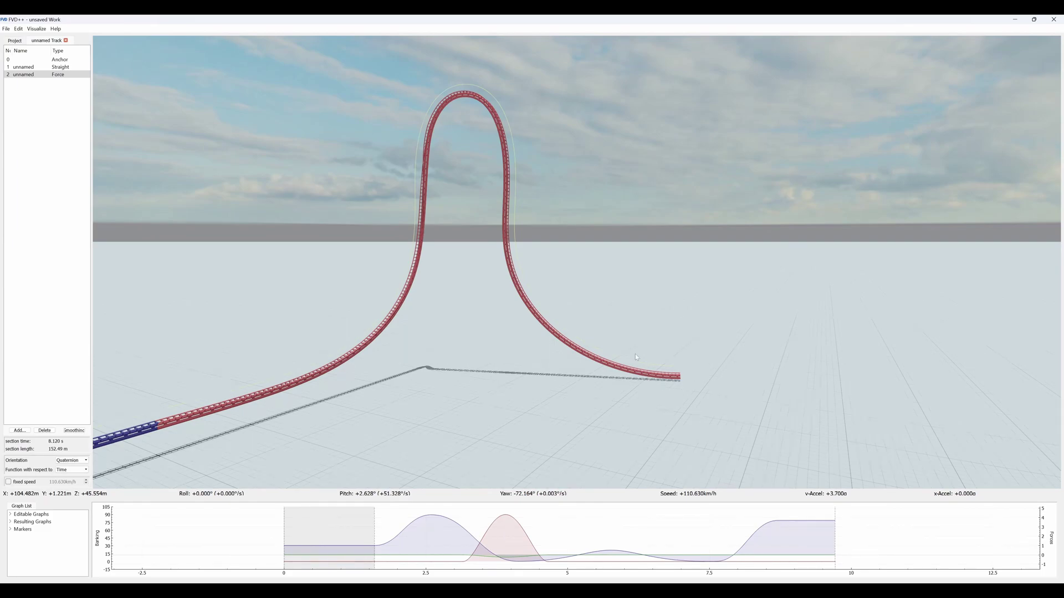
key(d)
drag(627, 350, 532, 347)
key(w)
key(a)
key(a)
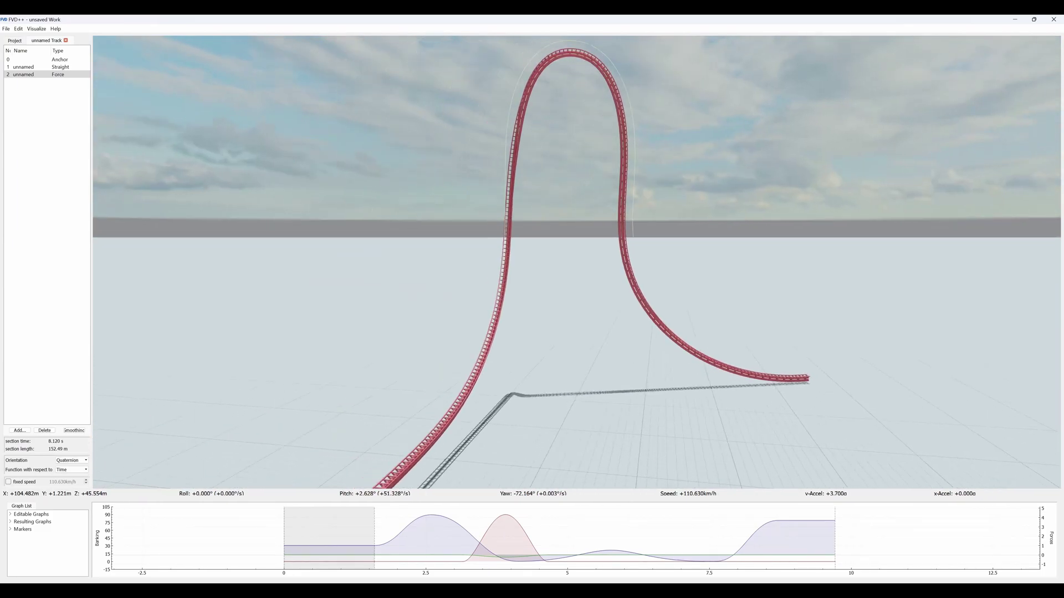
key(d)
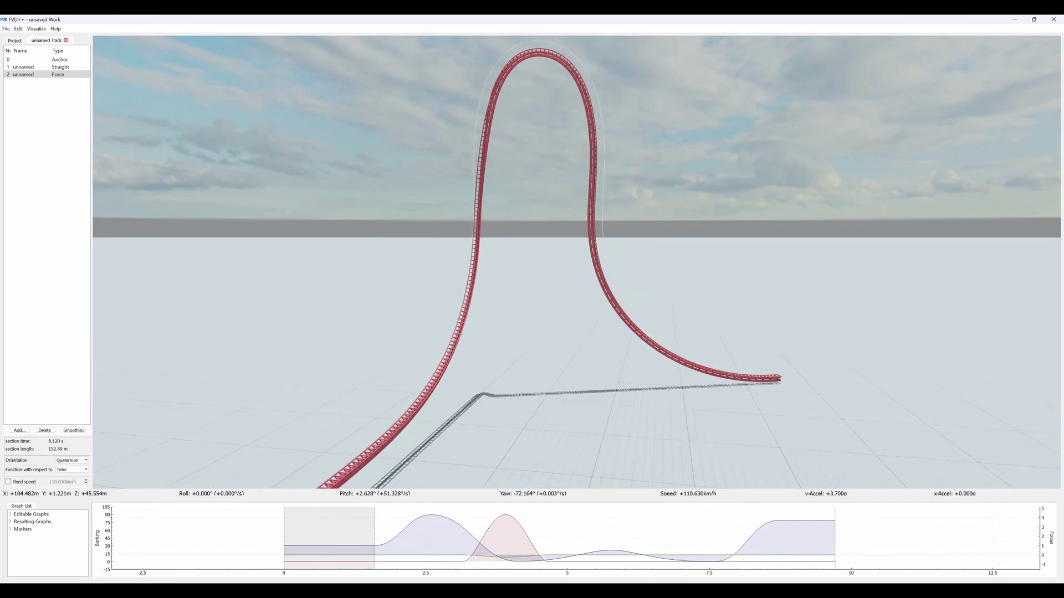
key(w)
drag(532, 347, 615, 344)
key(w)
key(s)
key(d)
key(s)
drag(577, 305, 611, 294)
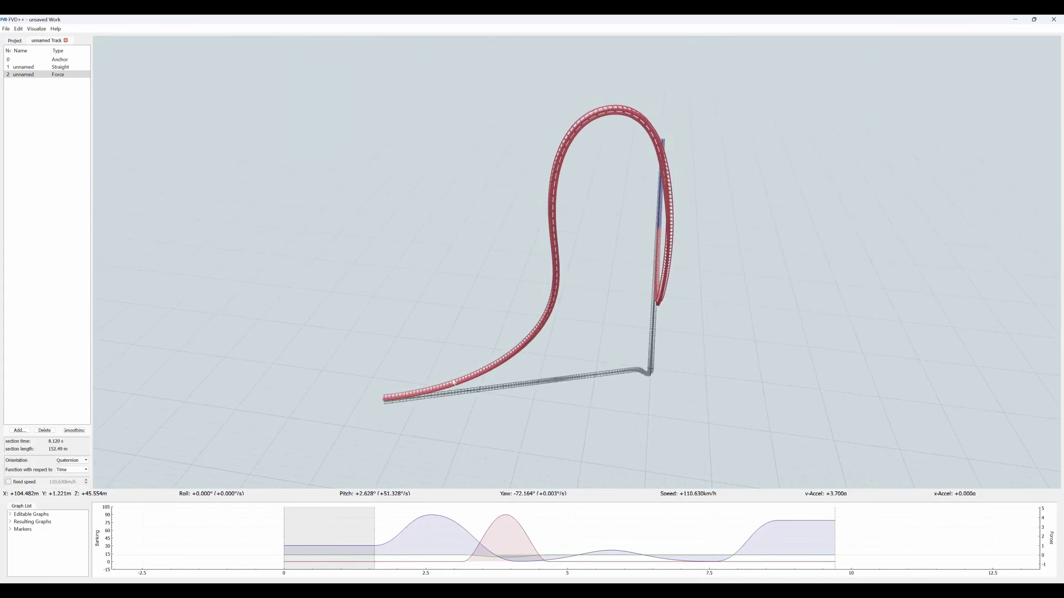
- Ride along the track's end and inspect the hill's steep descent from outside
key(r)
key(s)
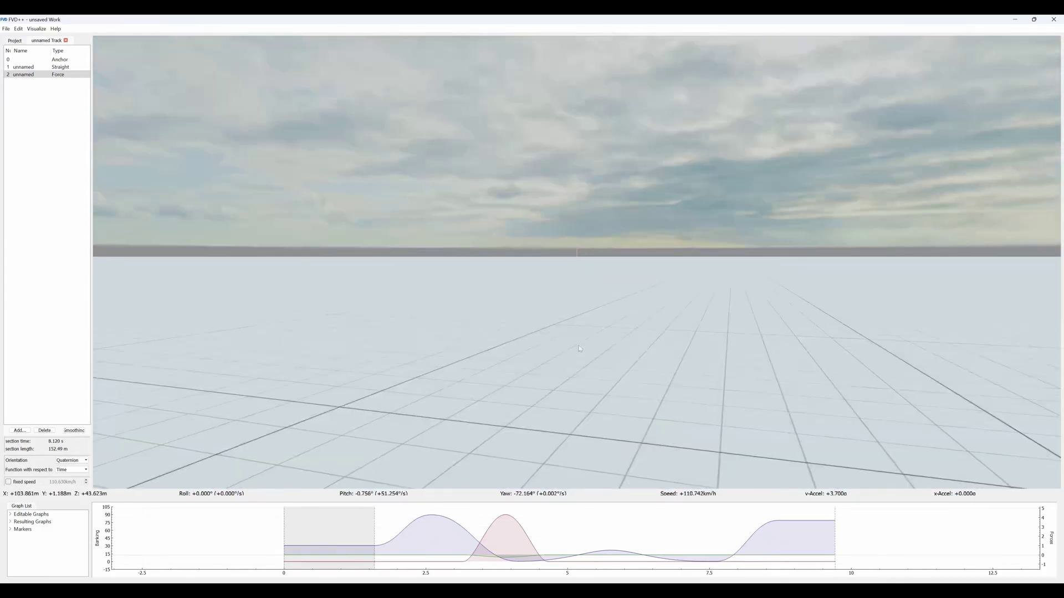
key(w)
key(r)
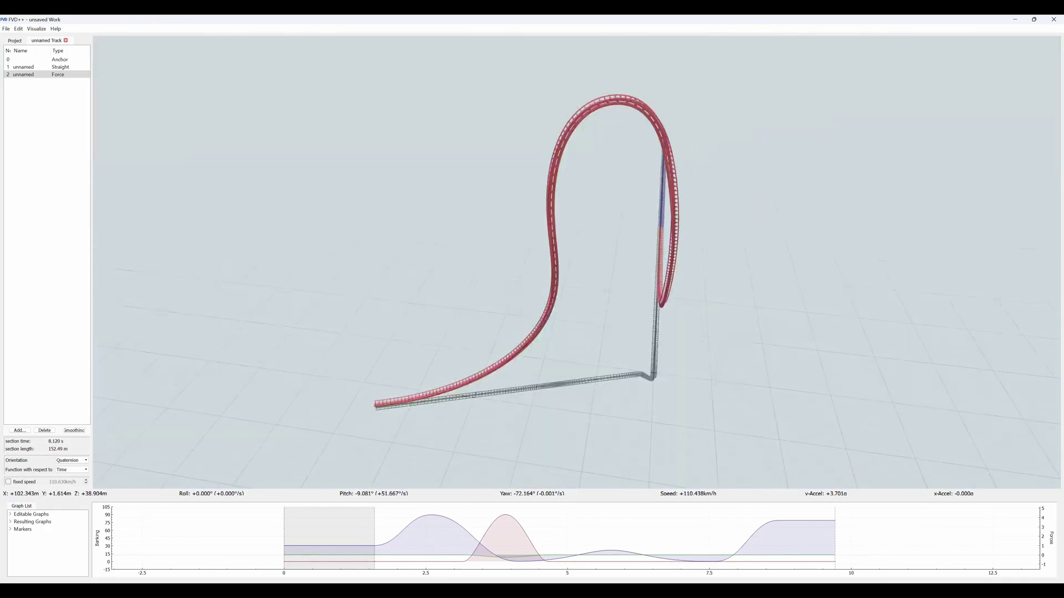
key(d)
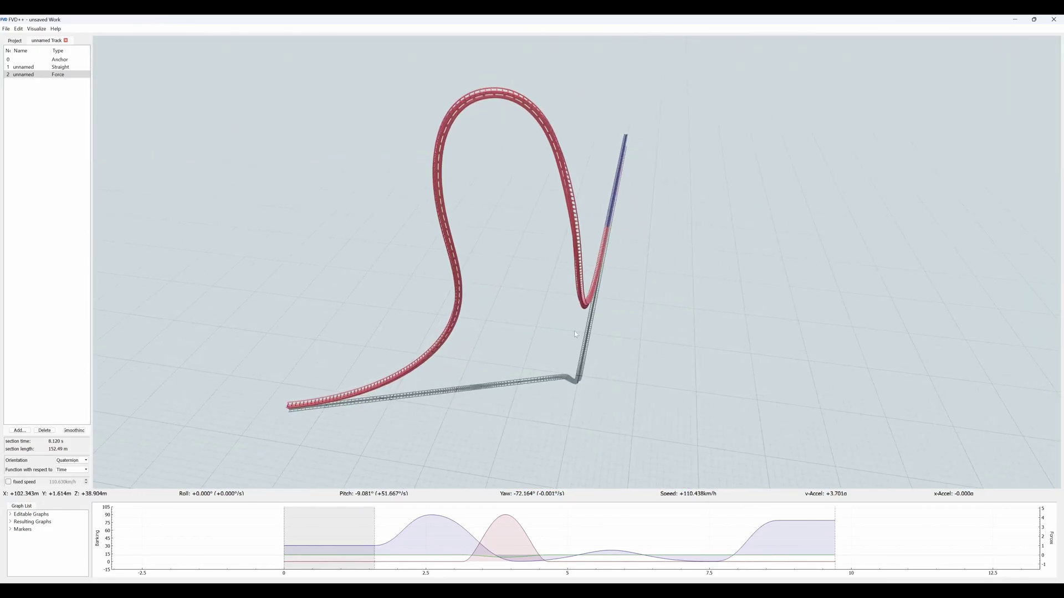
key(d)
key(w)
drag(611, 295, 581, 339)
key(a)
key(s)
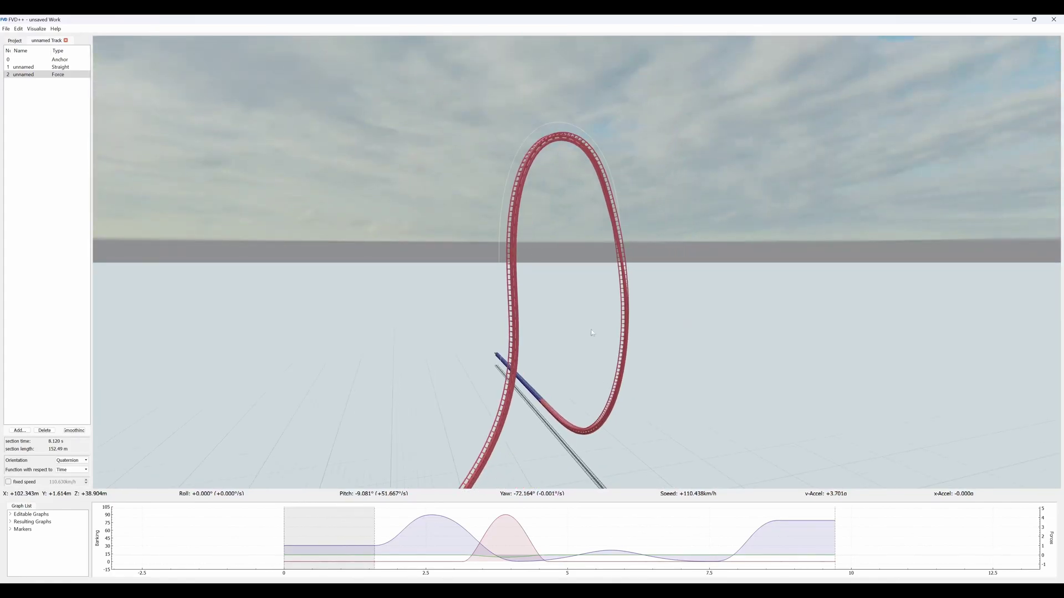
- Remove the 0.21 s, 0 g normal-force transition that precedes the 4.4 g transition
click(711, 561)
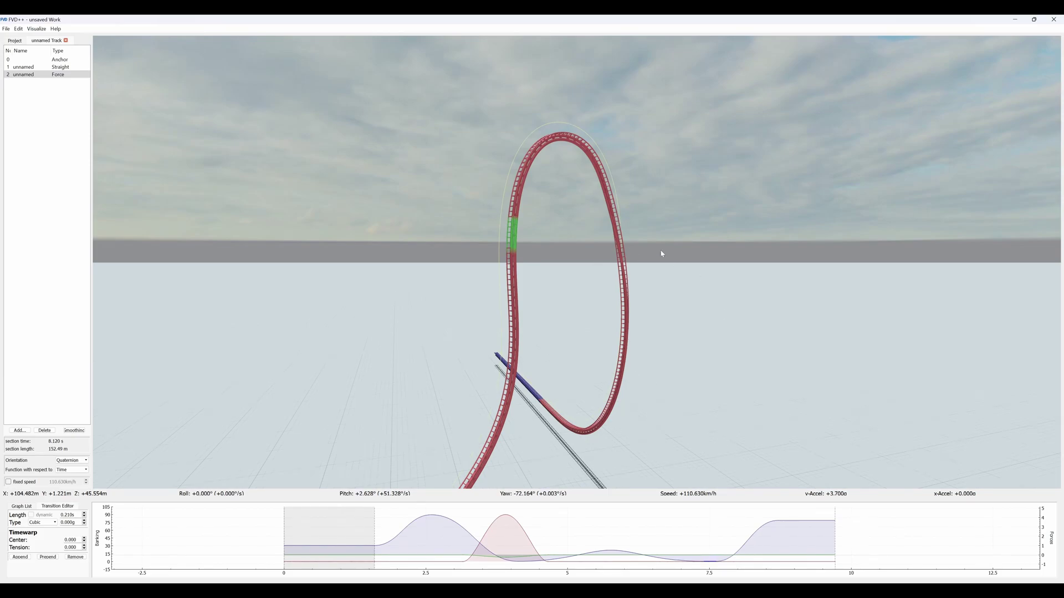
click(76, 558)
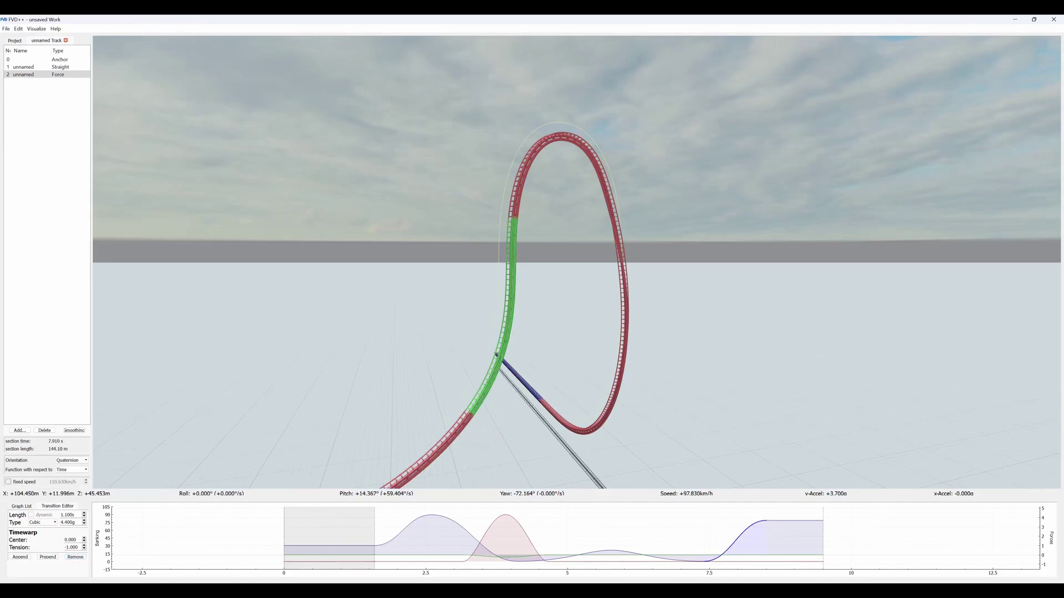
key(d)
drag(523, 321, 426, 302)
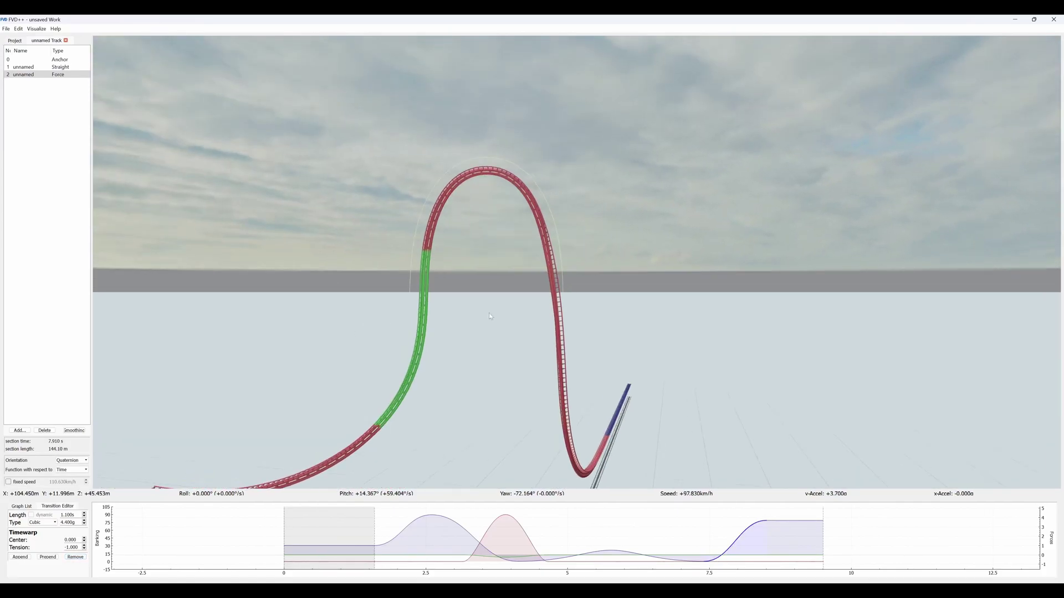
- Turn off dynamic length for the last roll transition and shorten it to 2.25 s so it ends just past the hill's crest
click(645, 562)
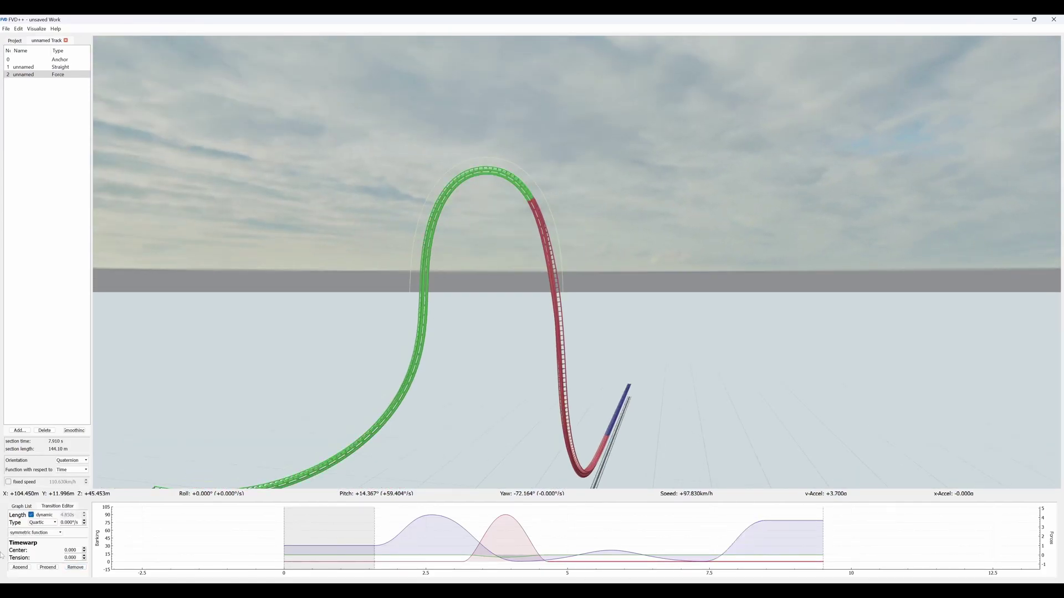
click(32, 515)
scroll(68, 515, down, 20)
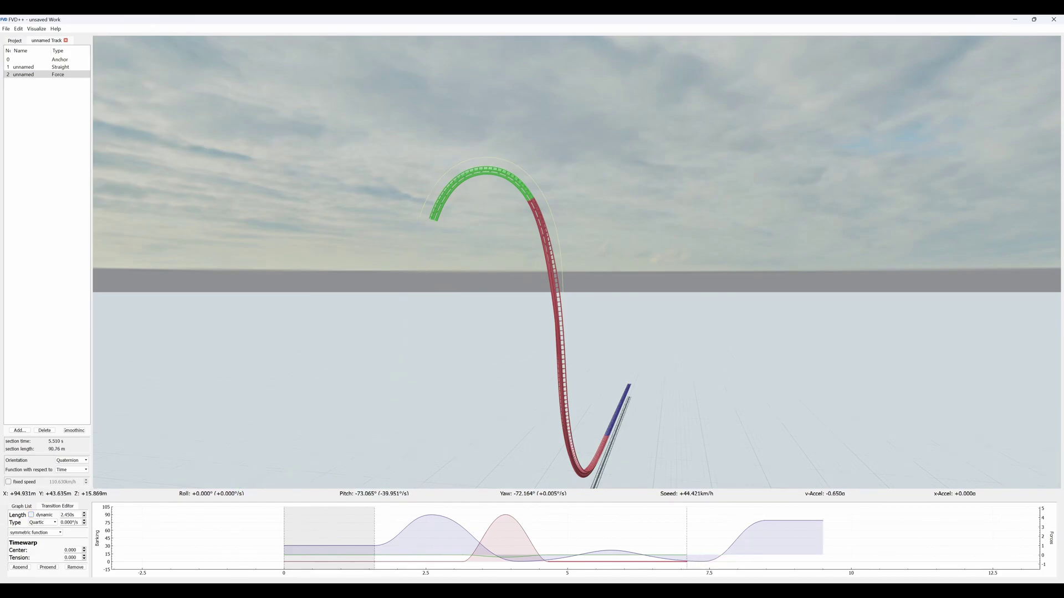
key(w)
drag(576, 262, 582, 355)
key(s)
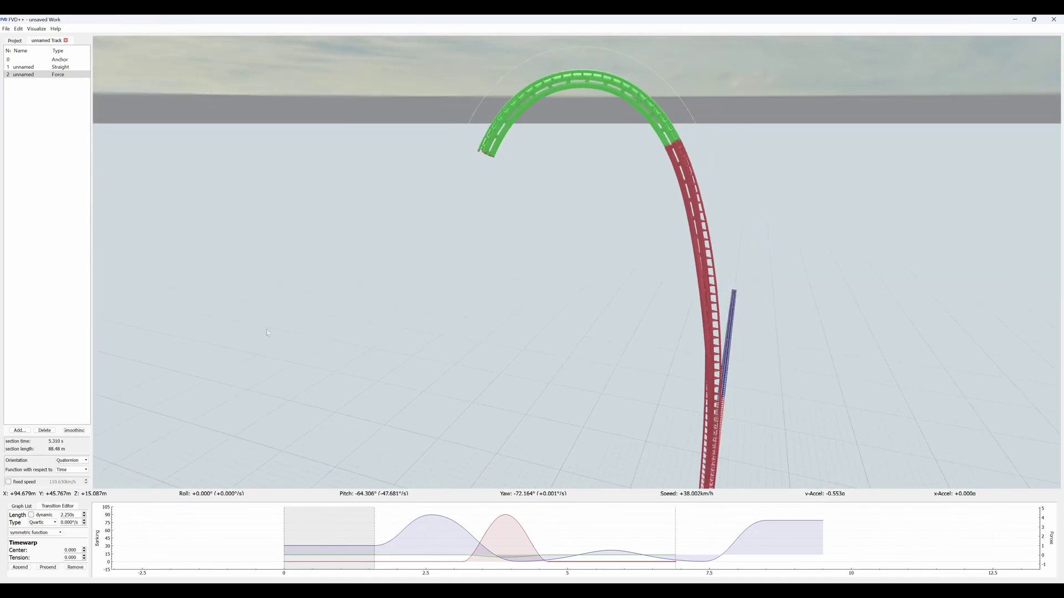
- Append a quartic roll transition with a change of -90°/s and a length of 1.5 s for the descent
click(20, 567)
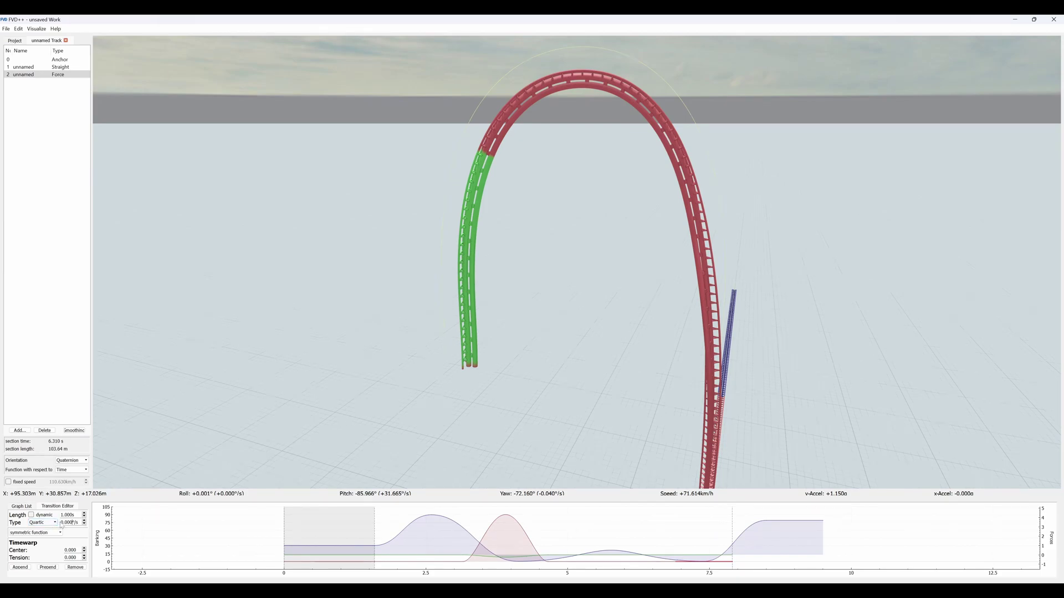
text(-9)
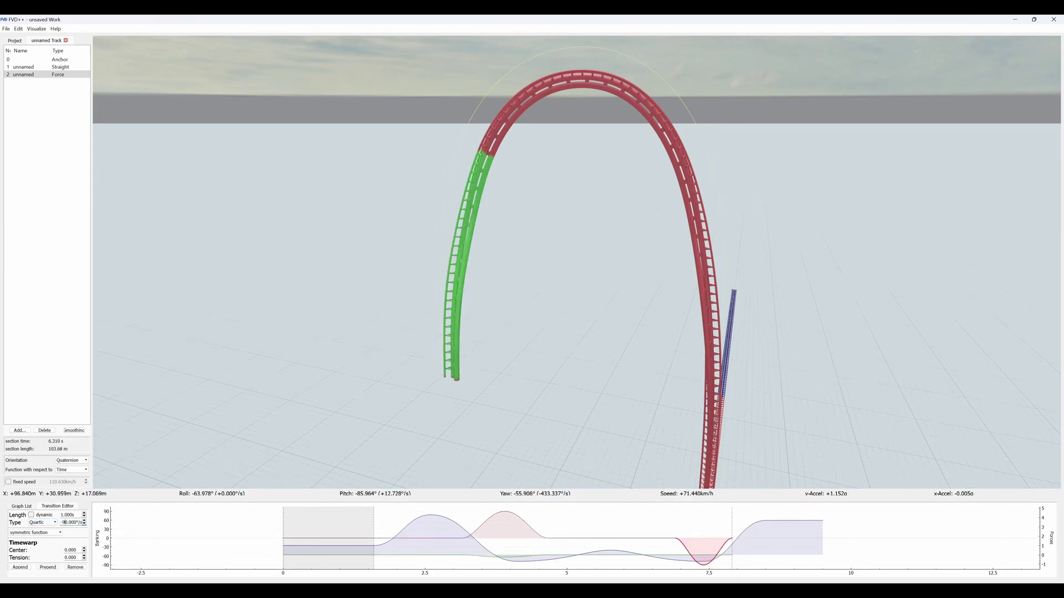
drag(576, 263, 206, 513)
scroll(69, 516, up, 4)
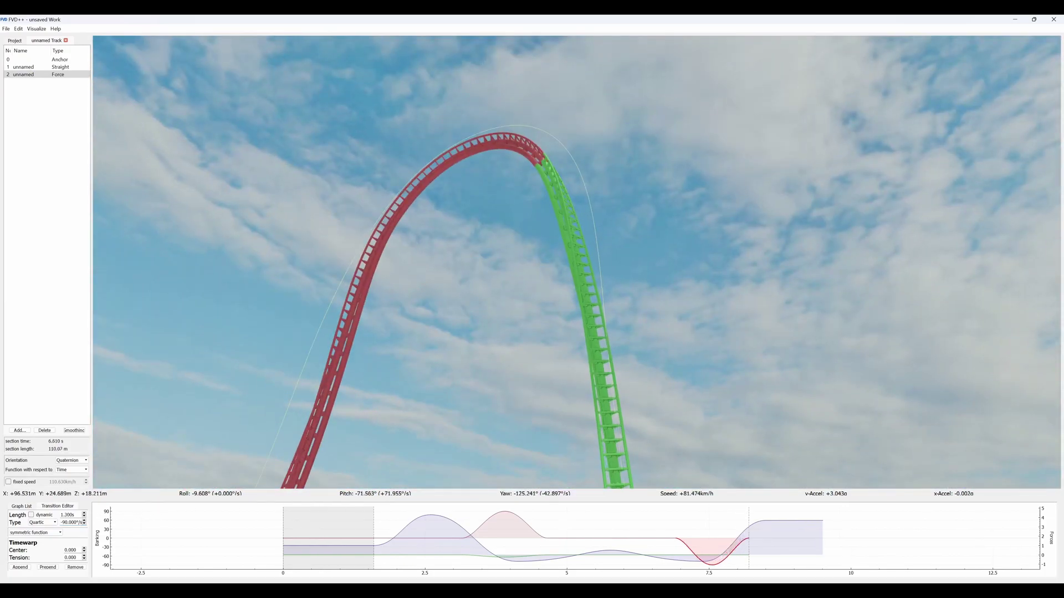
scroll(69, 515, up, 1)
- Turn off dynamic length for the last lateral-force transition and set its length to 2.25 s
click(755, 555)
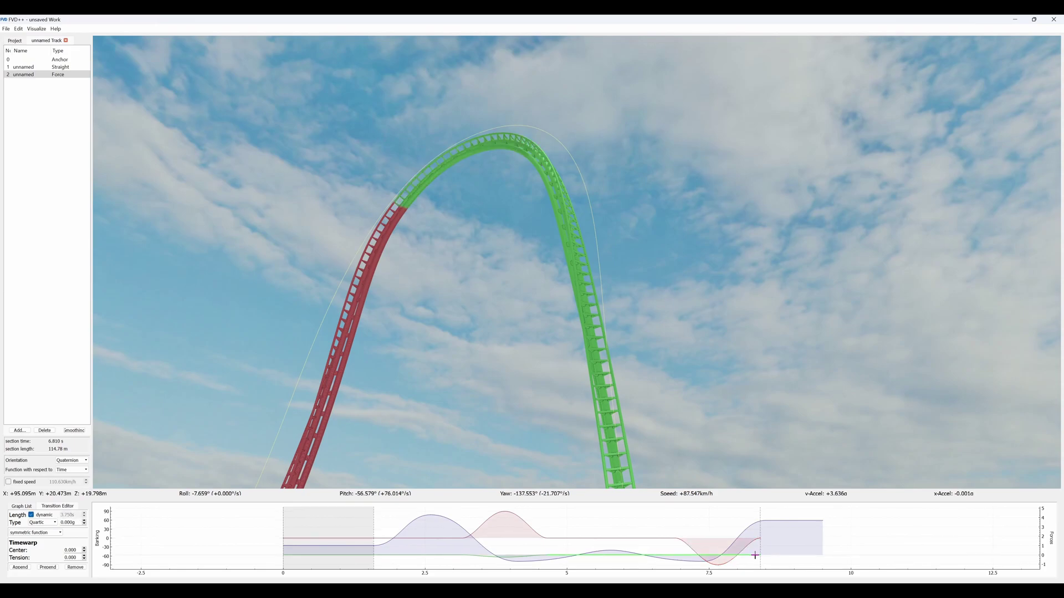
click(31, 515)
scroll(70, 515, down, 15)
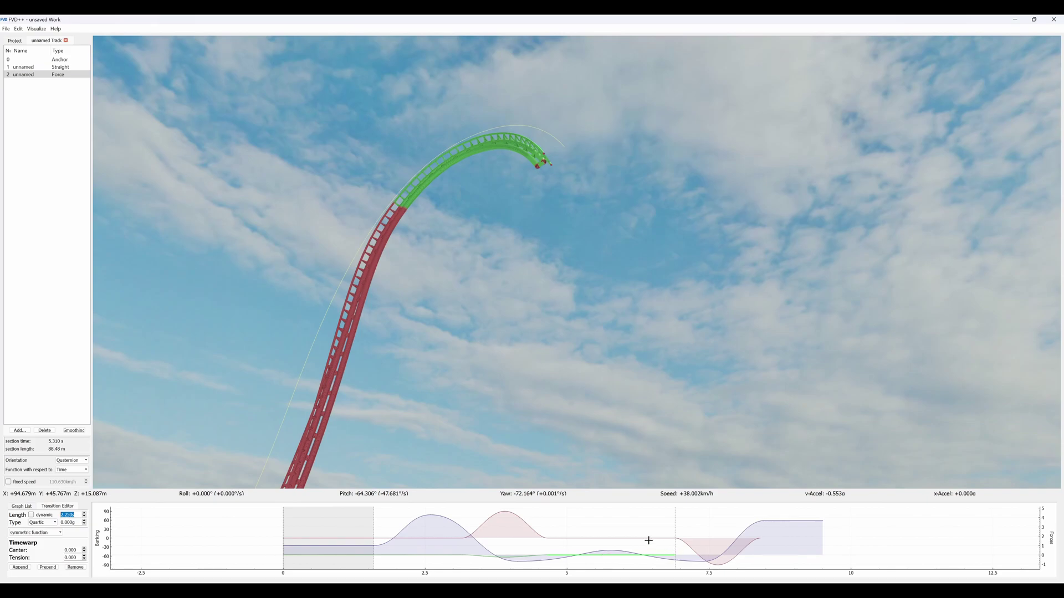
- Append a 0 g lateral-force transition with a length of 1.5 s alongside the -90°/s roll
click(646, 539)
click(662, 554)
click(20, 568)
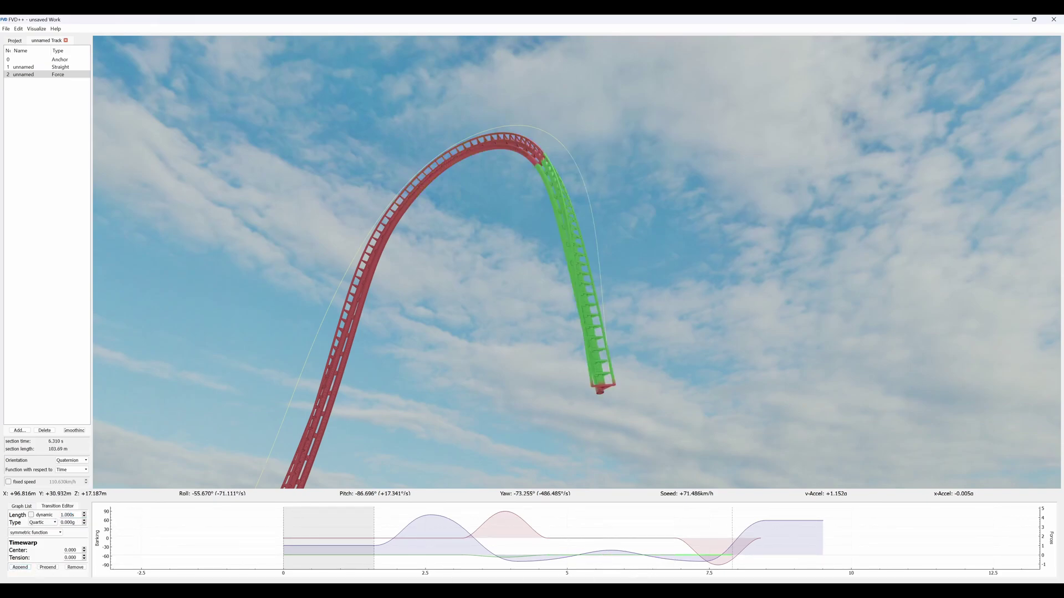
scroll(68, 516, up, 1)
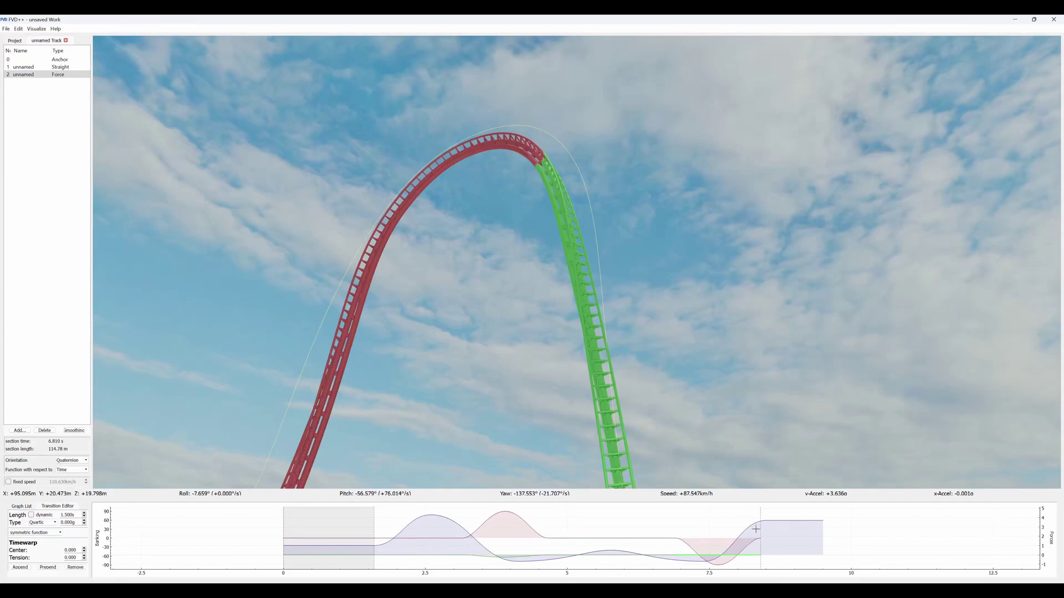
- Append a 0 g lateral-force transition and a 0°/s roll transition at the end, both with dynamic length
key(s)
drag(576, 344, 554, 443)
click(20, 568)
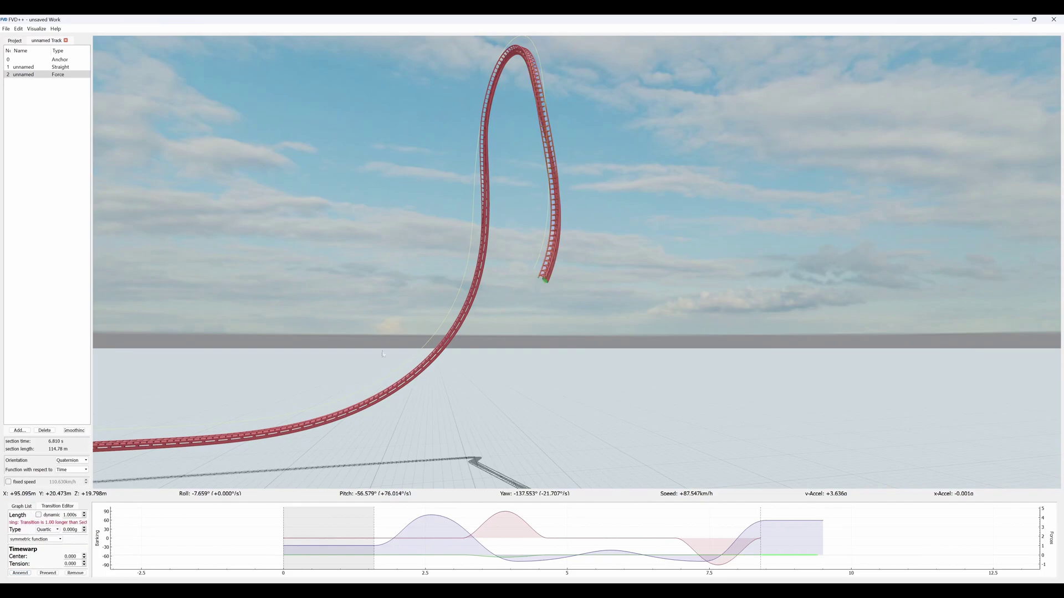
click(701, 556)
click(20, 567)
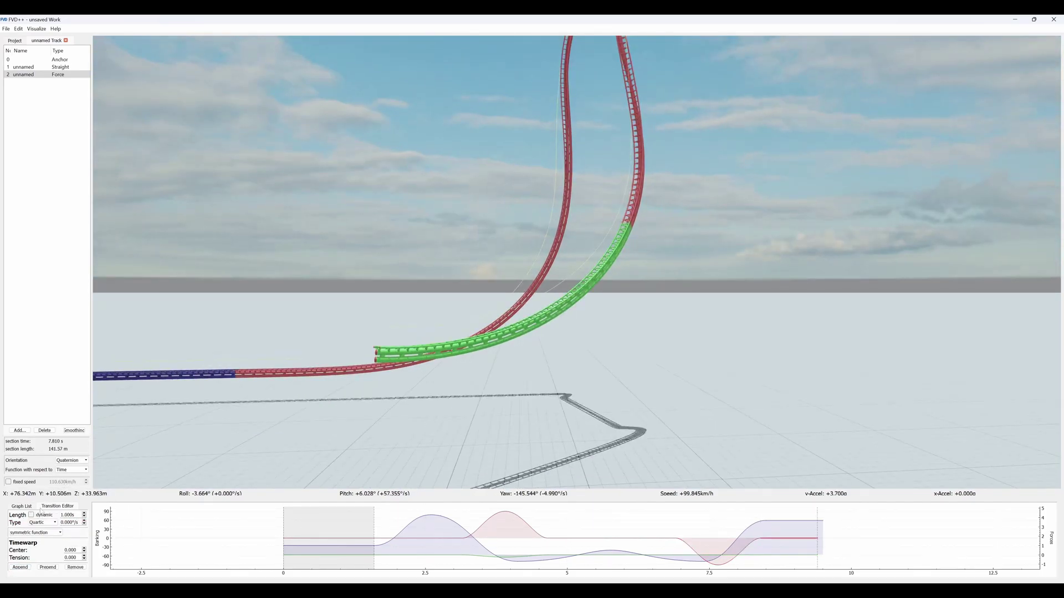
click(31, 514)
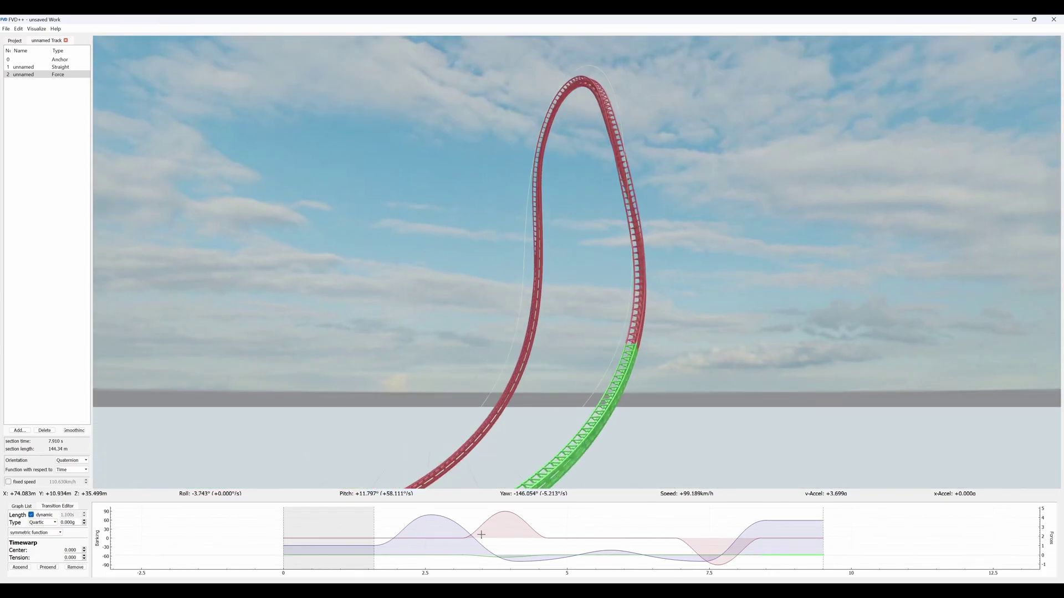
- Lengthen the 4.4 g normal-force transition to 1.44 s so the pull-out ends just above the ground
click(480, 541)
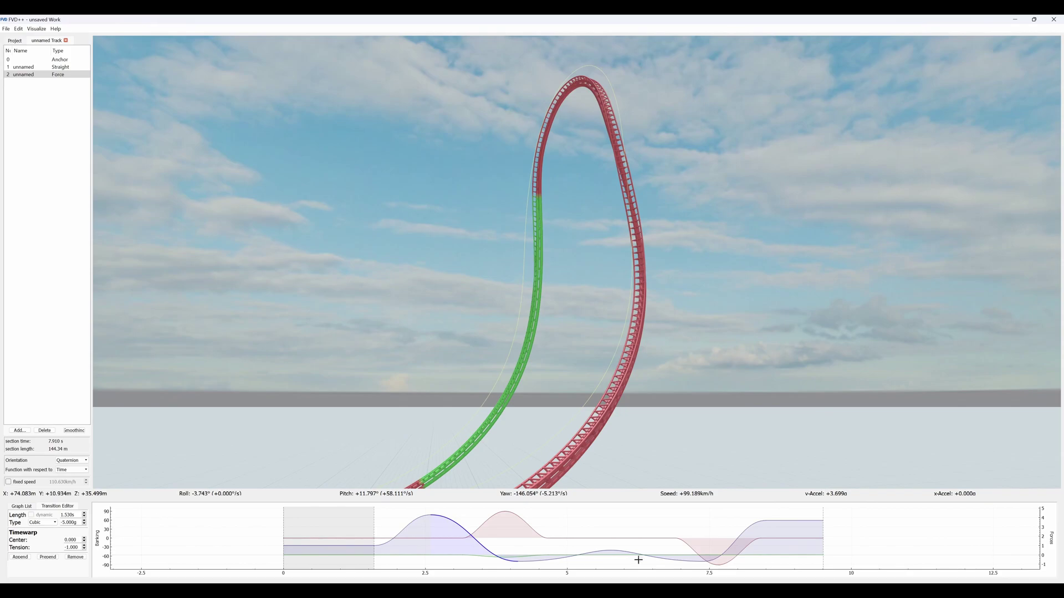
click(736, 536)
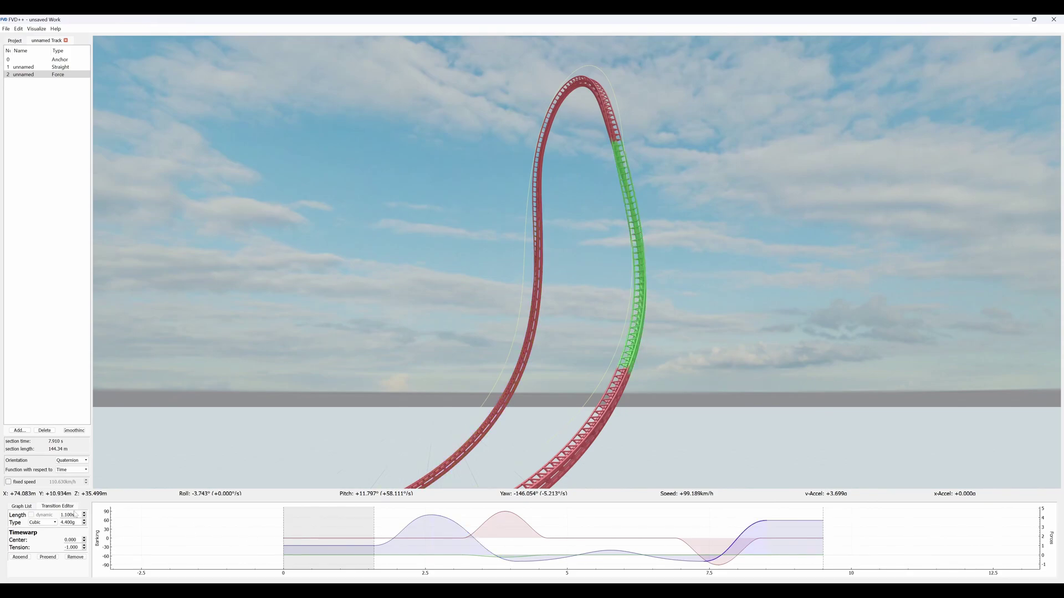
scroll(76, 515, up, 4)
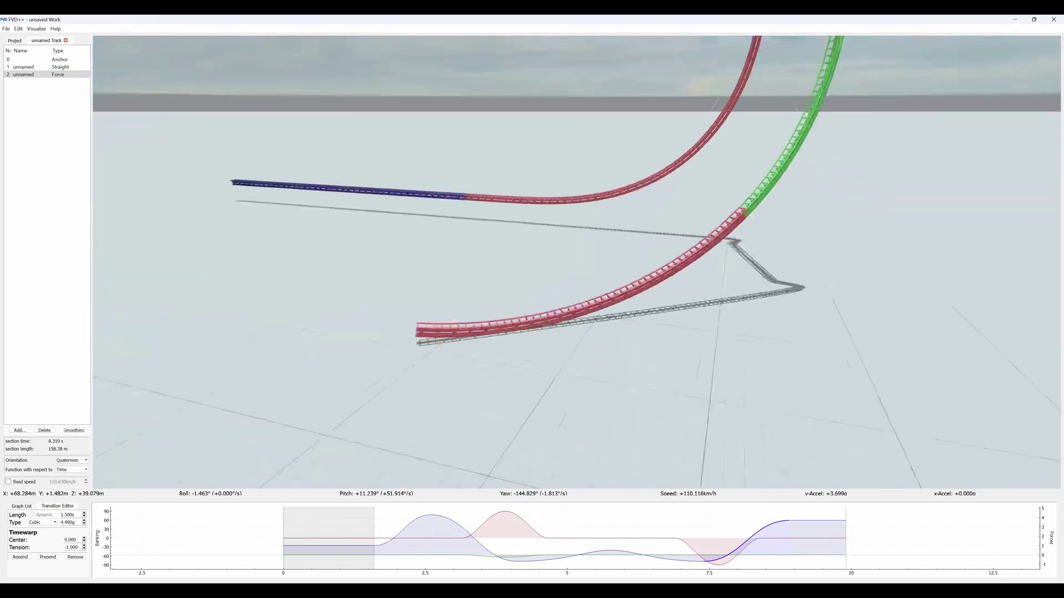
key(w)
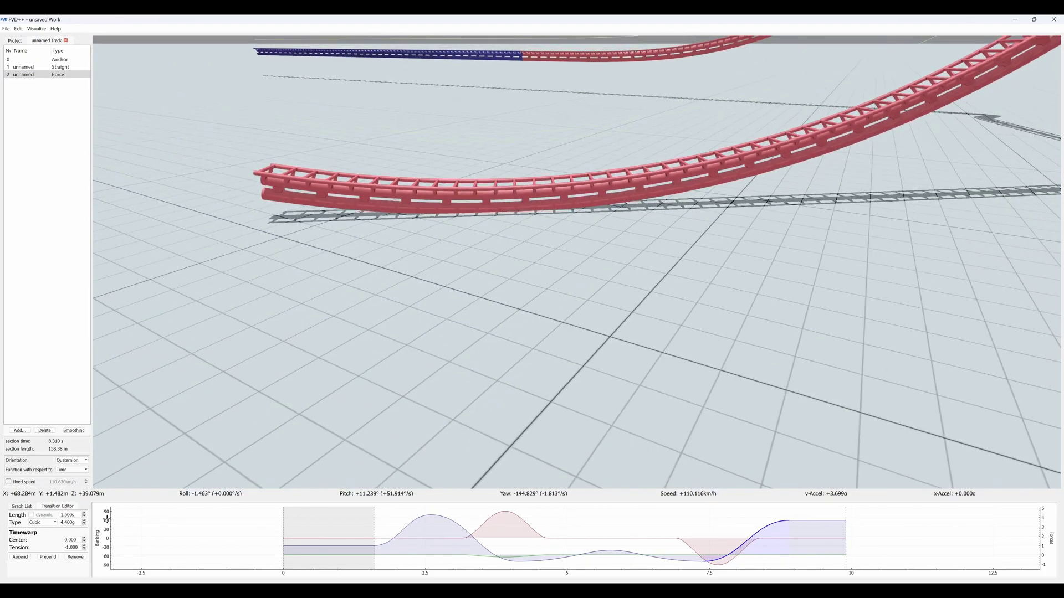
scroll(68, 516, down, 3)
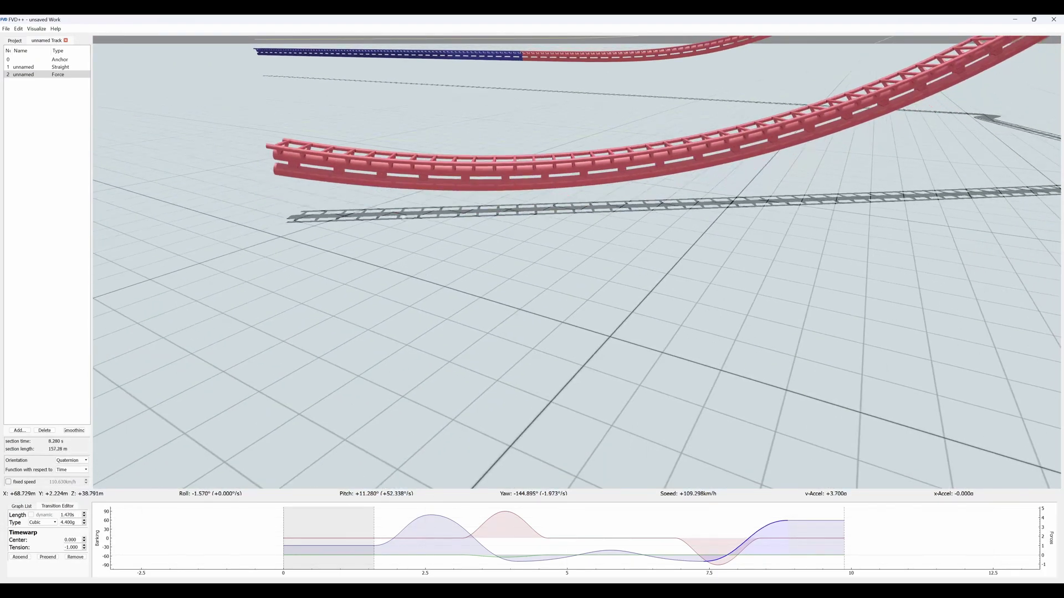
drag(421, 224, 421, 416)
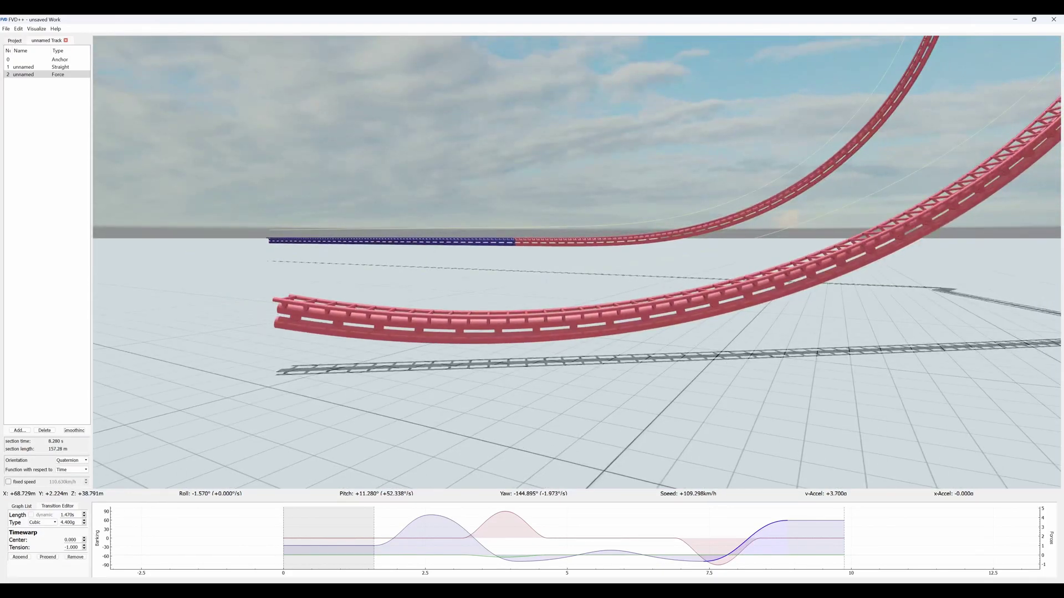
scroll(68, 516, down, 3)
- Ride to the track's end and set the 1.5 s lateral-force transition's change to -0.15 g to level the exit's banking
drag(499, 249, 300, 427)
key(w)
key(r)
key(s)
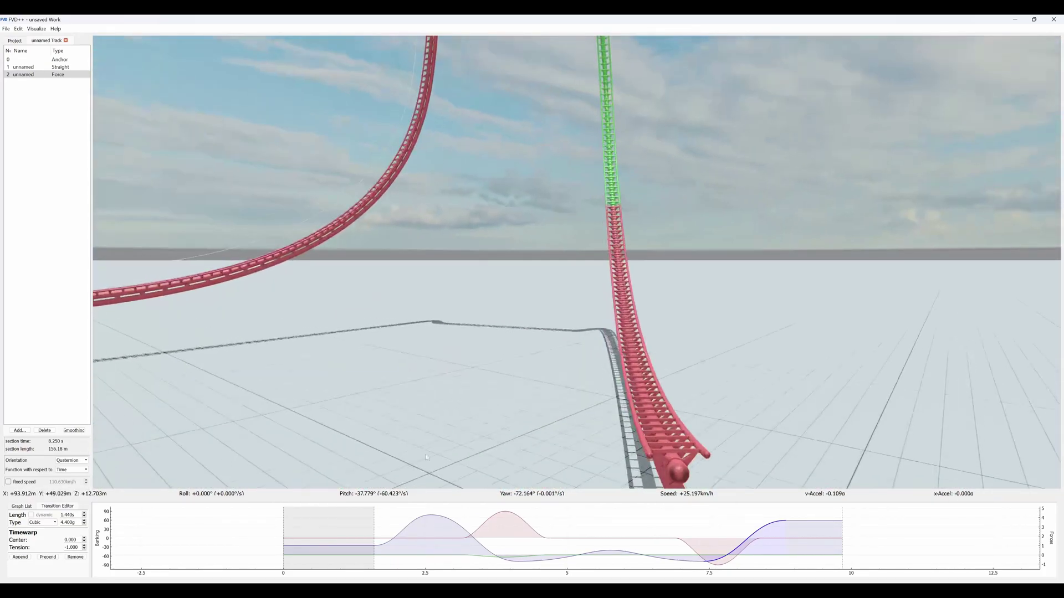
click(719, 555)
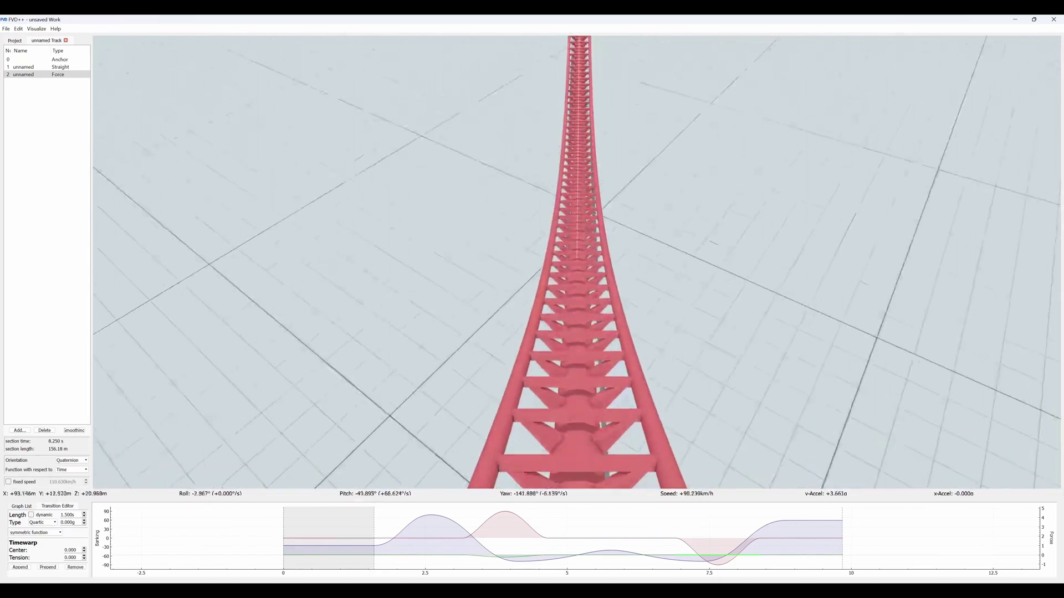
click(523, 557)
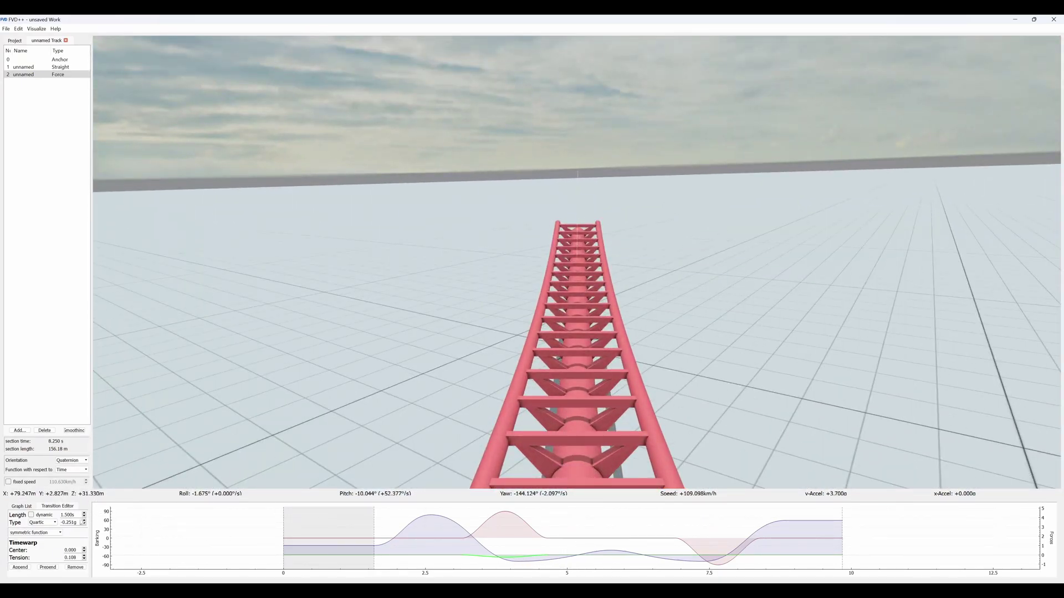
double_click(68, 522)
click(732, 556)
scroll(69, 522, down, 1)
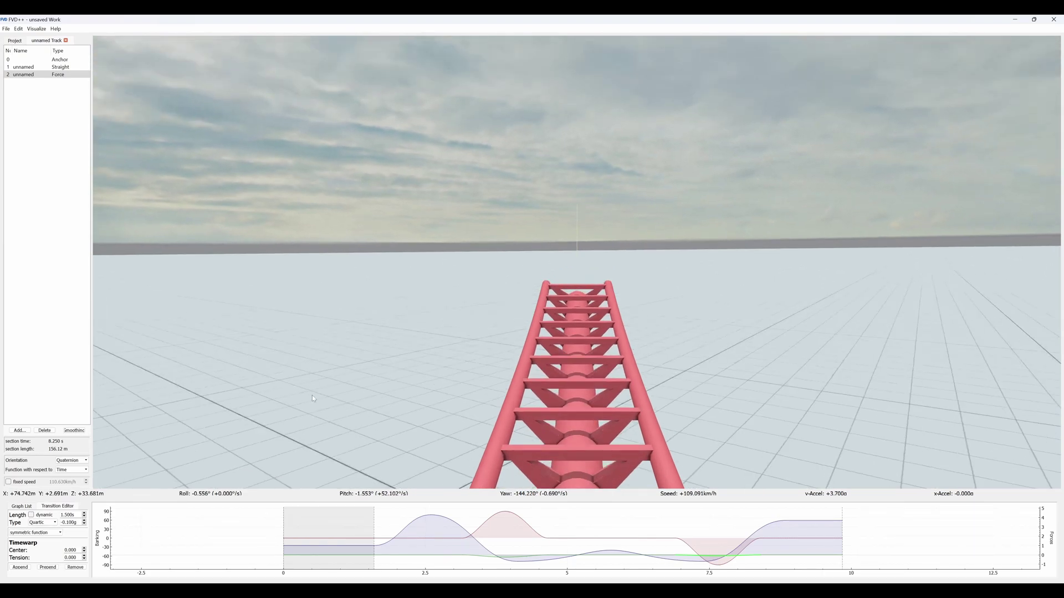
scroll(69, 522, down, 5)
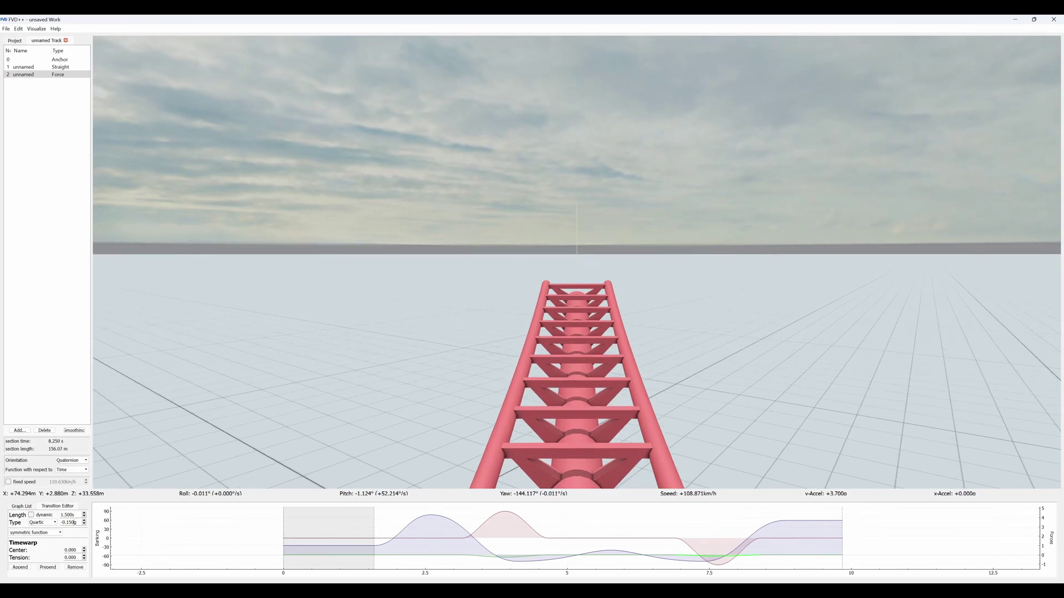
- Set the exit lateral-force transition's change to -0.151 g and leave the ride view at the track's end
text(1)
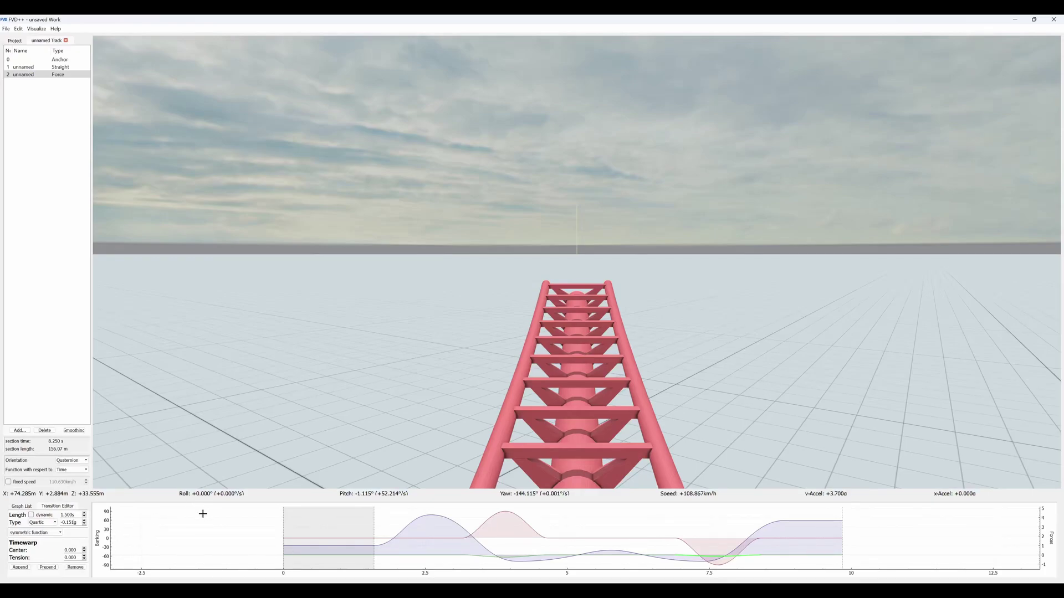
click(215, 445)
key(w)
key(s)
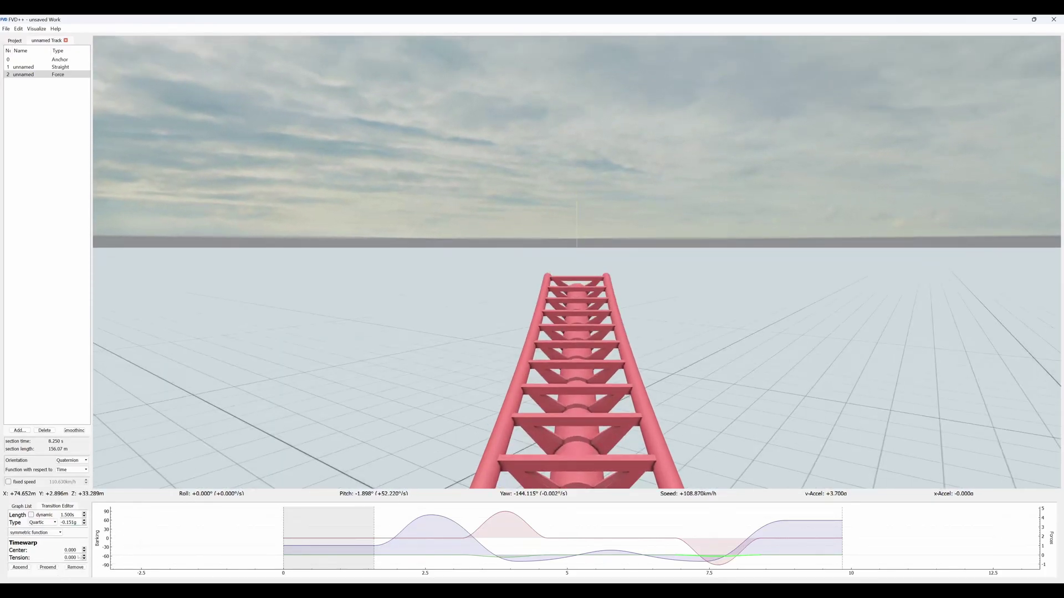
key(r)
key(s)
key(d)
key(d)
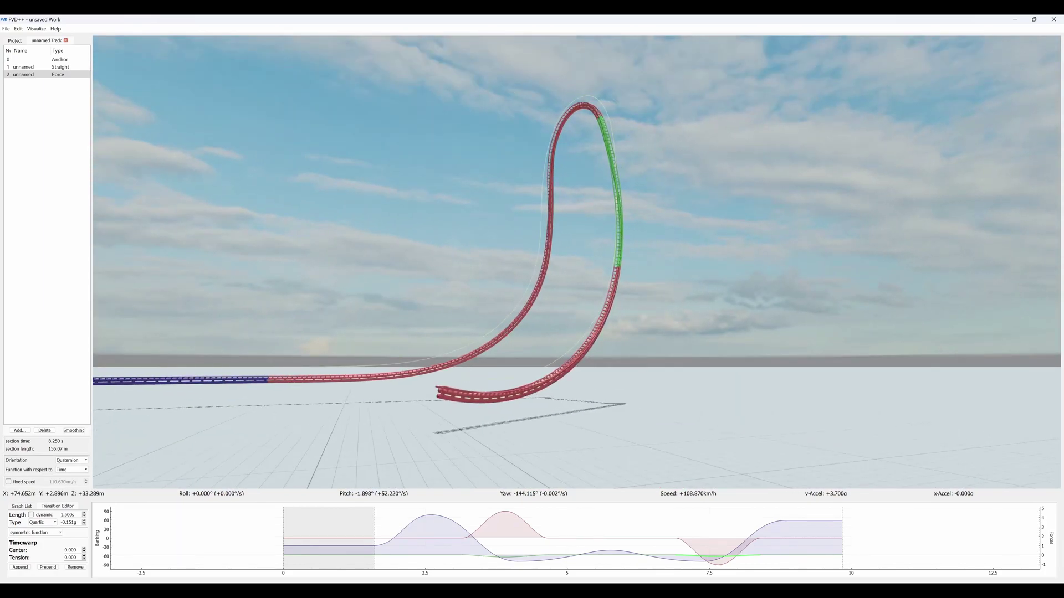
- Examine the hill's crest and descent from the side and from behind
key(d)
key(w)
drag(577, 262, 488, 299)
key(s)
drag(554, 280, 490, 217)
key(d)
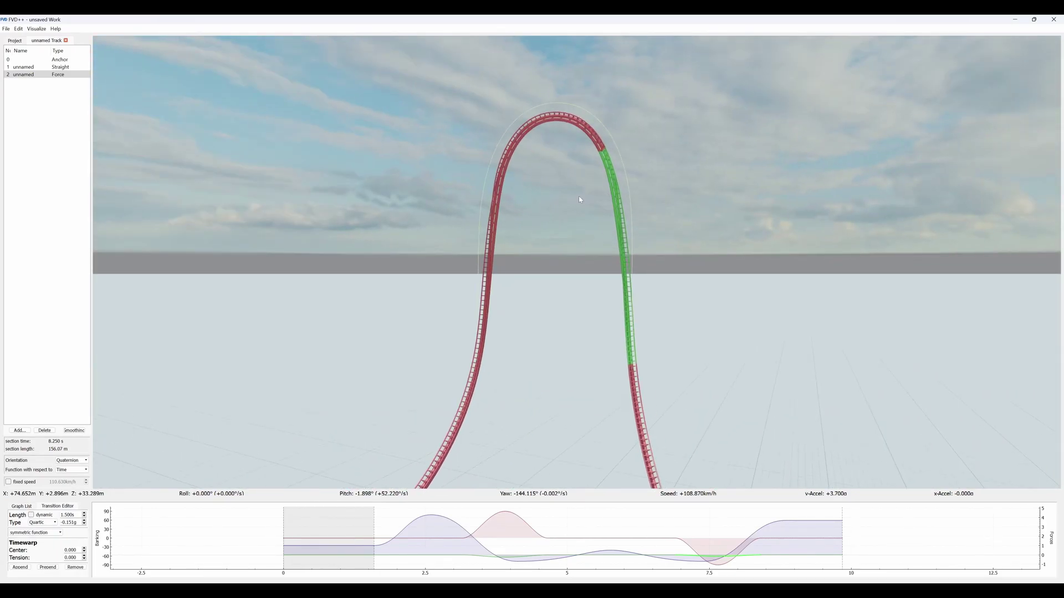
key(w)
drag(576, 262, 637, 347)
key(s)
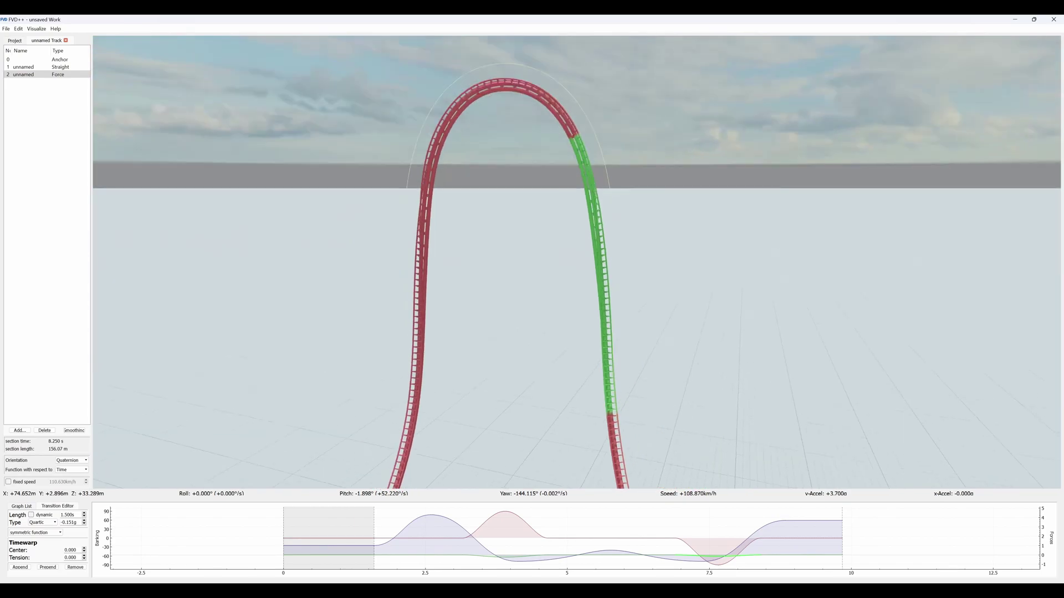
- Shorten the 0°/s roll and 0 g lateral-force transitions over the crest to 2.15 s each
click(663, 535)
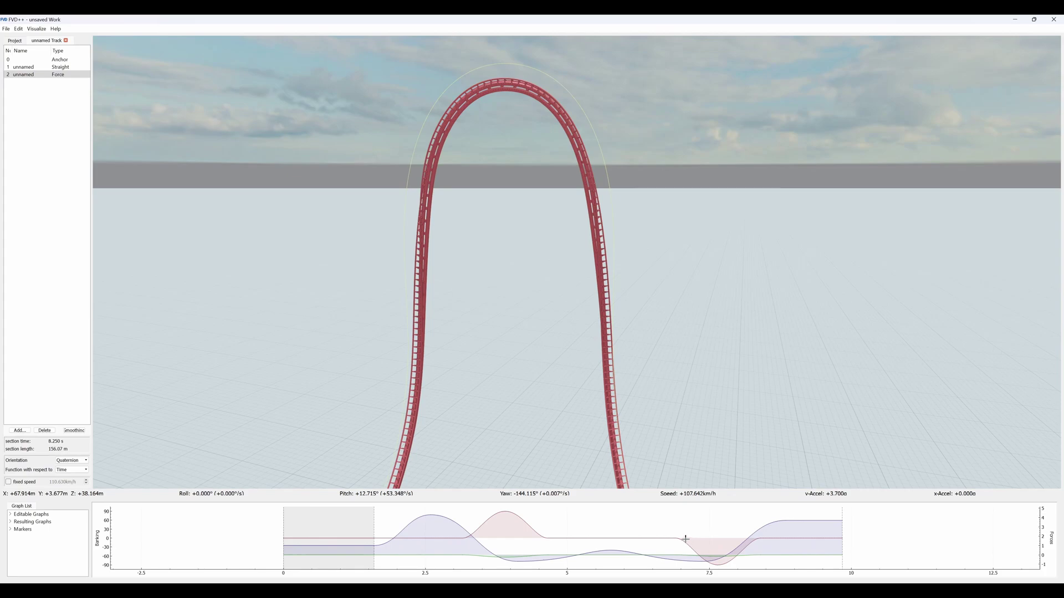
scroll(67, 516, down, 1)
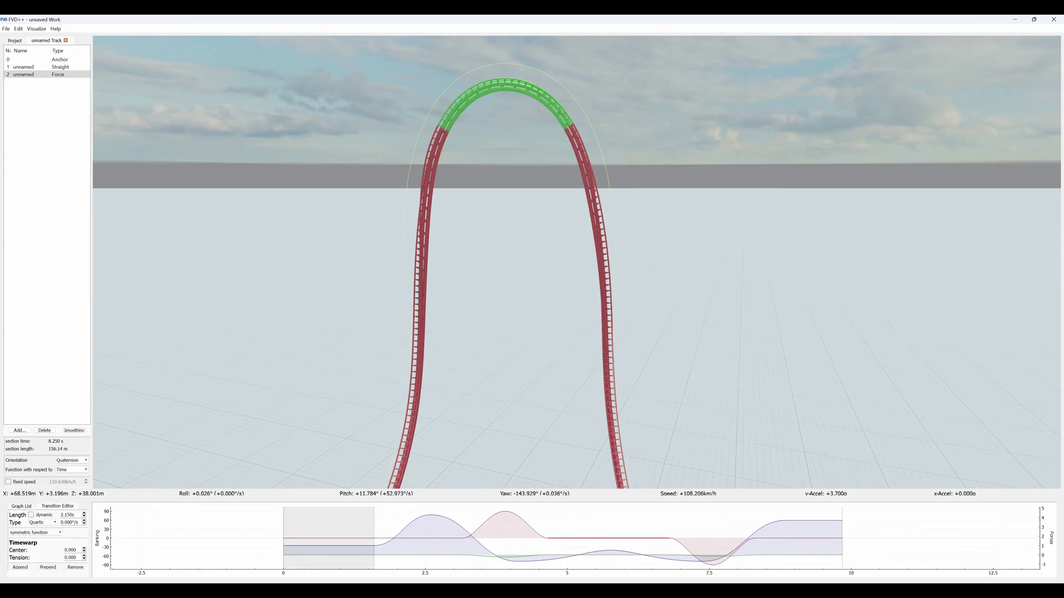
click(622, 555)
scroll(75, 515, down, 1)
drag(428, 427, 423, 423)
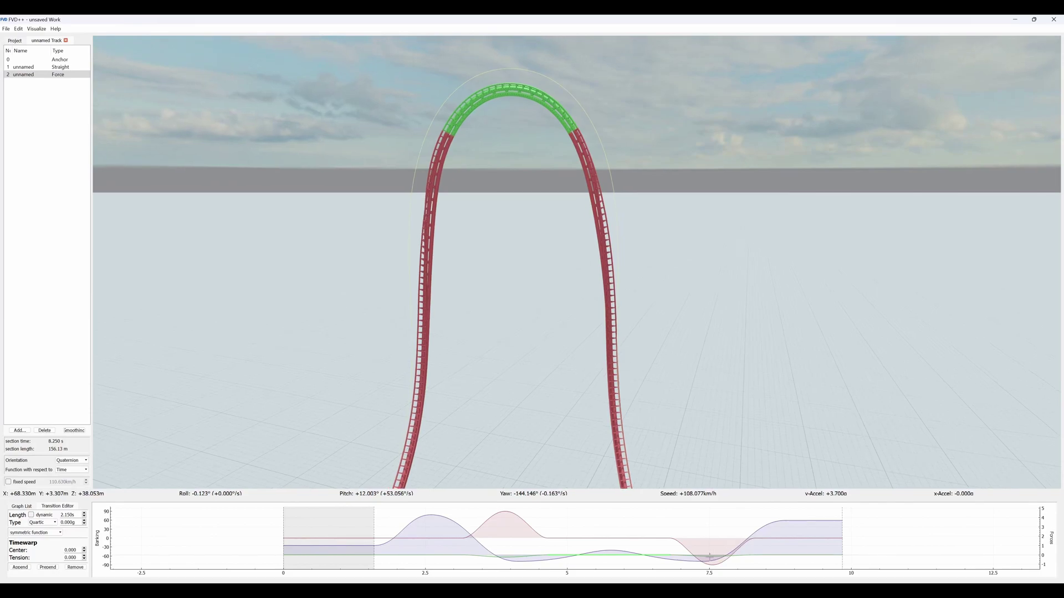
- Set the 1.5 s exit lateral-force transition's change to -0.162 g to level the banking
click(709, 556)
scroll(69, 523, down, 10)
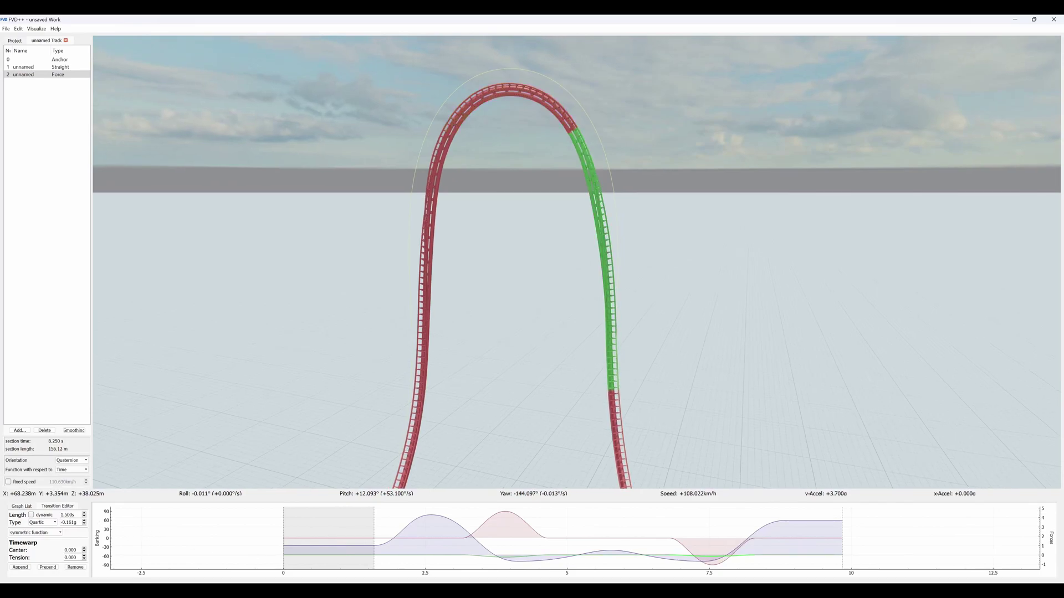
key(Down)
- Orbit the hill and ride over its crest to examine the shape of the transitions
drag(341, 359, 246, 396)
key(w)
key(a)
key(w)
drag(502, 396, 519, 299)
key(s)
key(r)
key(s)
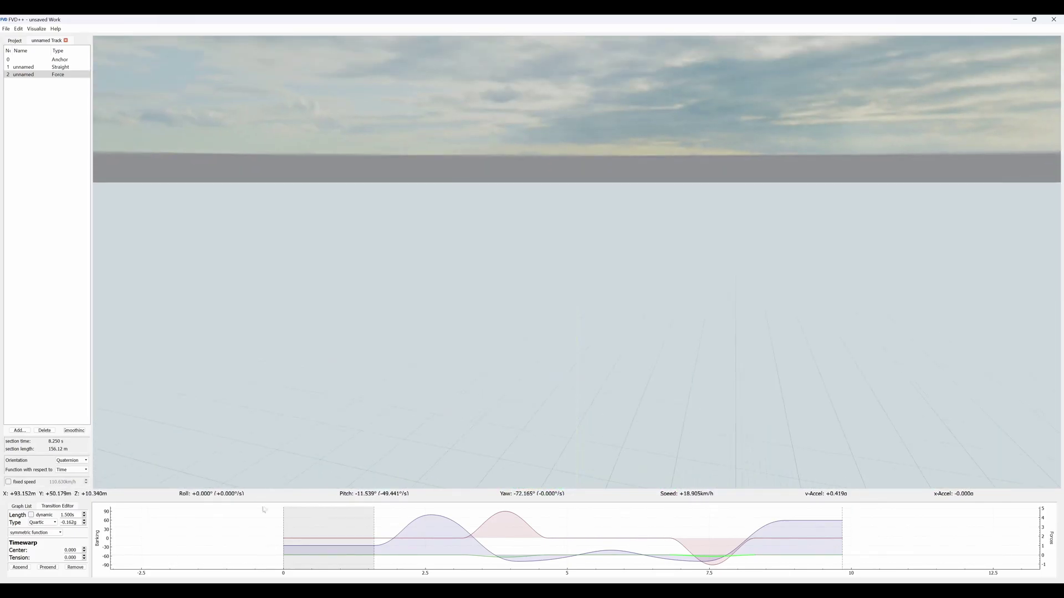
- Set the first lateral-force transition's change to 0 g and the first roll transition's change to 0°/s
right_click(620, 423)
click(517, 558)
drag(61, 523, 81, 524)
key(BackSpace)
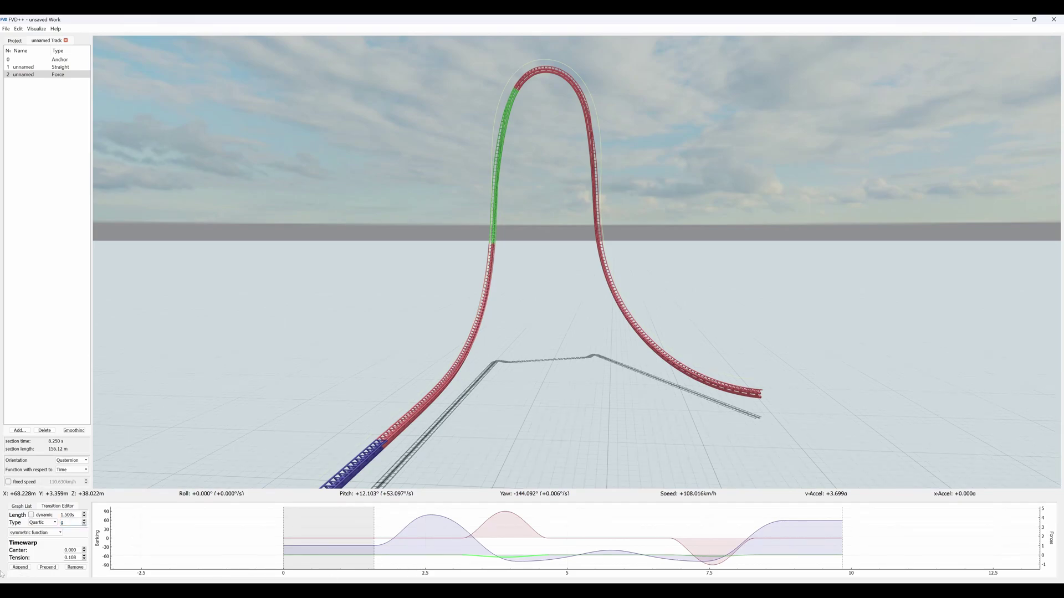
key(Return)
click(524, 525)
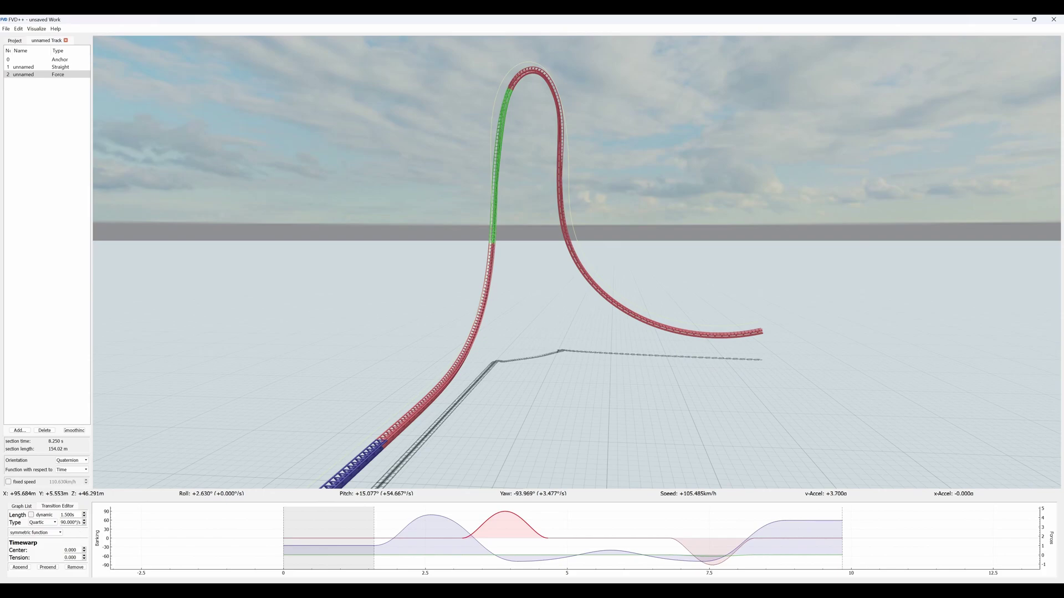
key(BackSpace)
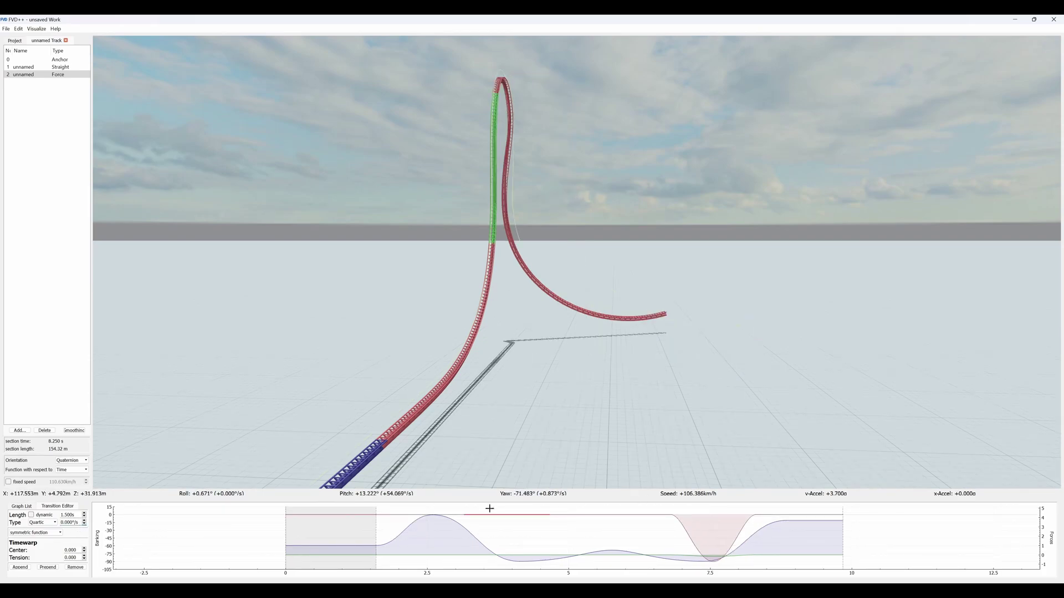
- Inspect the hill without the entry roll, and restore the -0.251 g lateral-force and 90°/s roll changes
key(w)
drag(559, 444, 548, 410)
key(r)
key(s)
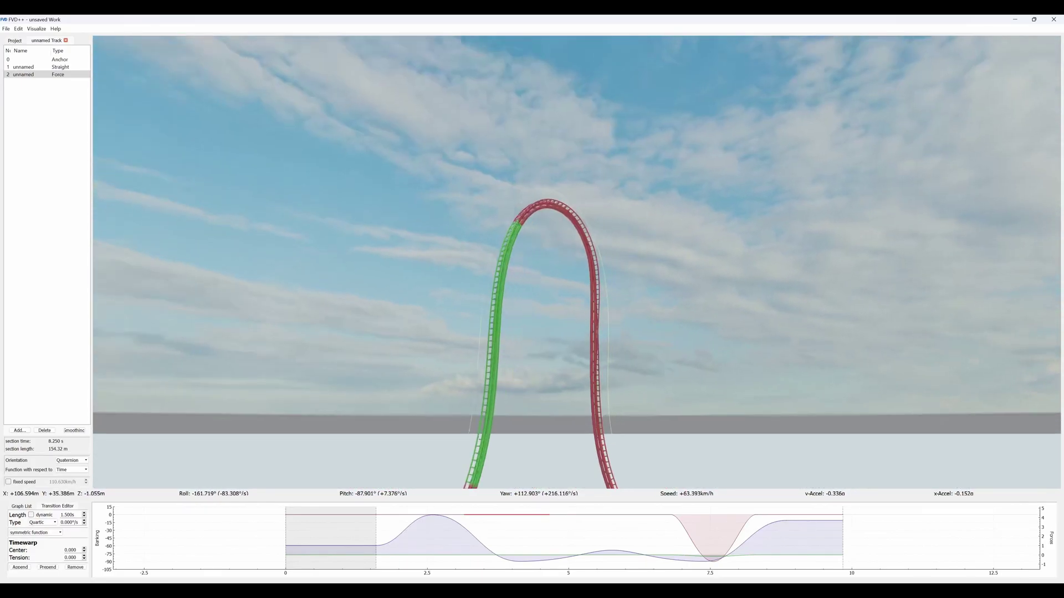
mouse_move(480, 288)
right_down()
mouse_move(488, 280)
mouse_move(482, 333)
mouse_move(480, 289)
right_up()
key(s)
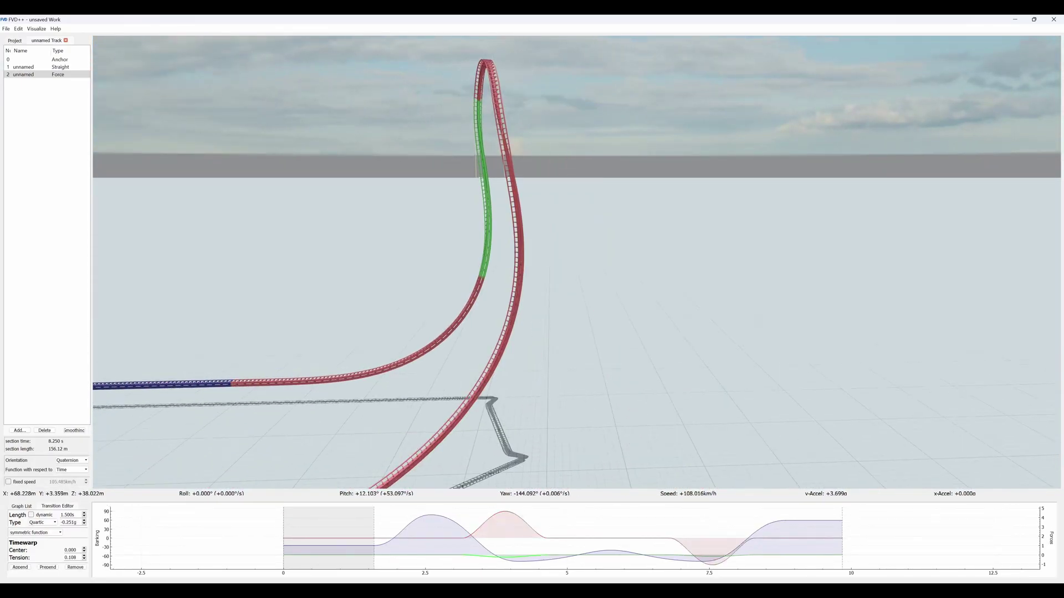
- Ride through the crest and descent to the track's end to examine the rolls and banking
key(s)
key(a)
right_drag(515, 130, 579, 159)
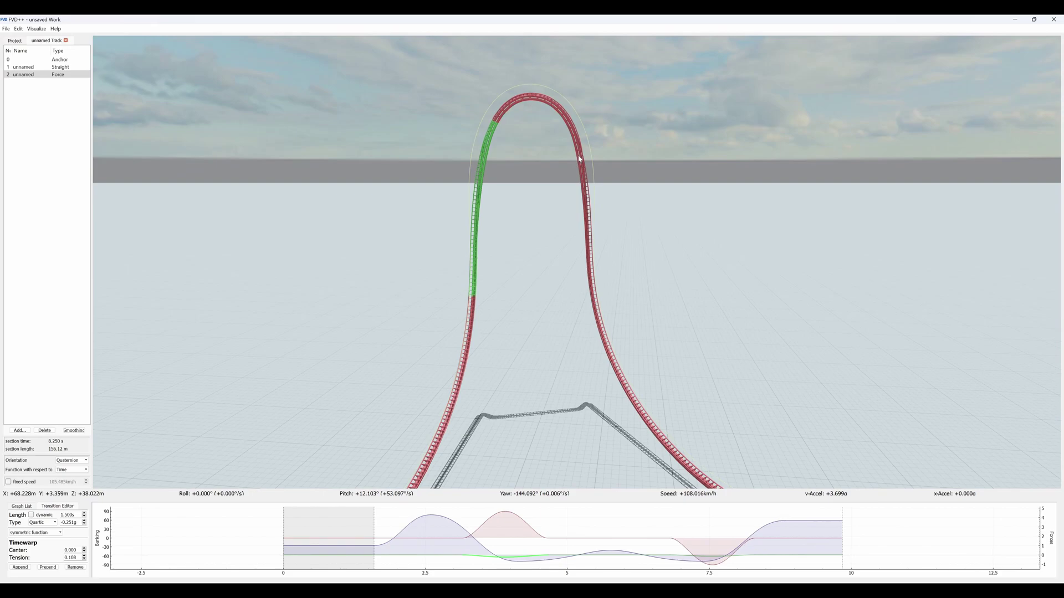
key(d)
key(s)
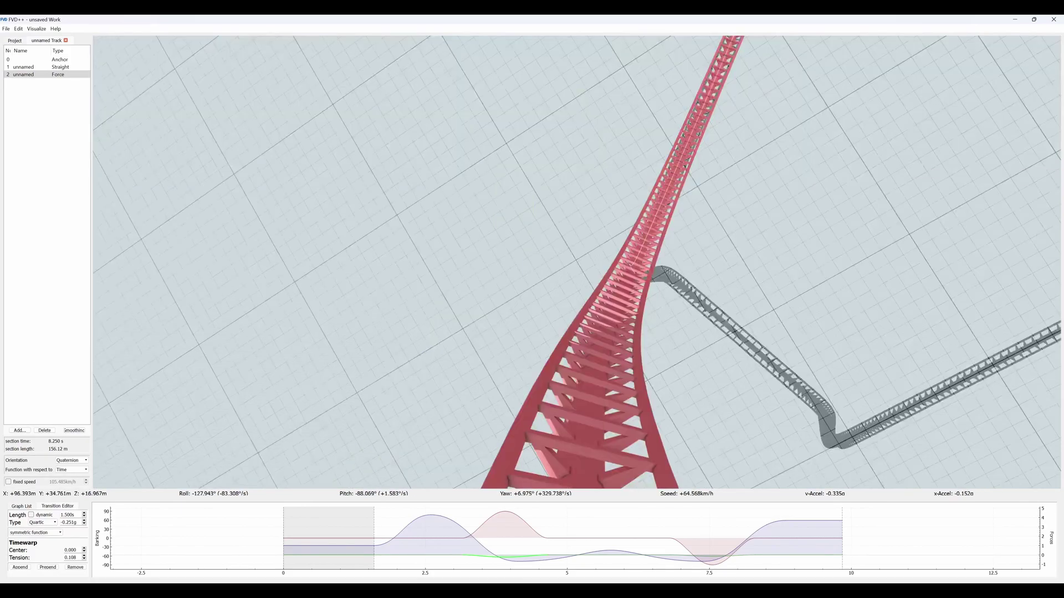
key(s)
key(w)
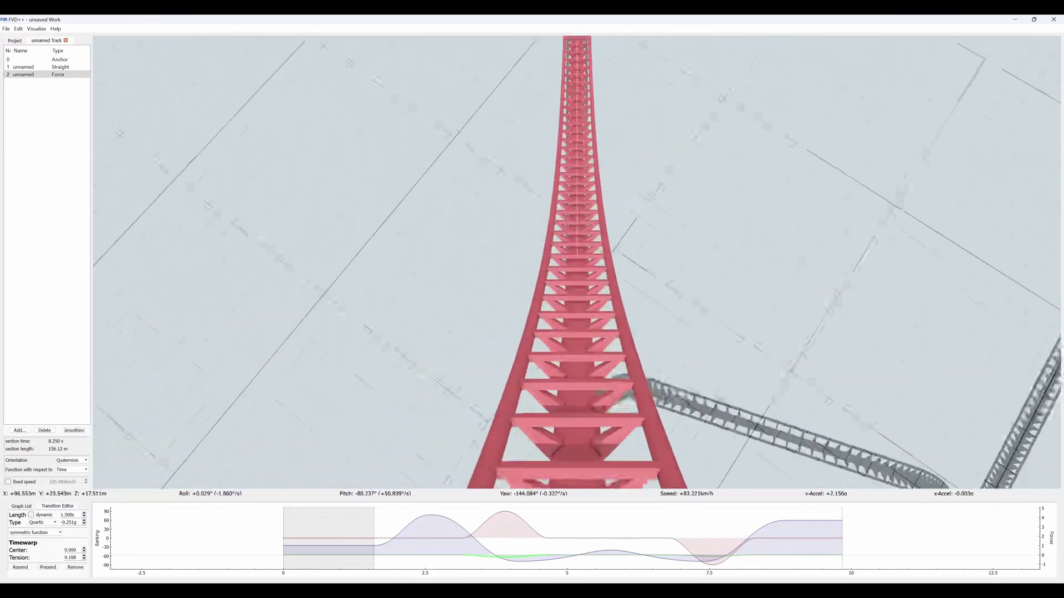
key(s)
key(a)
key(d)
key(w)
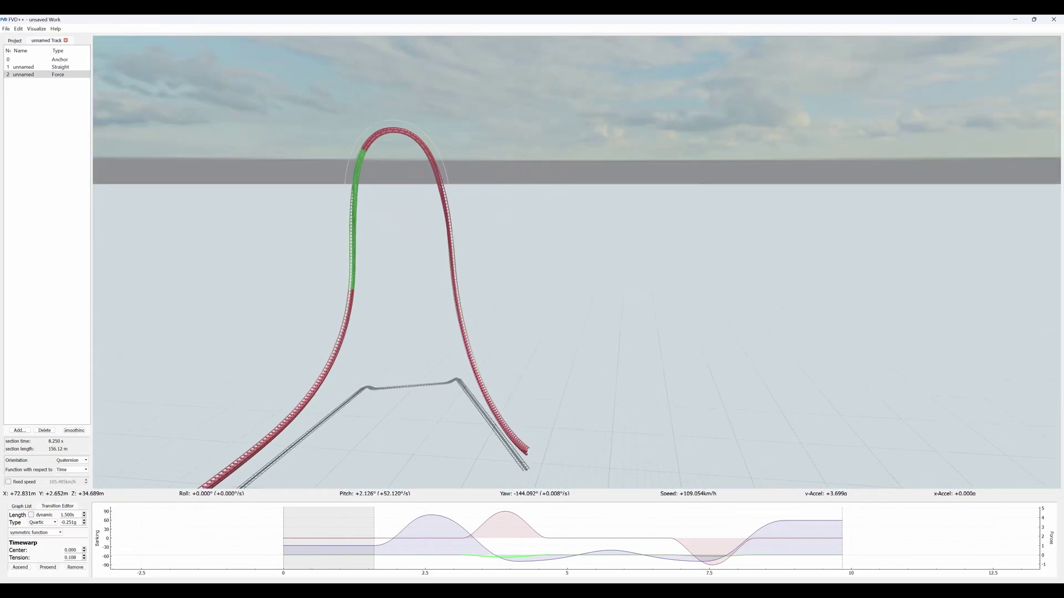
- Delete the exit's lateral-force and -90°/s roll transitions and the 2.15 s 0 g lateral-force transition over the crest
key(d)
drag(582, 382, 474, 370)
key(s)
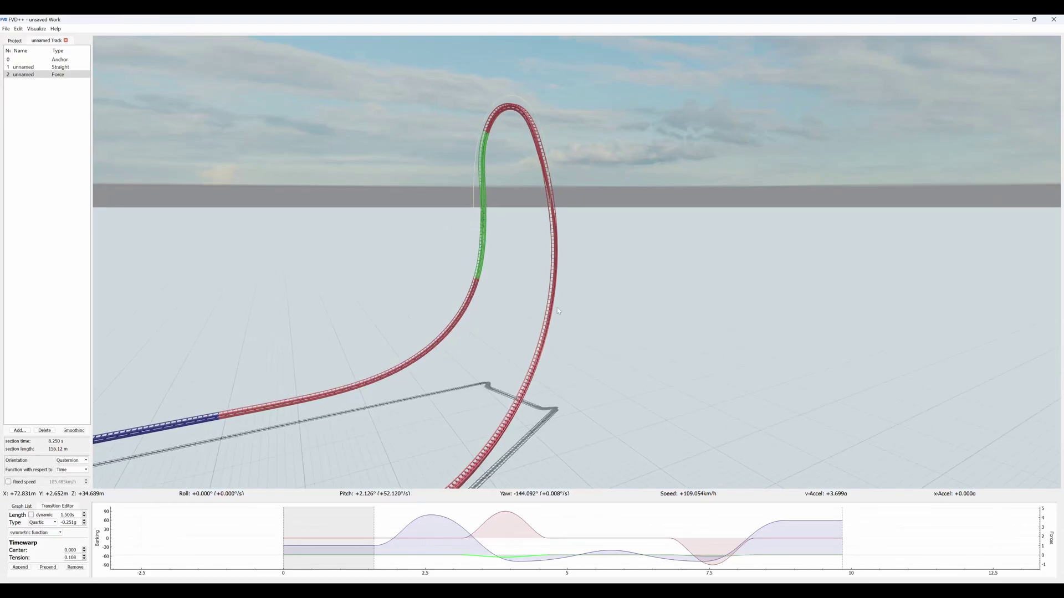
drag(556, 308, 539, 245)
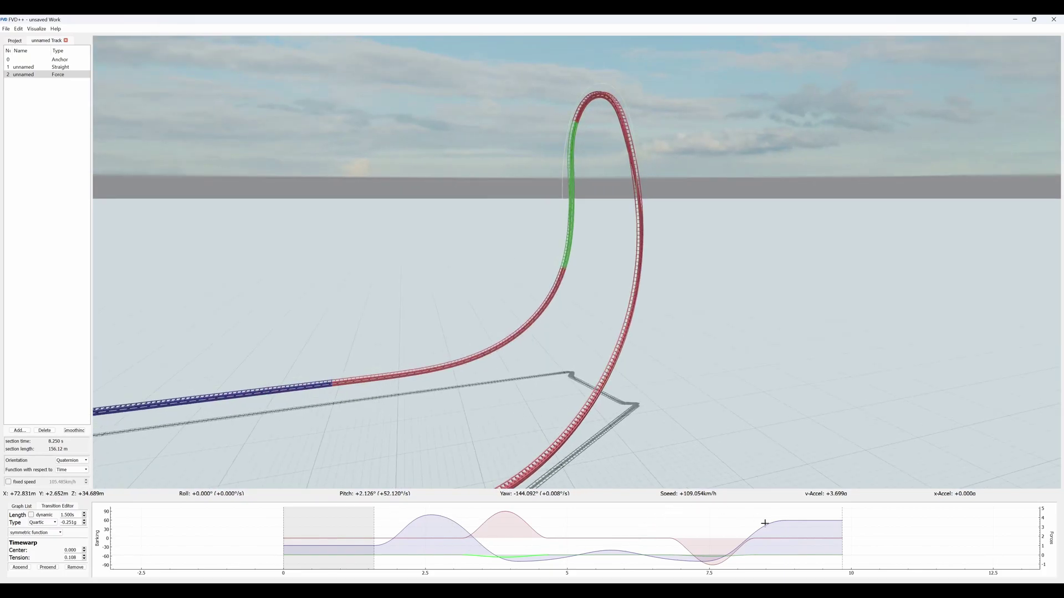
drag(732, 416, 733, 407)
key(d)
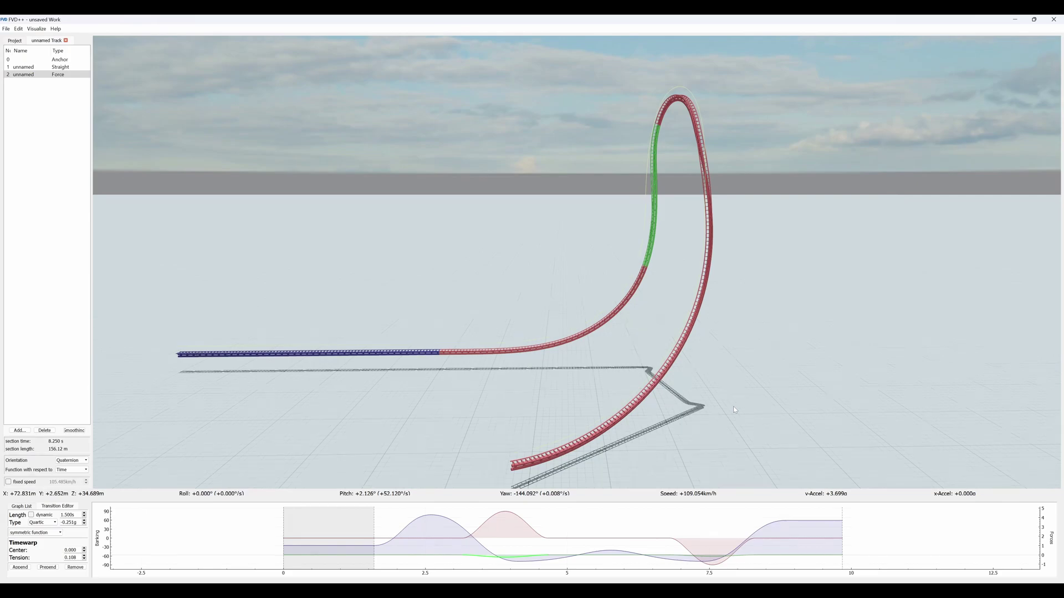
click(721, 556)
key(Delete)
click(686, 550)
key(Delete)
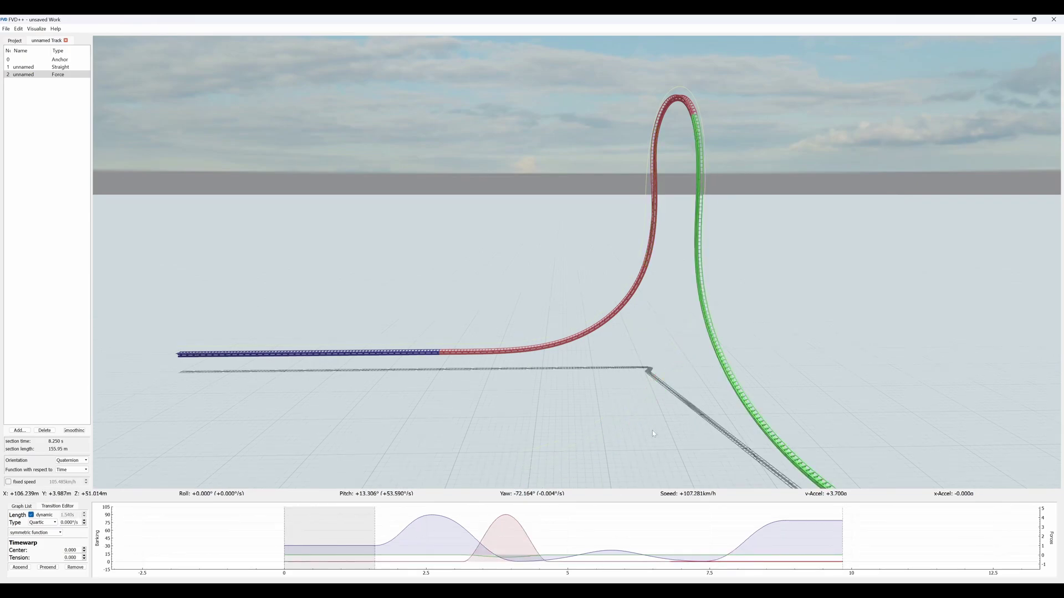
click(631, 557)
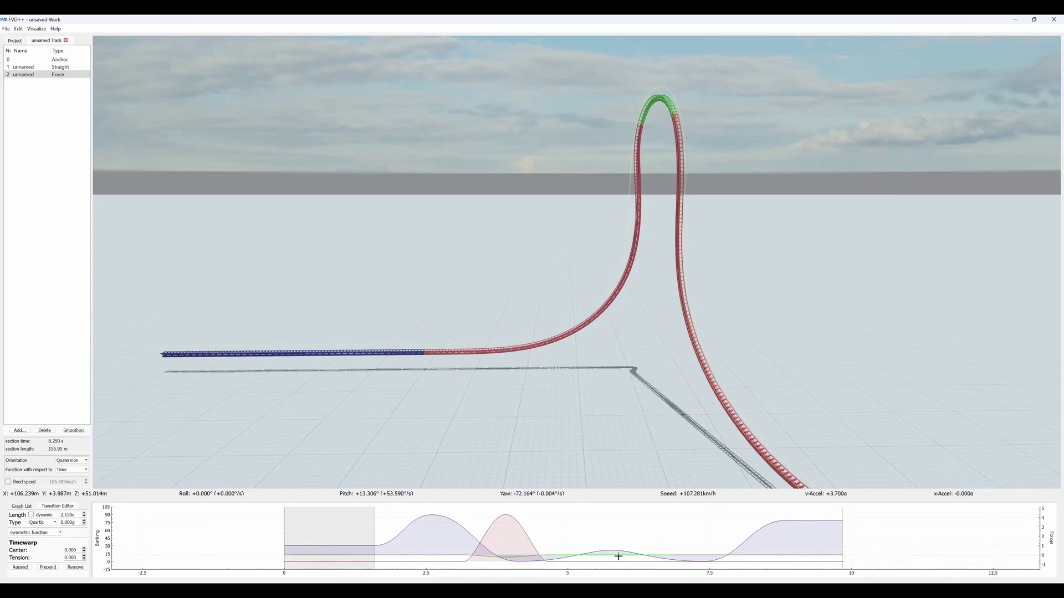
key(Delete)
- Ride the track with only the entry roll to its end and examine the hill from outside
key(d)
key(w)
key(space)
key(s)
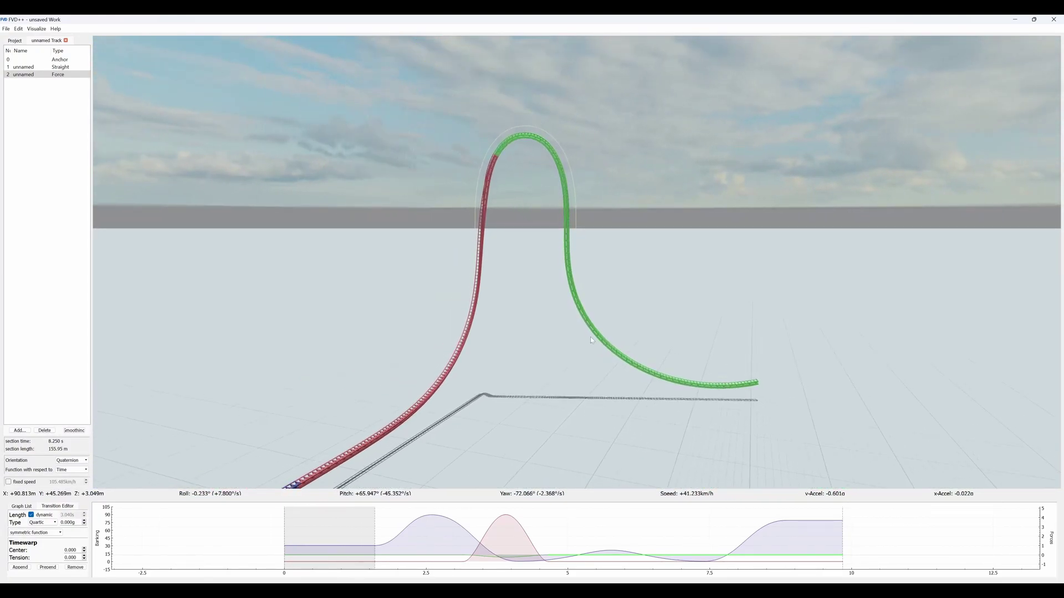
right_click(639, 324)
key(s)
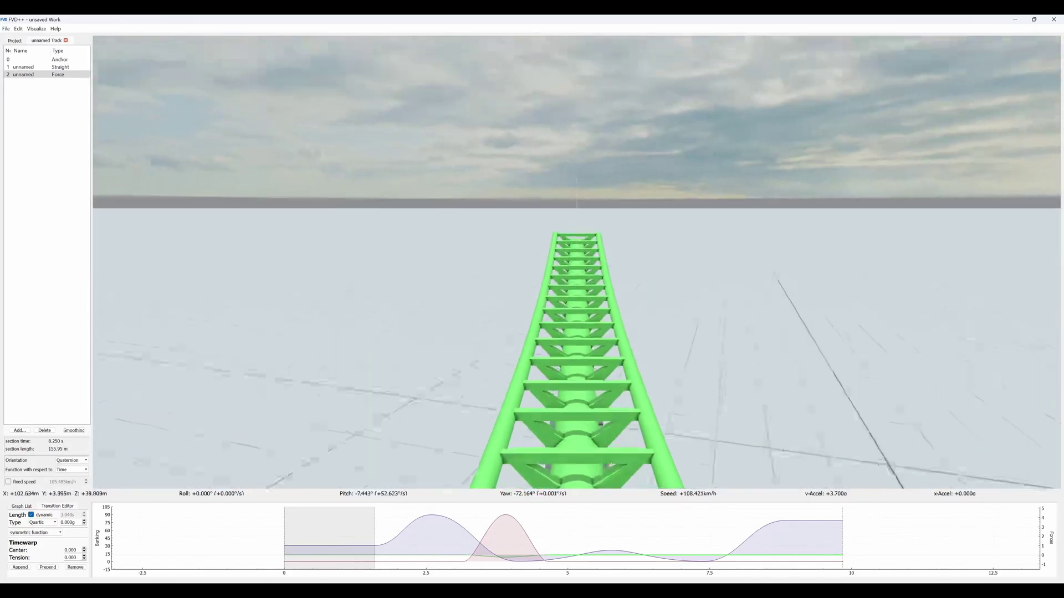
key(r)
key(s)
key(a)
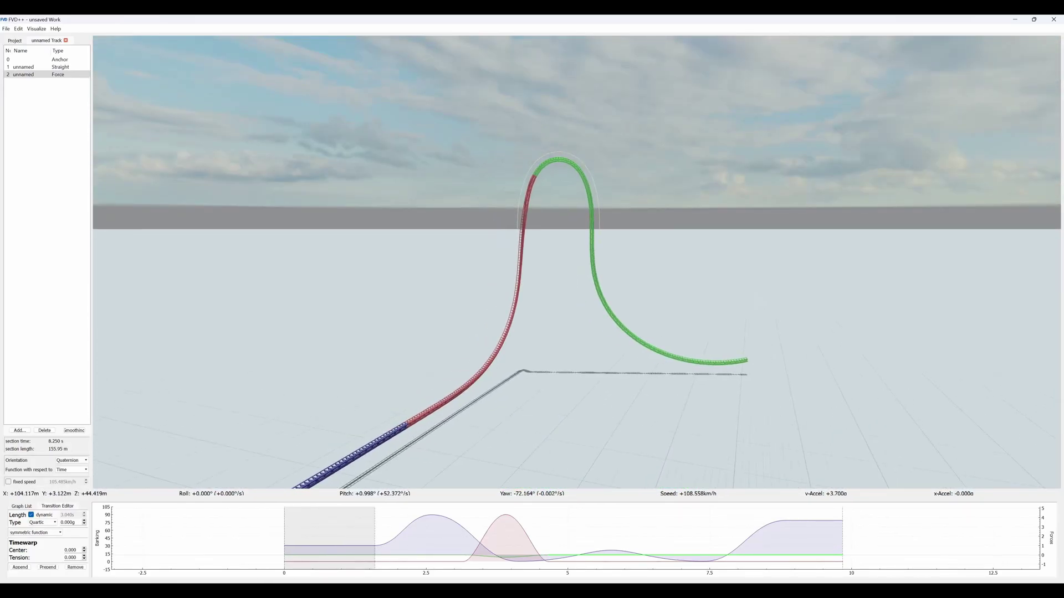
key(d)
key(w)
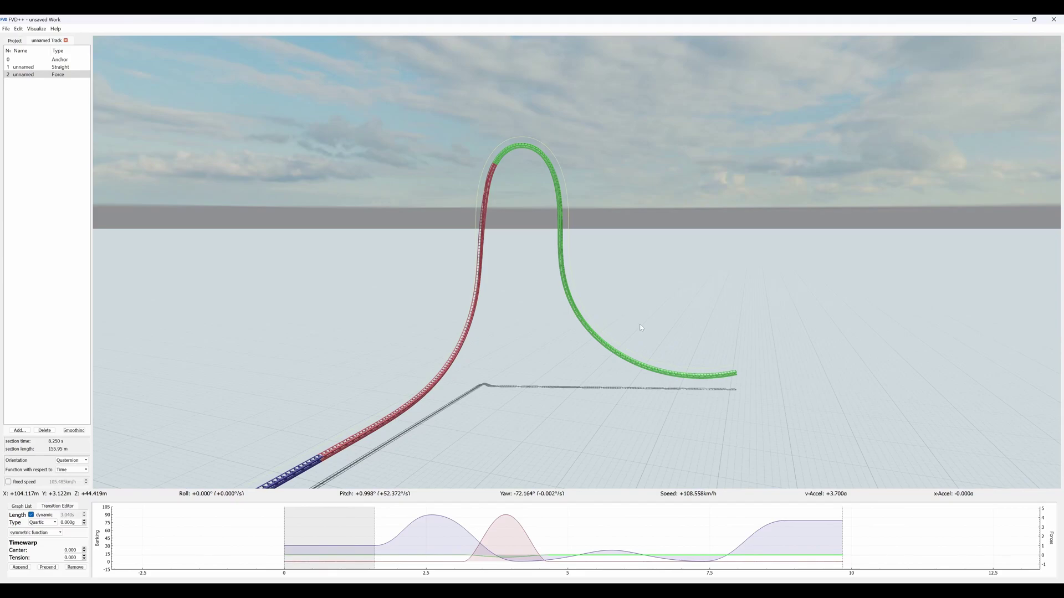